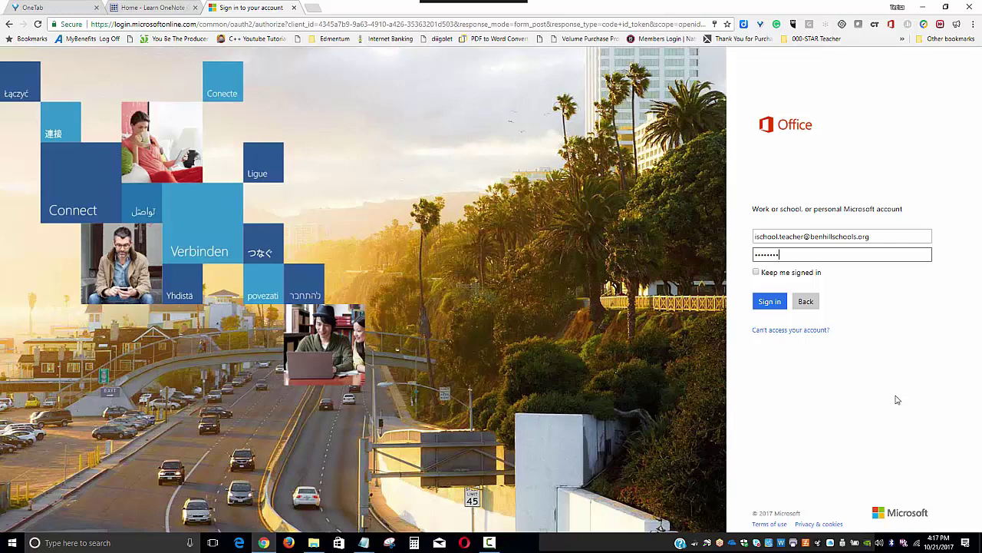
# Step: Enter the account password and sign in to the Microsoft school account
pyautogui.moveTo(798, 253); pyautogui.dragTo(737, 264)
pyautogui.write('*********')
pyautogui.click(769, 304)
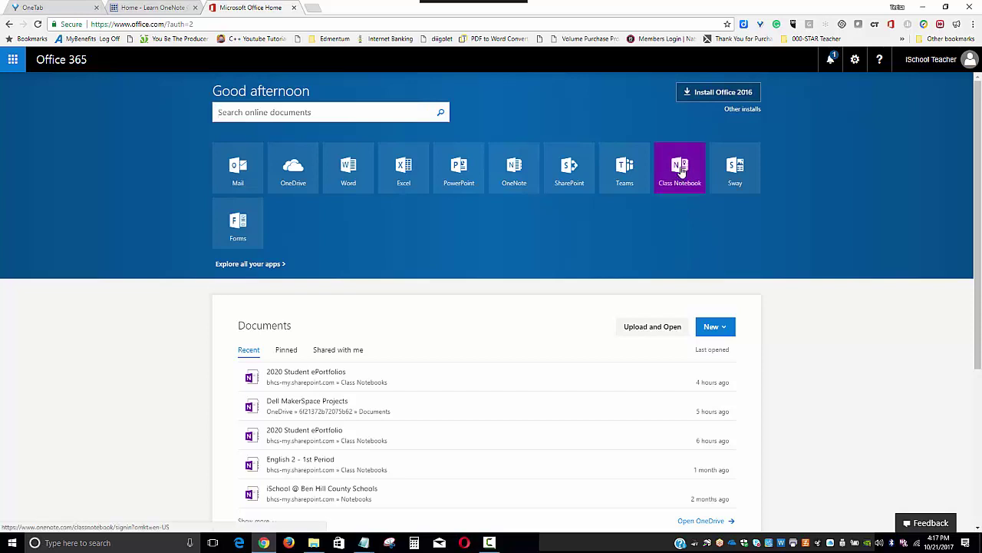
# Step: Start a new class notebook in Class Notebook, name it "2020 Student ePortfolio" and accept the overview of its section groups
pyautogui.click(681, 172)
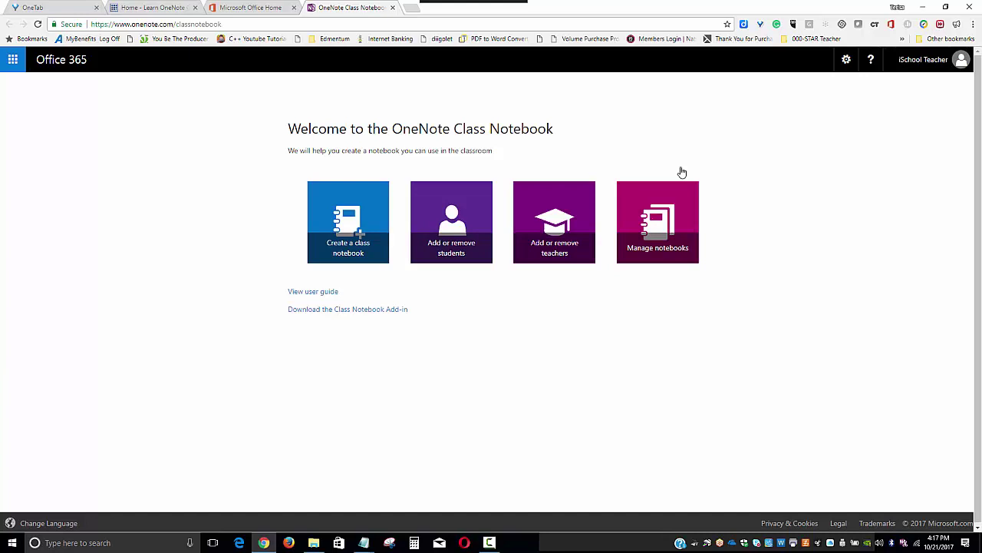
pyautogui.click(369, 252)
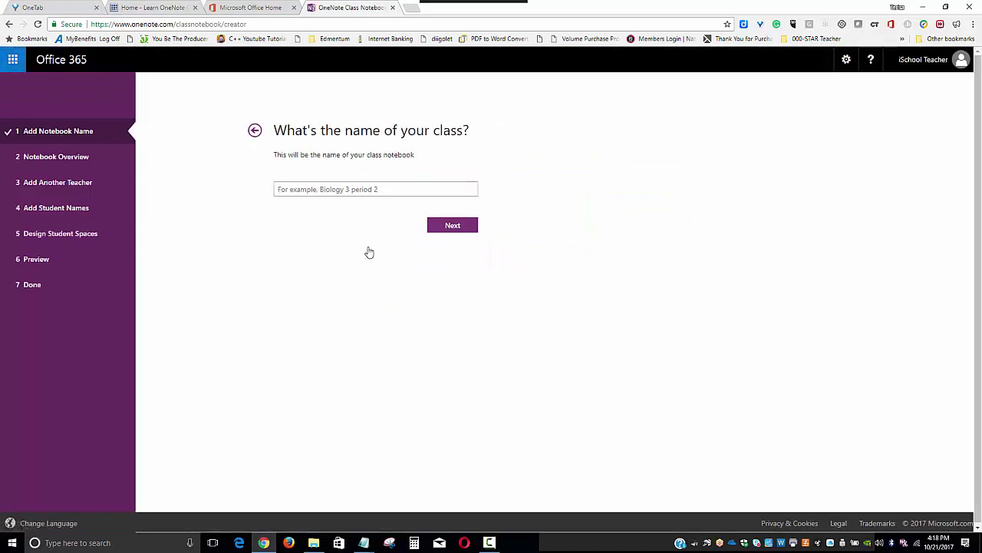
pyautogui.click(365, 189)
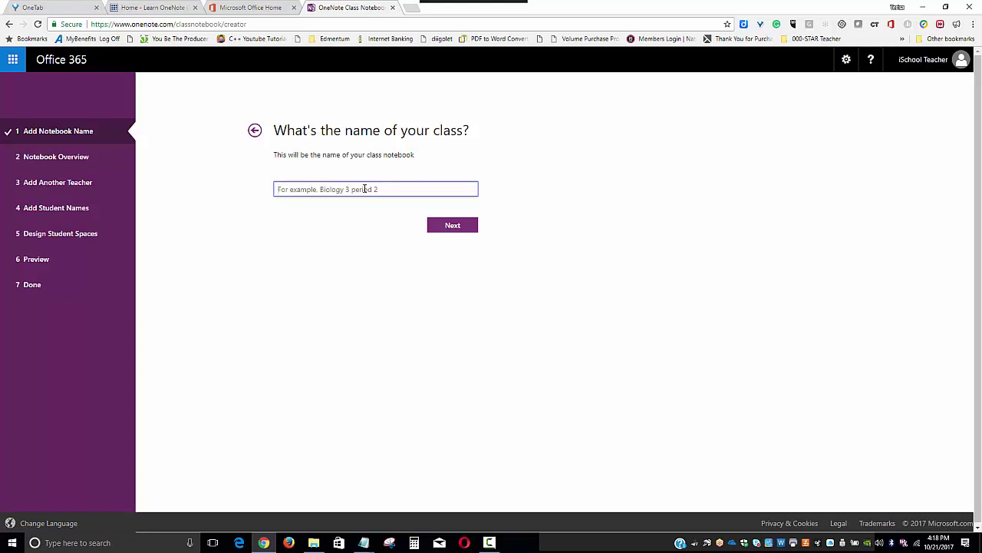
pyautogui.write('2020')
pyautogui.write('Student ePortfolio')
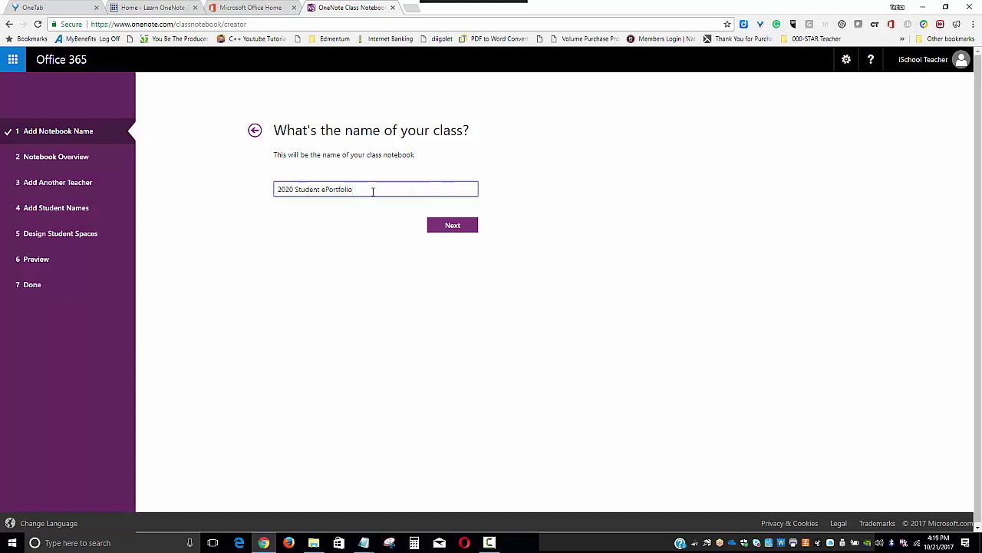
pyautogui.click(449, 225)
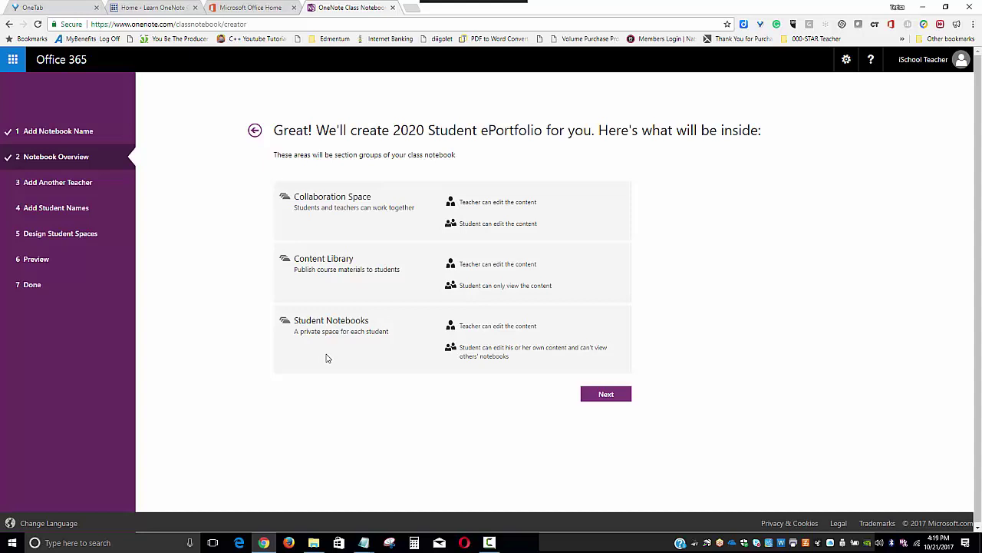
pyautogui.click(613, 398)
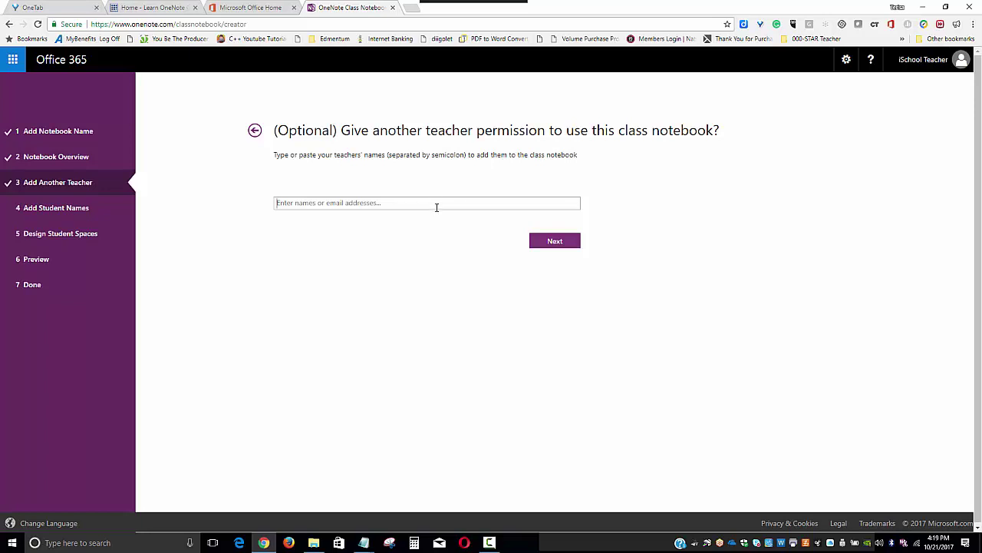
# Step: Look up three people by name, give them teacher permission for the class notebook, and proceed to the student names
pyautogui.write('smith')
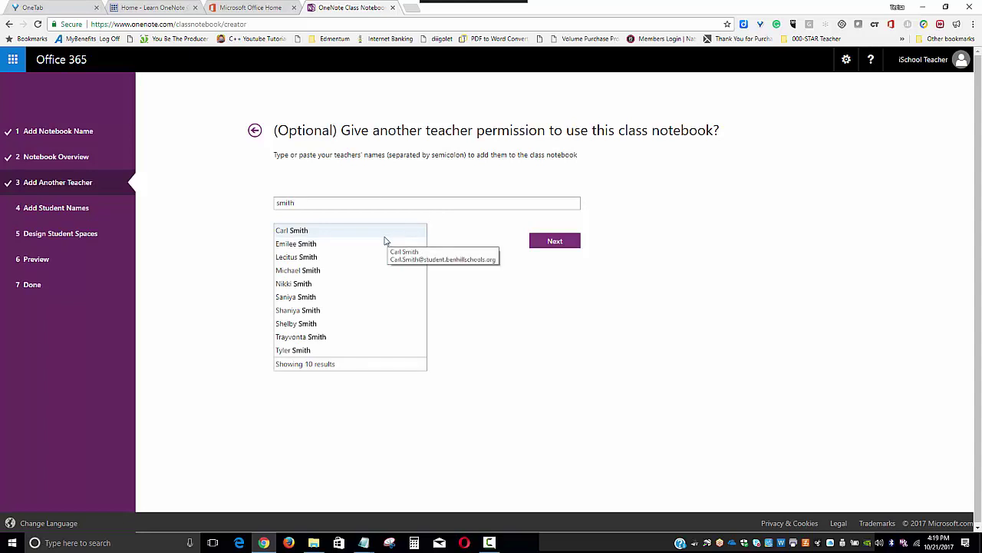
pyautogui.click(311, 232)
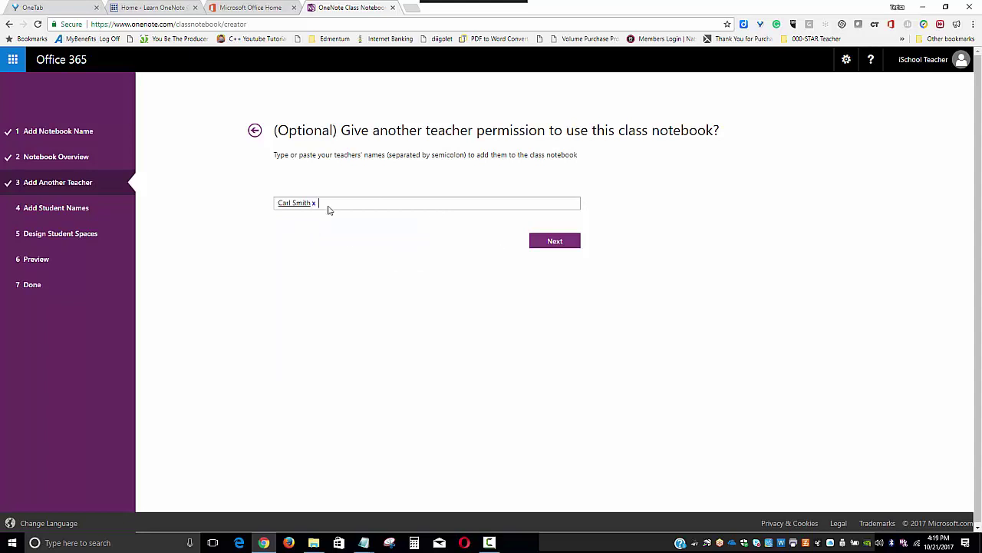
pyautogui.write('terri')
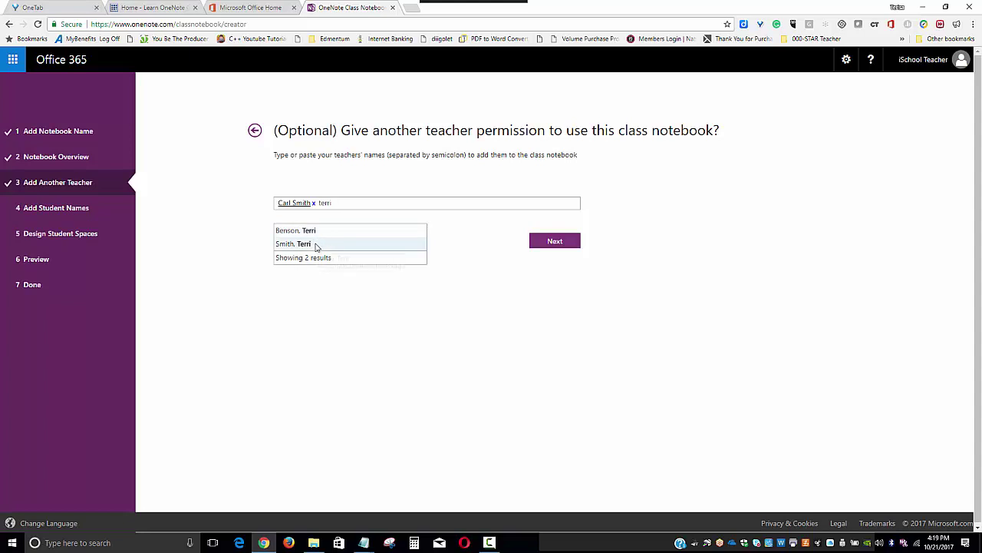
pyautogui.click(315, 245)
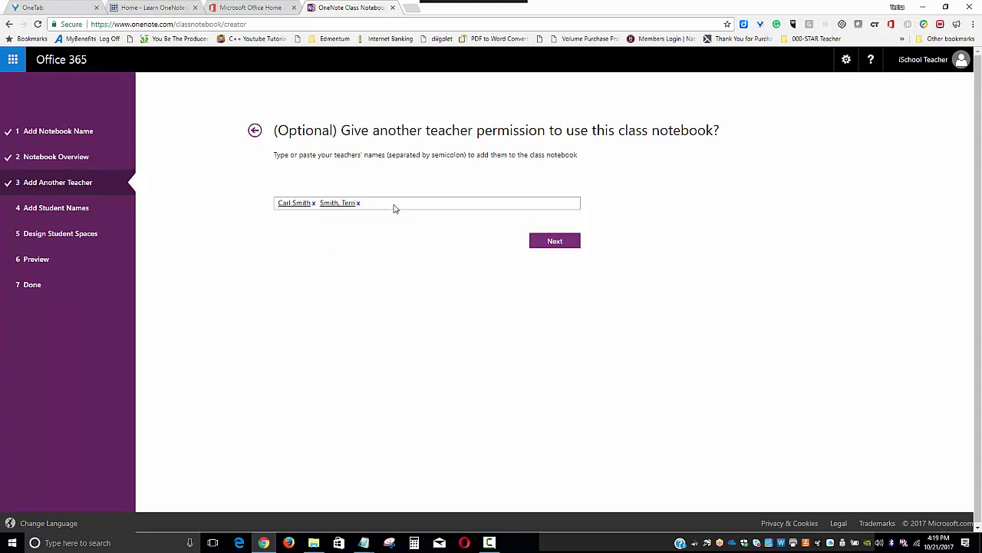
pyautogui.write('john')
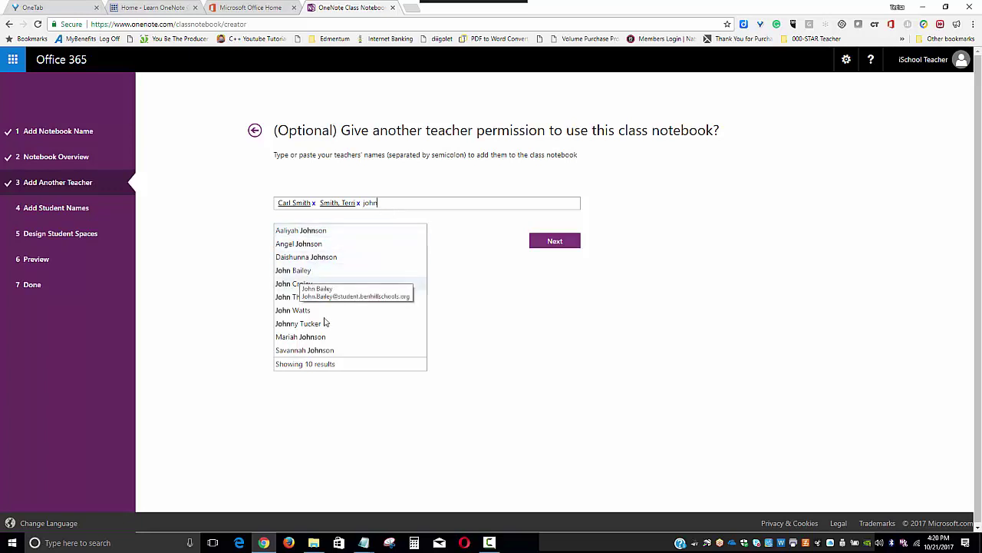
pyautogui.click(307, 350)
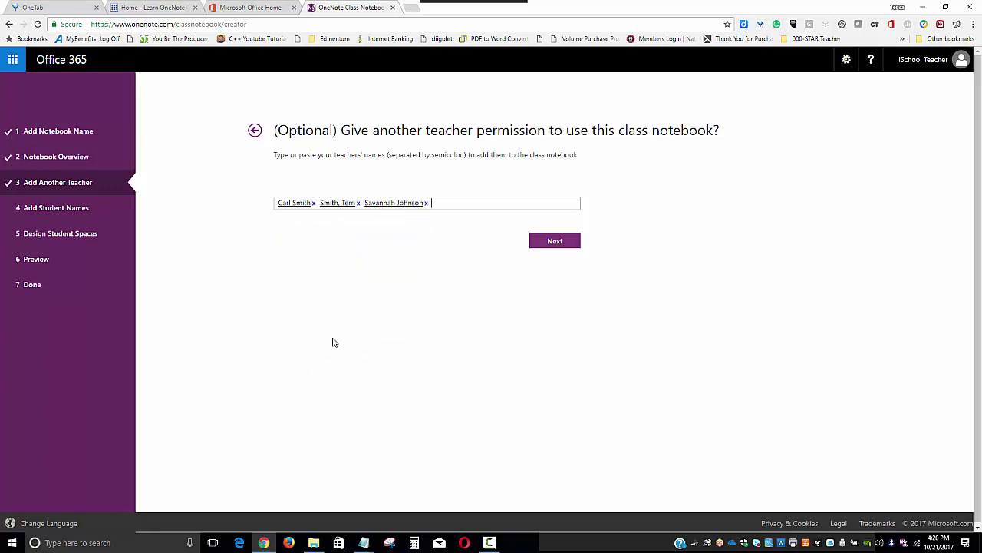
pyautogui.click(559, 244)
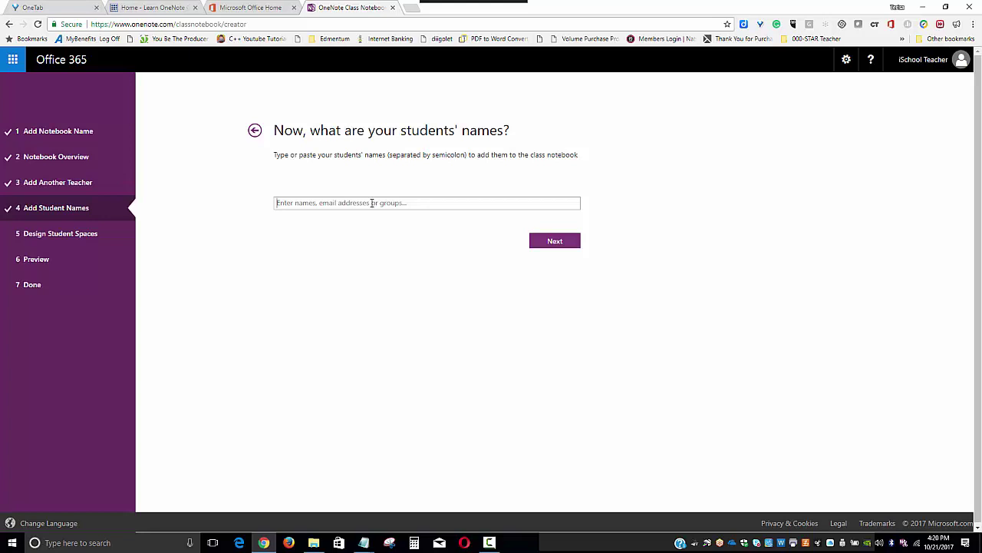
# Step: Look up three students by name and add them to the class notebook's student list
pyautogui.write('garcia')
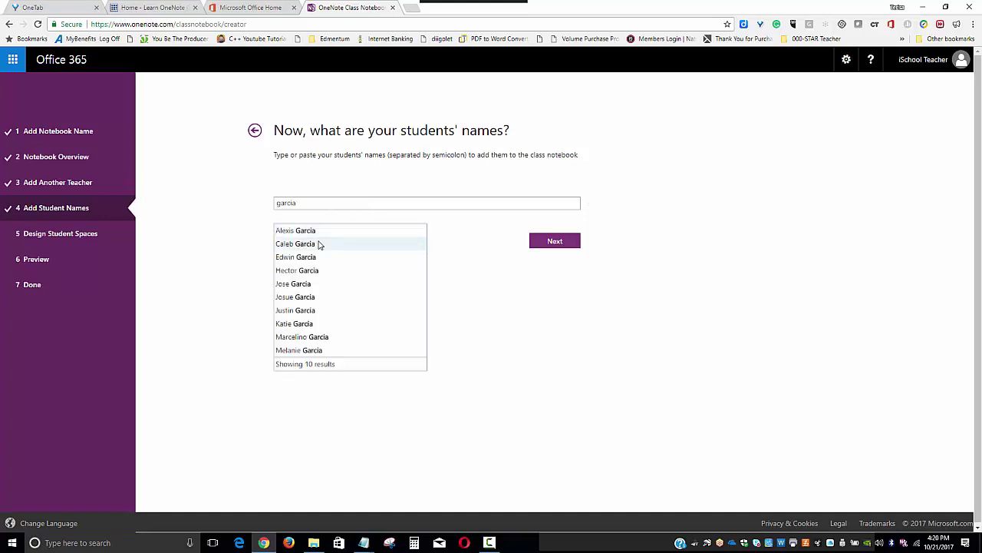
pyautogui.click(305, 285)
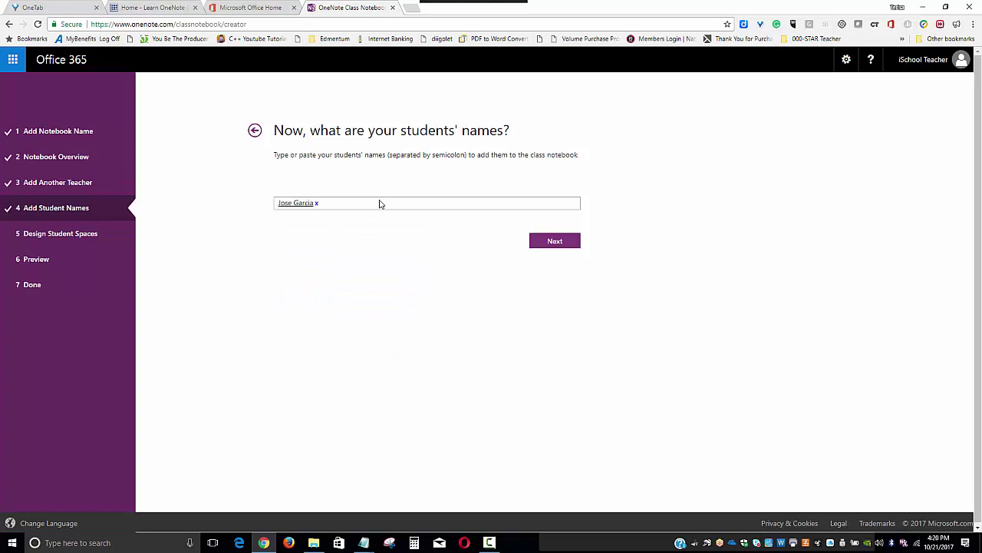
pyautogui.write('johnson')
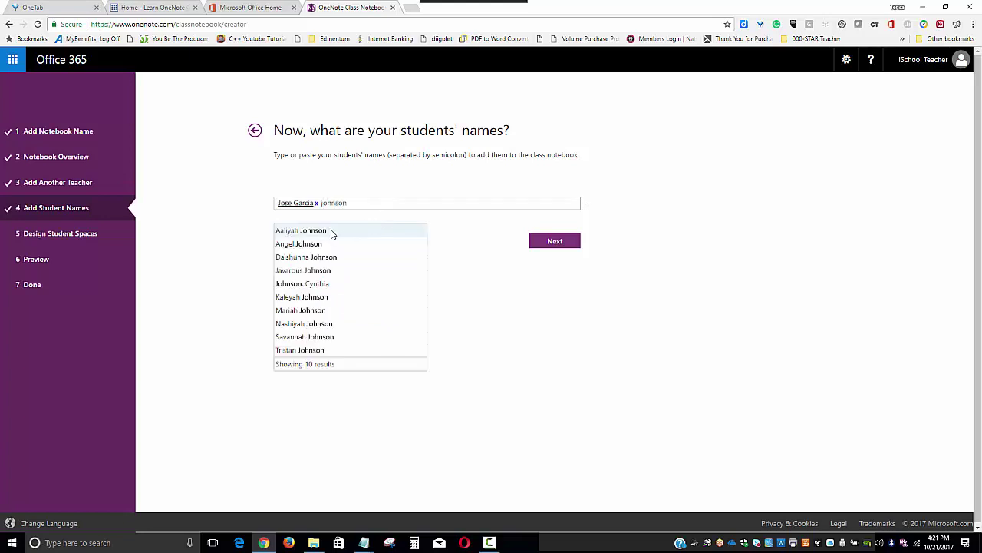
pyautogui.click(332, 232)
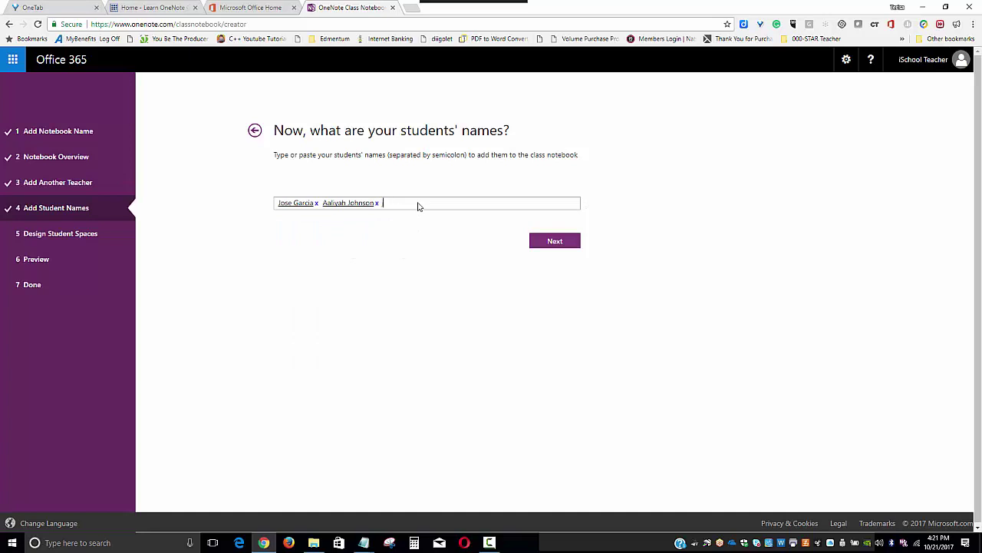
pyautogui.write('john')
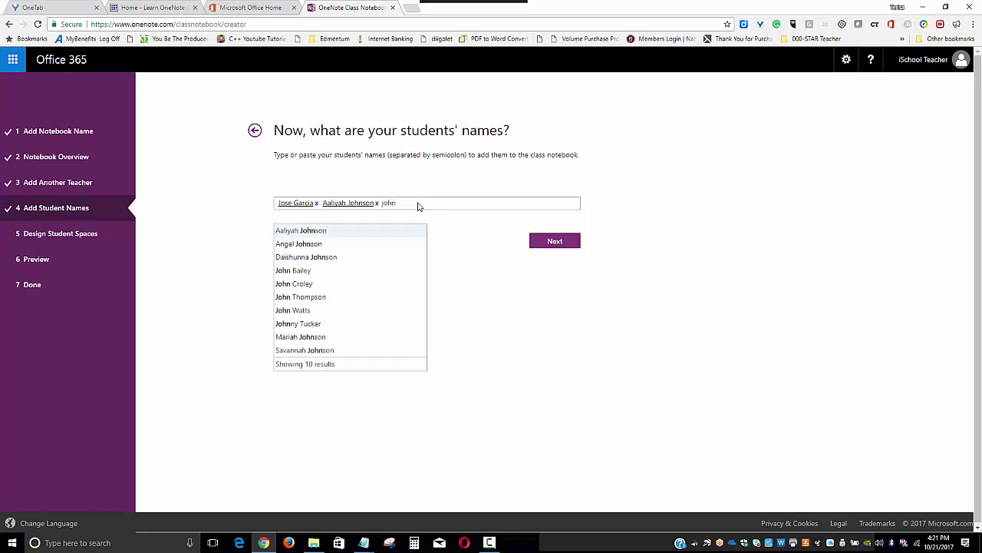
pyautogui.click(304, 272)
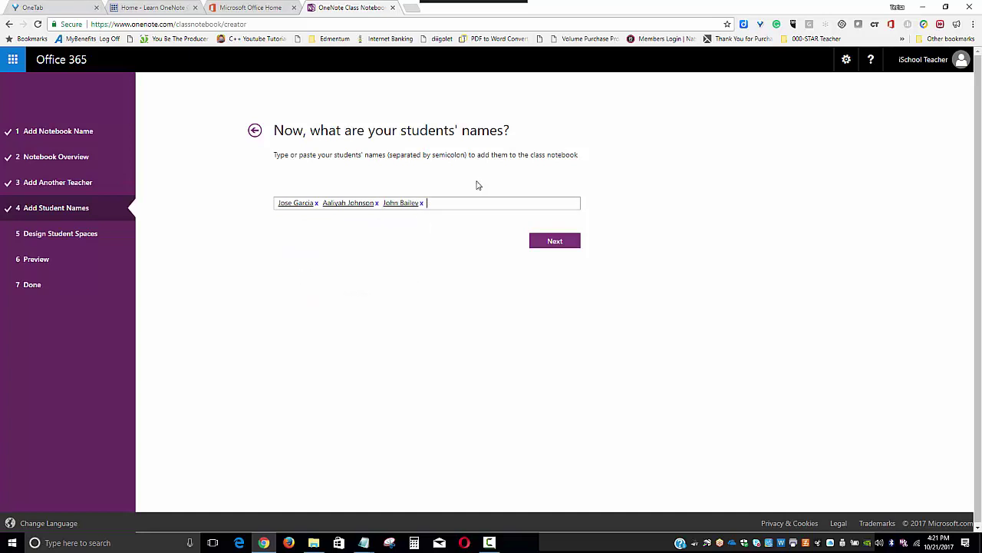
# Step: Add a fourth student by name, remove that entry, and proceed to the design of the student spaces
pyautogui.write('ja')
pyautogui.press('BackSpace')
pyautogui.press('BackSpace')
pyautogui.write('john')
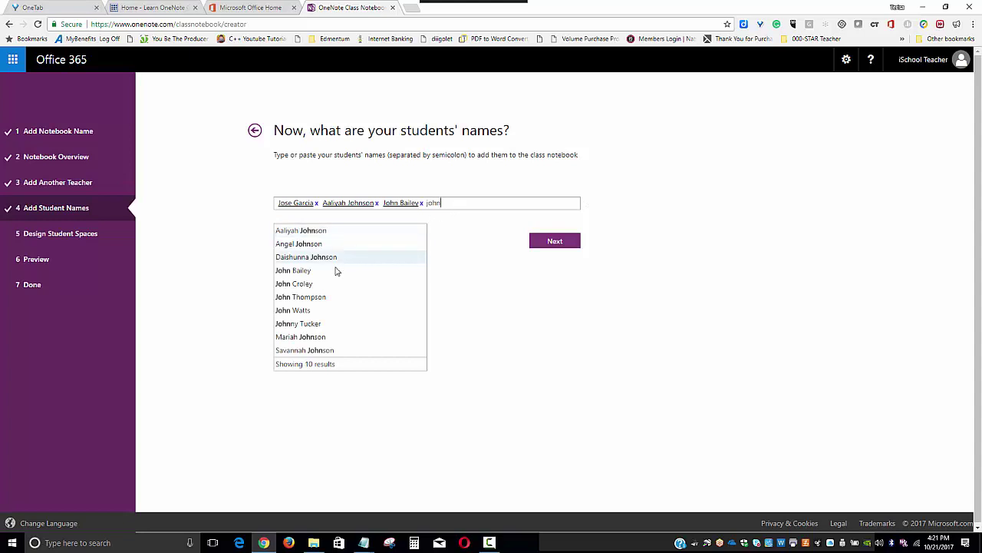
pyautogui.click(300, 338)
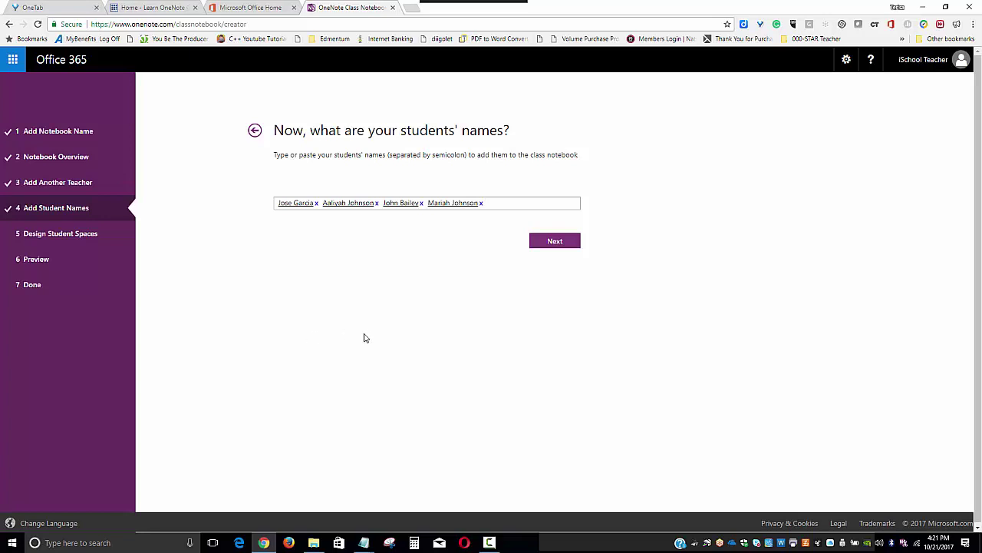
pyautogui.click(482, 204)
pyautogui.click(557, 243)
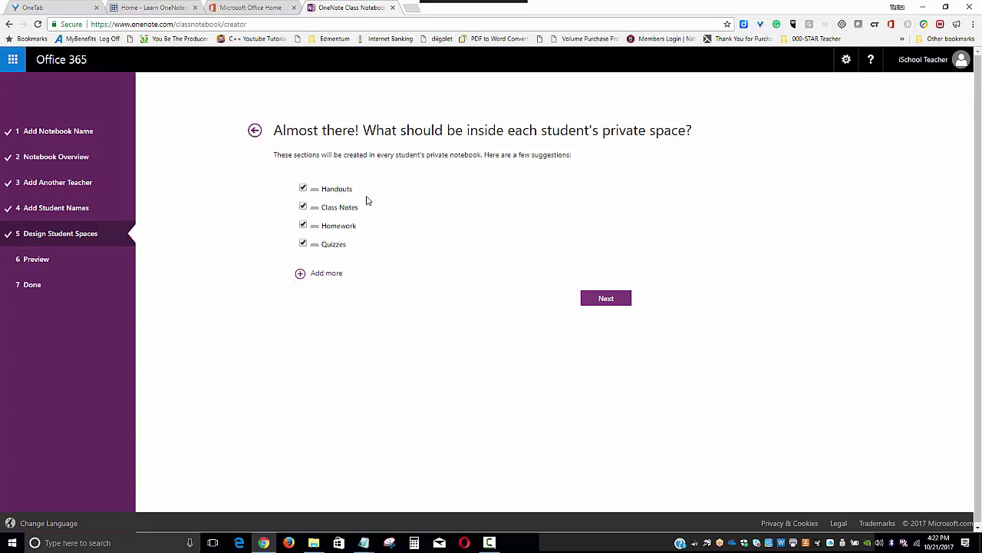
# Step: Exclude the suggested Handouts, Class Notes, Homework and Quizzes sections from the student spaces
pyautogui.click(303, 188)
pyautogui.click(303, 207)
pyautogui.click(303, 225)
# Step: Add four new custom sections to each student's private space
pyautogui.click(300, 275)
pyautogui.click(300, 292)
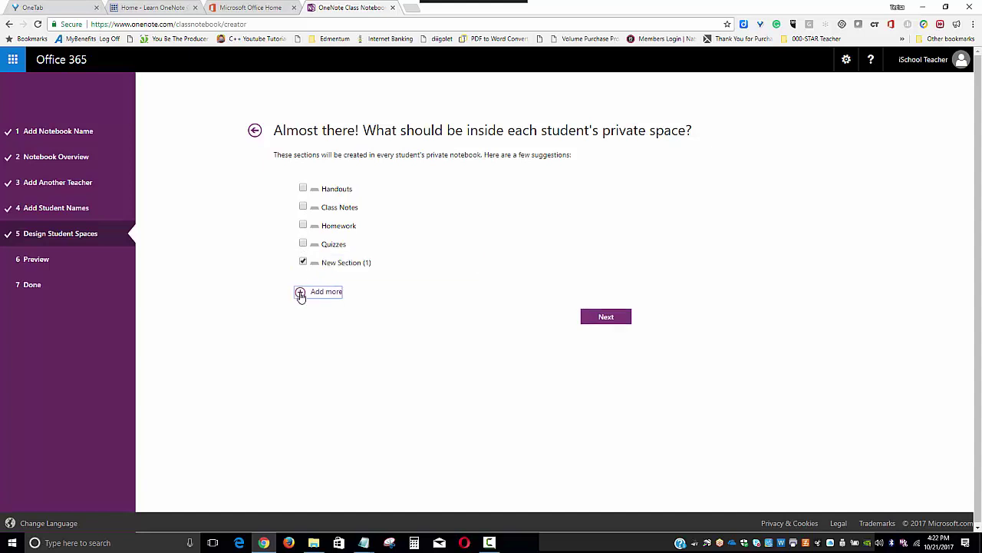
pyautogui.click(300, 311)
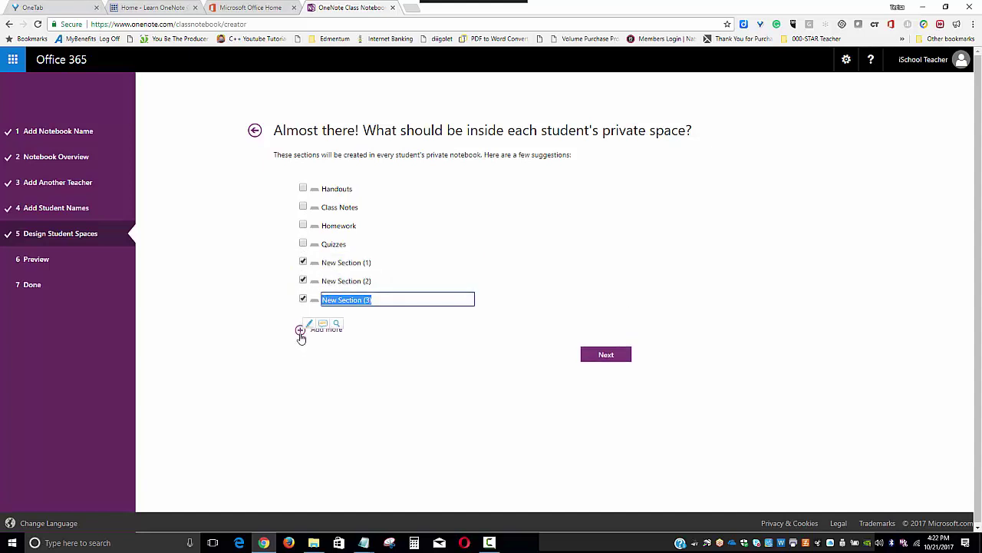
pyautogui.click(300, 329)
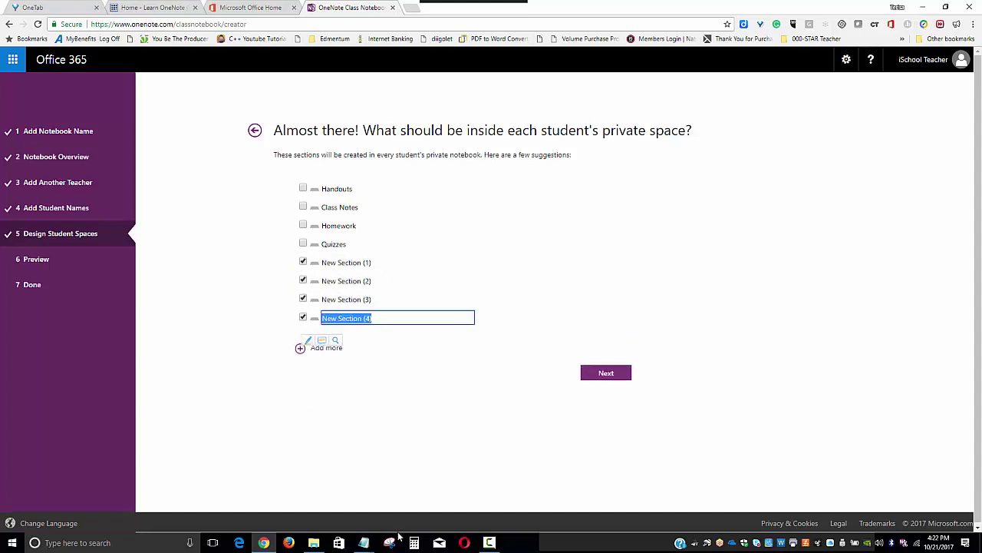
pyautogui.click(364, 541)
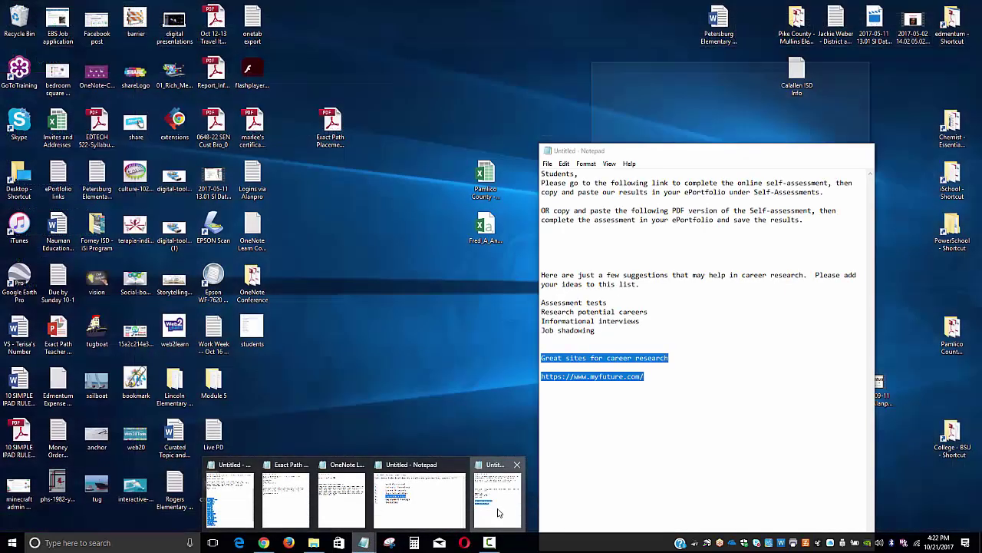
pyautogui.click(497, 512)
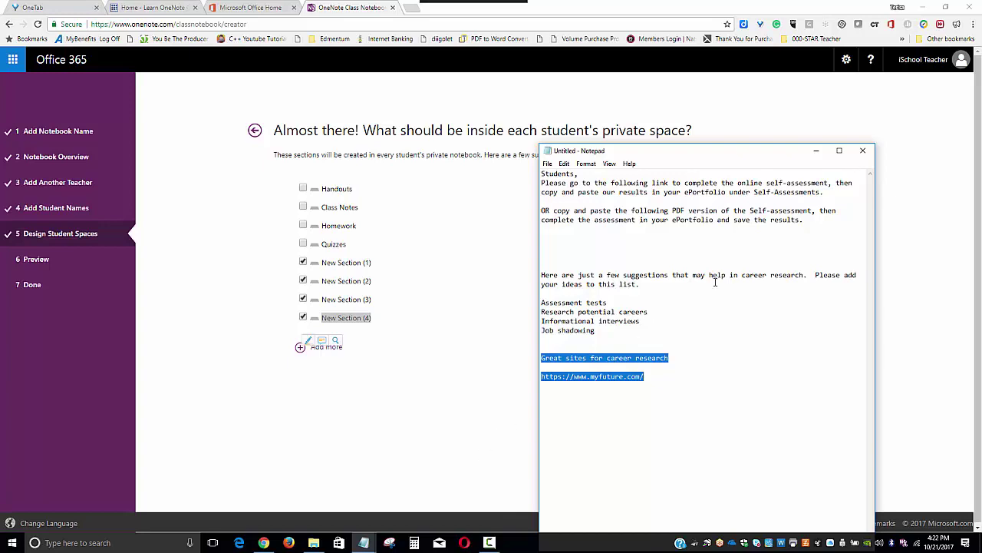
pyautogui.click(816, 150)
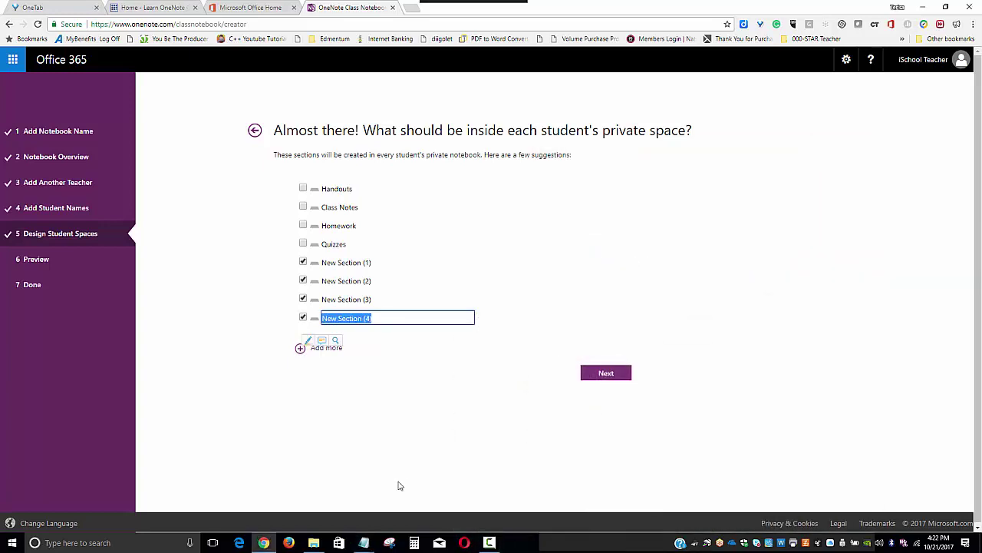
# Step: Switch to the Notepad list of portfolio tabs for grades 9-12, move it clear of the section list and copy "Self-Assessment"
pyautogui.moveTo(364, 542)
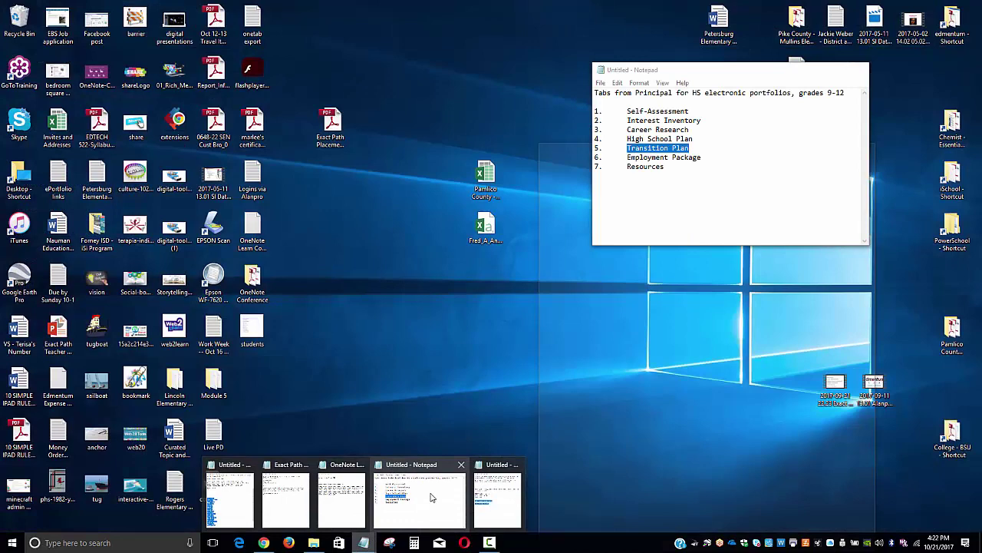
pyautogui.click(430, 498)
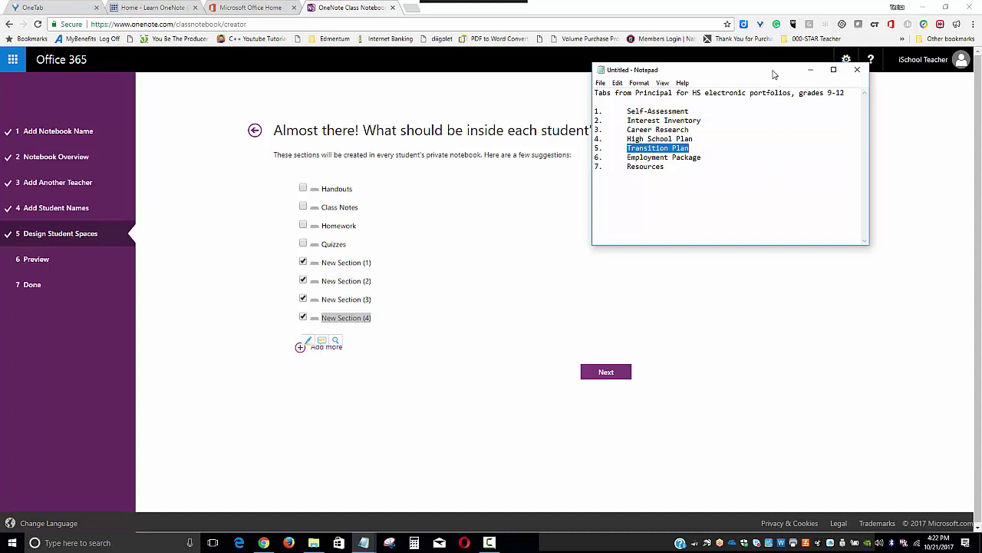
pyautogui.moveTo(772, 71); pyautogui.dragTo(855, 176)
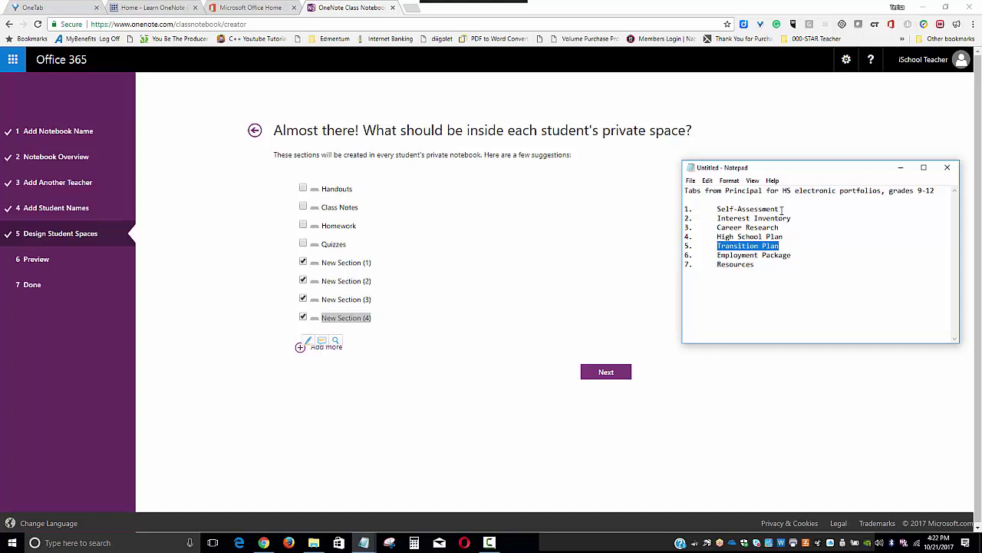
pyautogui.moveTo(782, 209); pyautogui.dragTo(719, 217)
pyautogui.hotkey('ctrl', 'c')
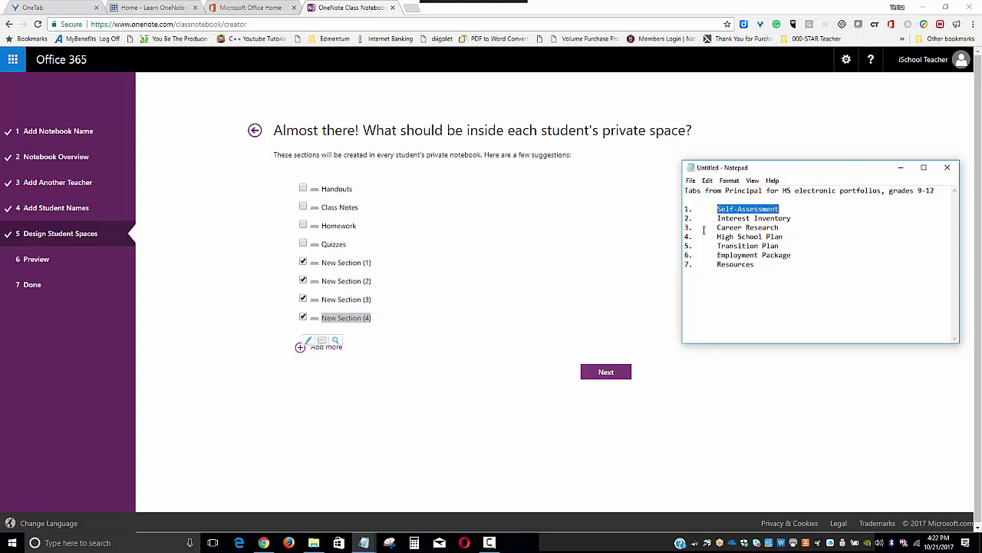
# Step: Rename New Section (1) in the student spaces as "Self-Assessment" using the copied text
pyautogui.click(359, 262)
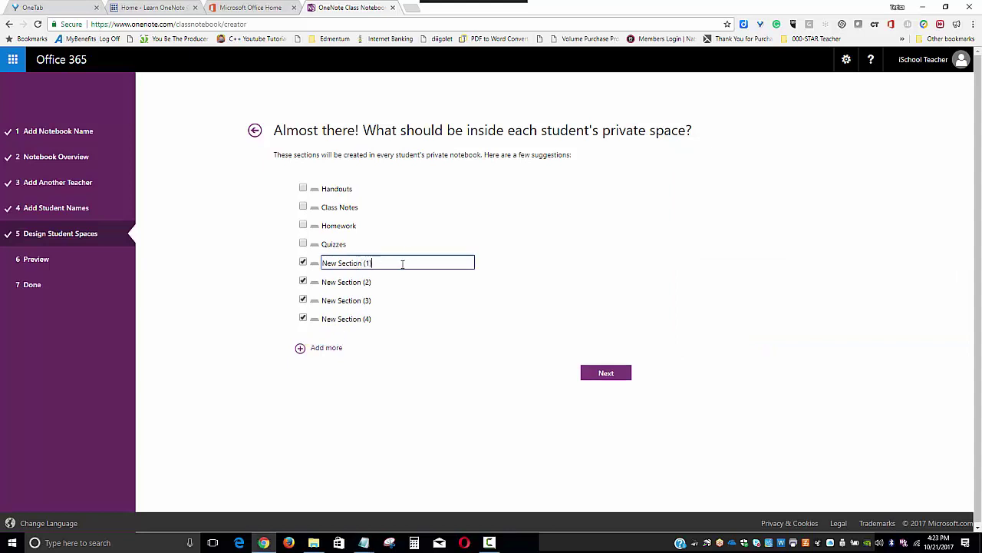
pyautogui.moveTo(406, 262); pyautogui.dragTo(284, 264)
pyautogui.hotkey('ctrl', 'v')
# Step: Copy "High School Plan" from the Notepad list of portfolio tabs and use it to rename New Section (2) in the student spaces
pyautogui.click(360, 547)
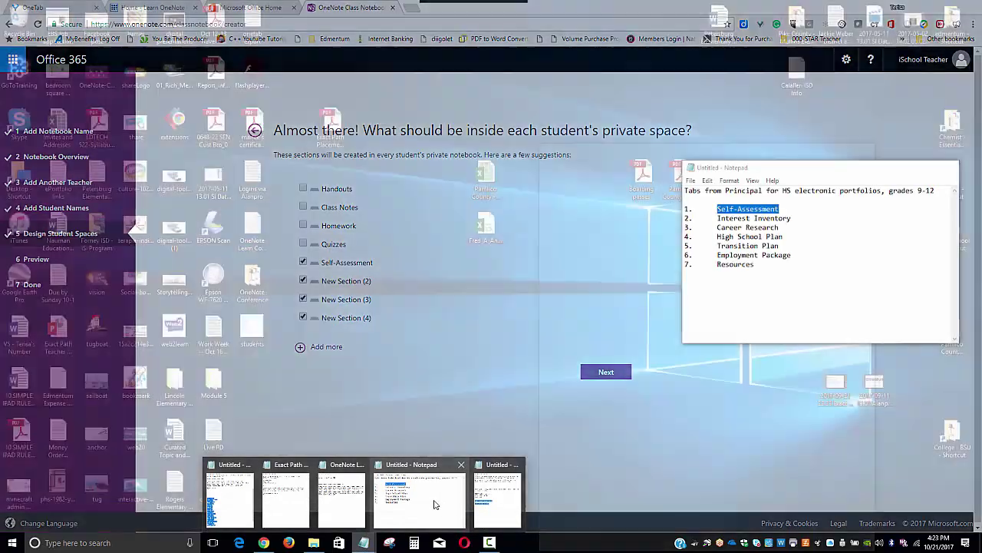
pyautogui.click(438, 502)
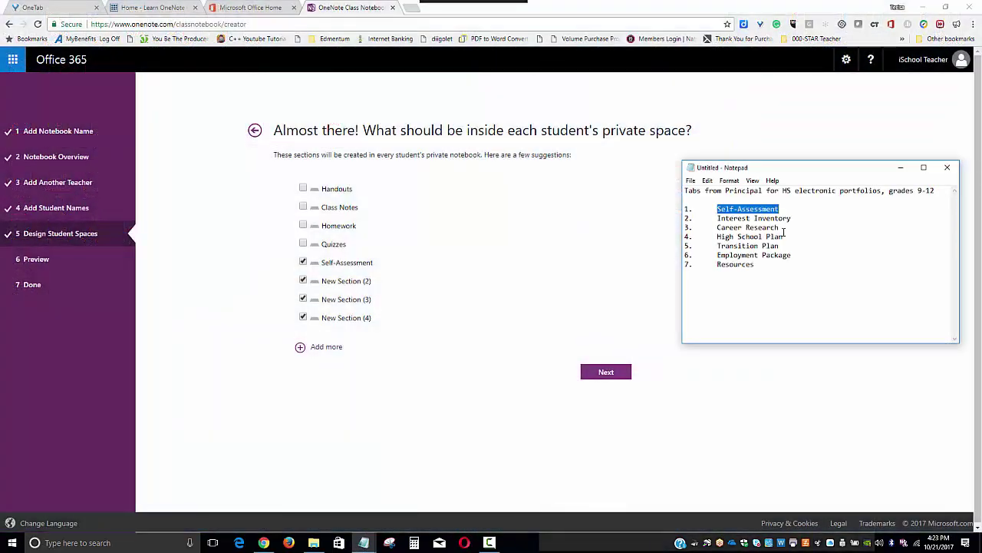
pyautogui.moveTo(785, 236); pyautogui.dragTo(713, 237)
pyautogui.hotkey('ctrl', 'c')
pyautogui.click(361, 284)
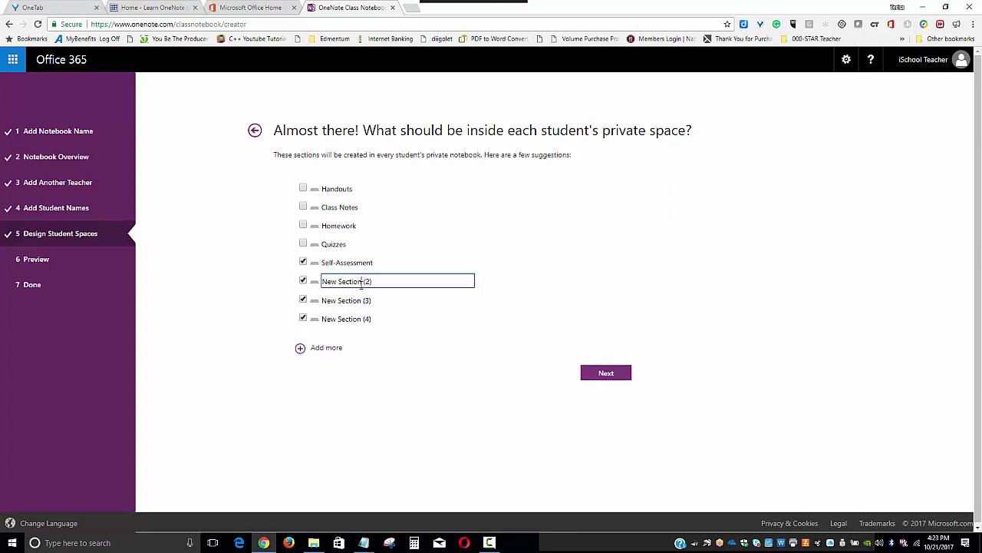
pyautogui.hotkey('ctrl', 'a')
pyautogui.hotkey('ctrl', 'v')
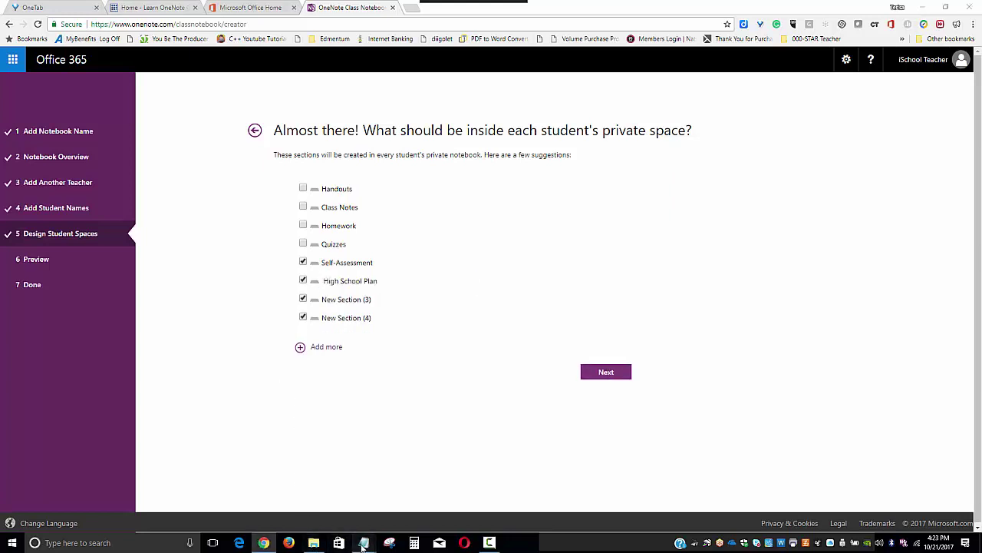
# Step: Copy "Employment Package" from the Notepad list and use it as the new name of New Section (3)
pyautogui.moveTo(363, 542)
pyautogui.moveTo(431, 506)
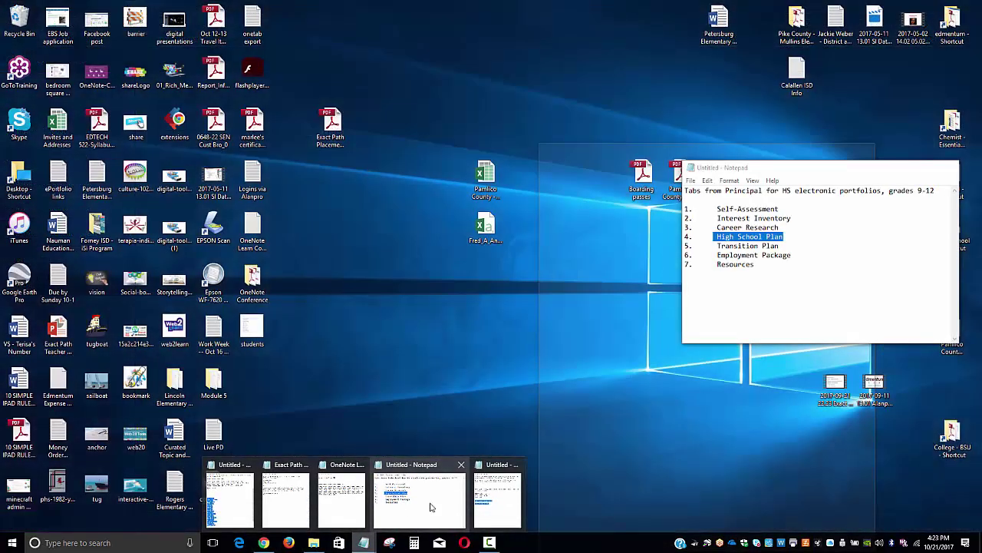
pyautogui.click(431, 507)
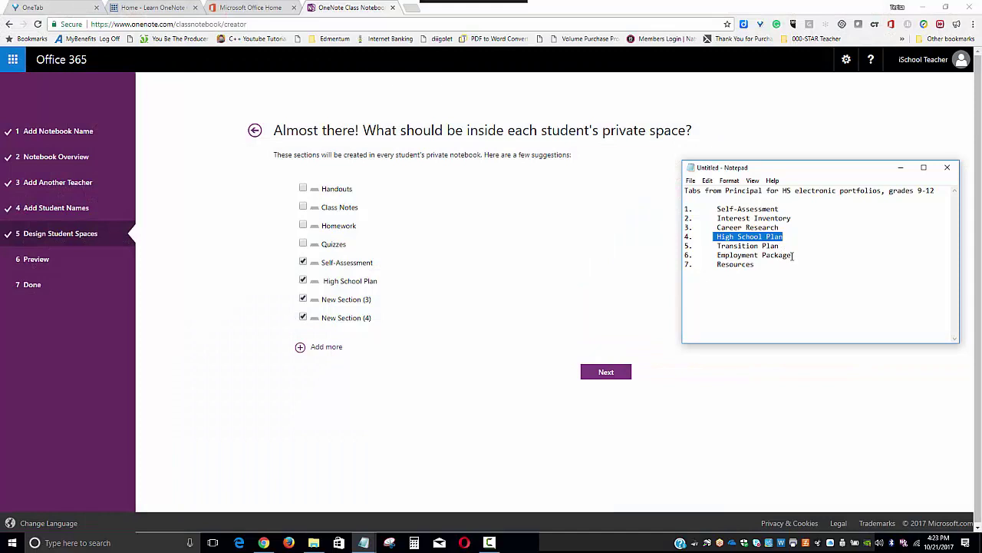
pyautogui.moveTo(792, 256); pyautogui.dragTo(712, 258)
pyautogui.hotkey('ctrl', 'c')
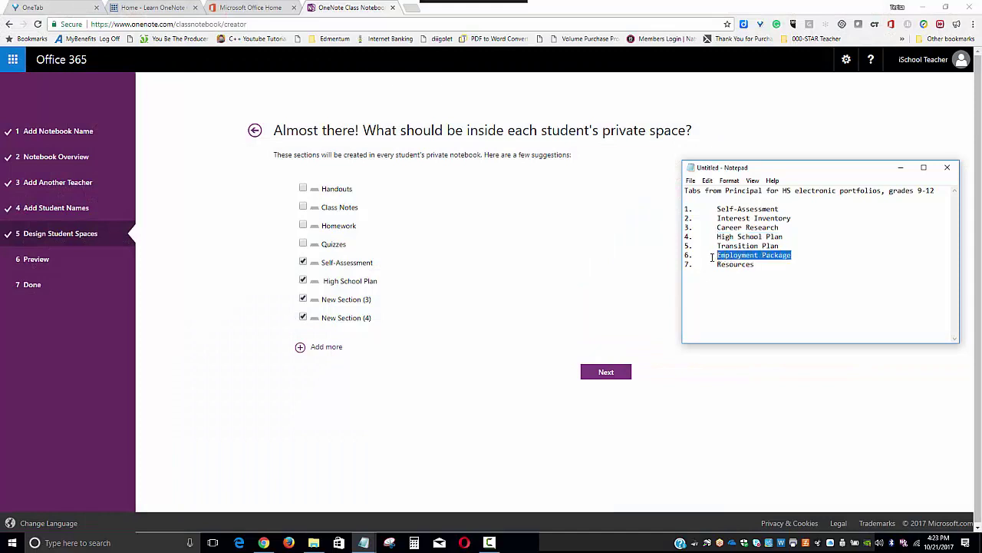
pyautogui.click(355, 300)
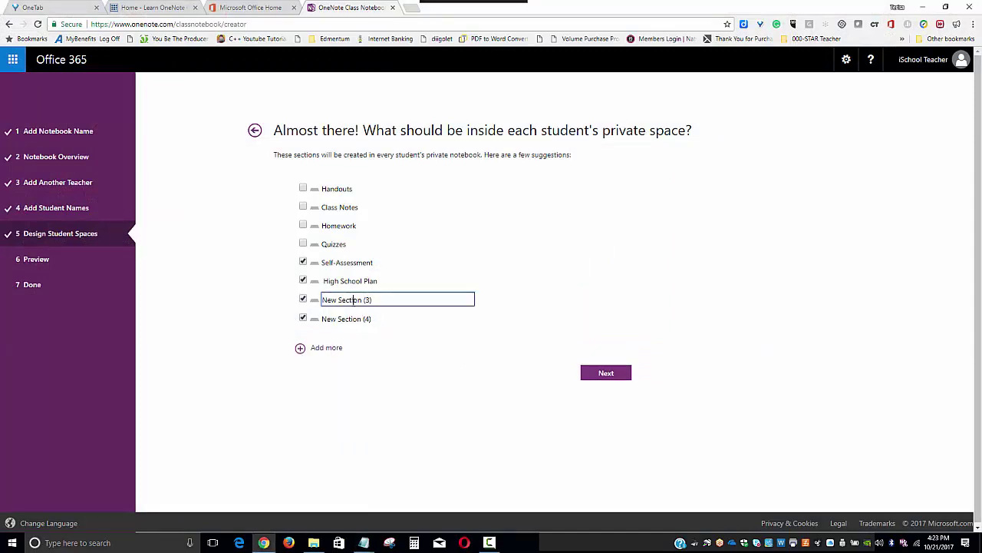
pyautogui.hotkey('ctrl', 'a')
pyautogui.hotkey('ctrl', 'v')
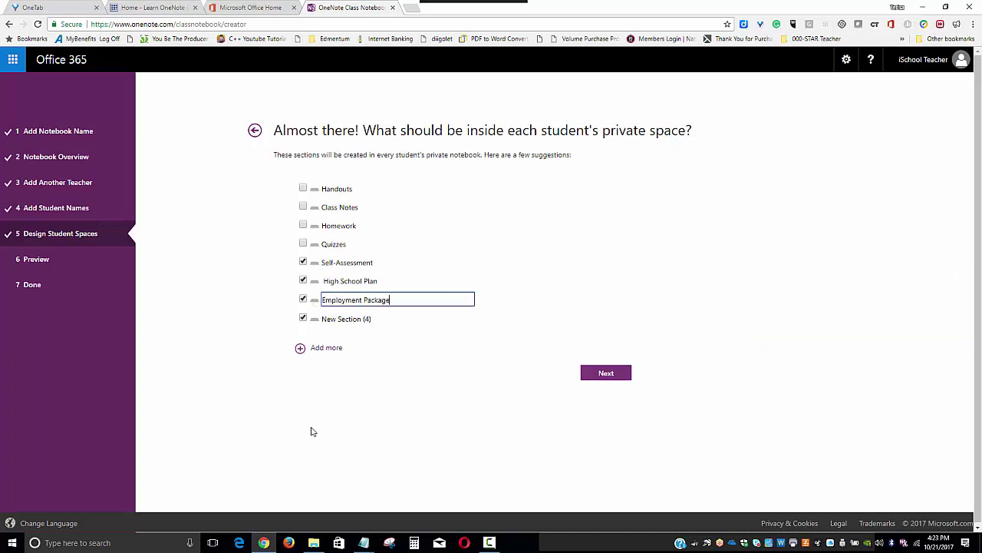
# Step: Copy "Resources" from the Notepad list of portfolio tabs and rename New Section (4) with it
pyautogui.moveTo(364, 542)
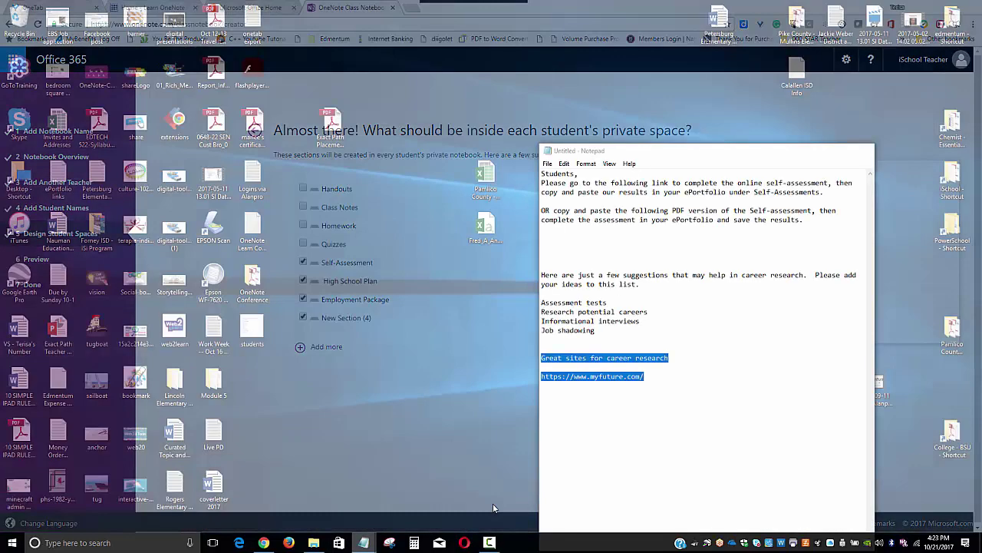
pyautogui.click(493, 503)
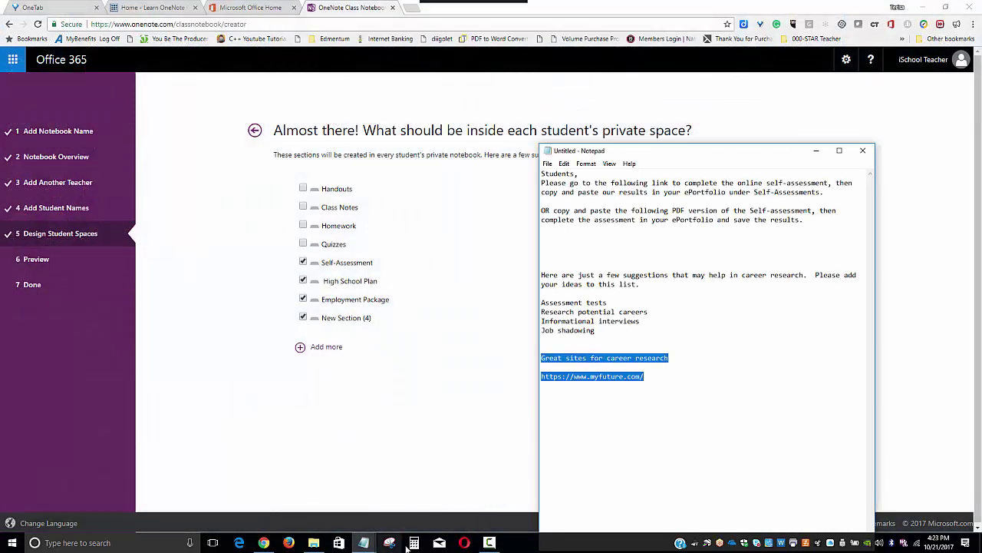
pyautogui.moveTo(364, 542)
pyautogui.click(406, 501)
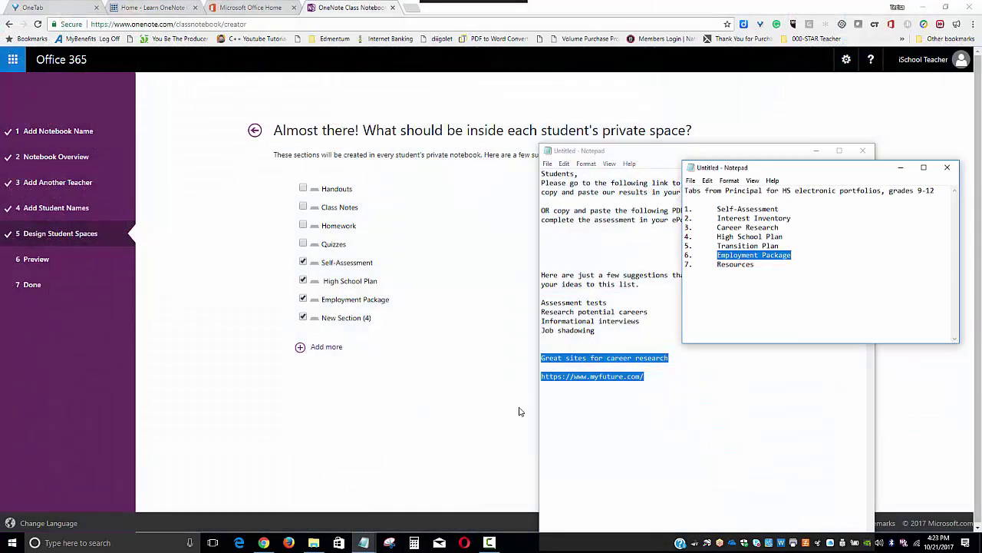
pyautogui.click(761, 266)
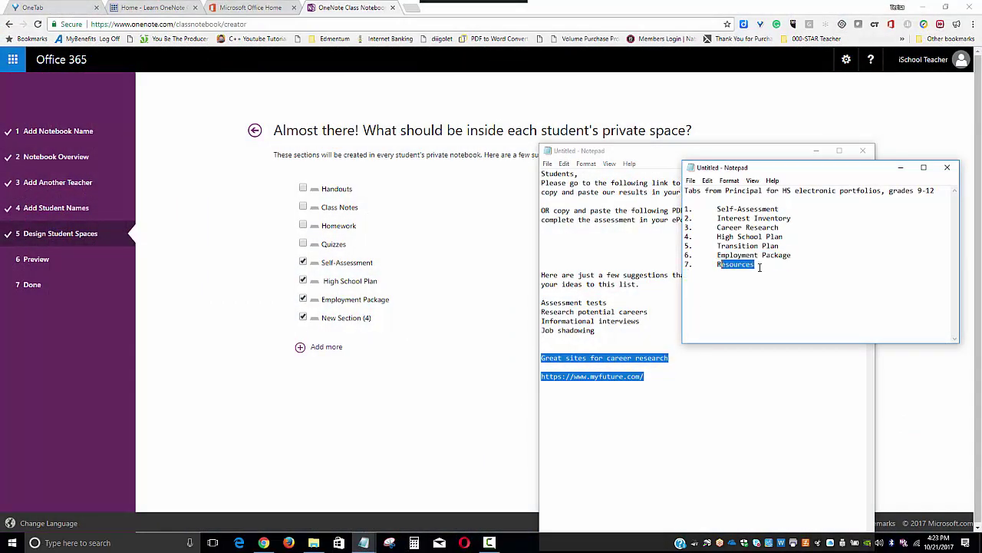
pyautogui.moveTo(730, 267); pyautogui.dragTo(713, 267)
pyautogui.hotkey('ctrl', 'c')
pyautogui.click(348, 317)
pyautogui.moveTo(372, 318); pyautogui.dragTo(295, 323)
pyautogui.hotkey('ctrl', 'v')
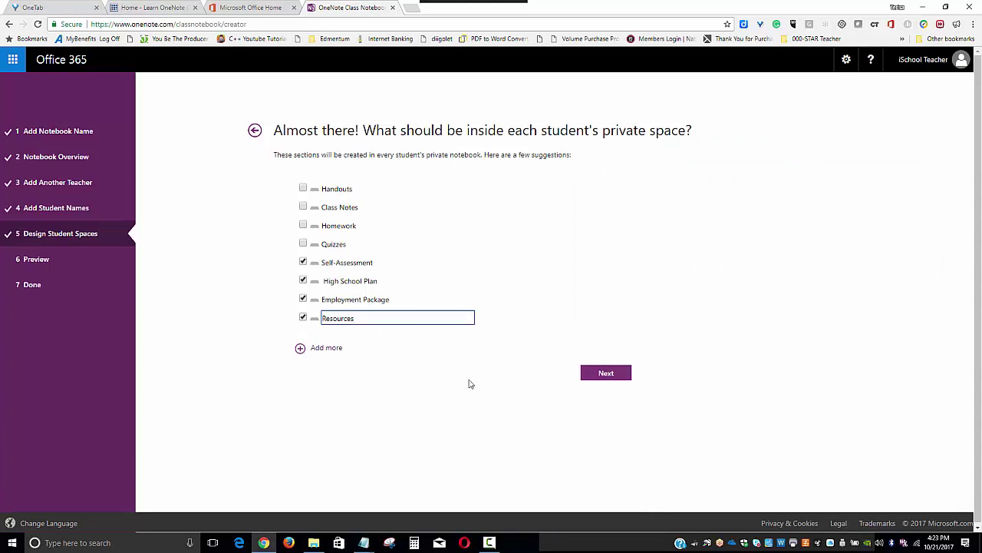
# Step: Remove the leading space from the "High School Plan" section name and preview the student's version of the notebook
pyautogui.click(606, 374)
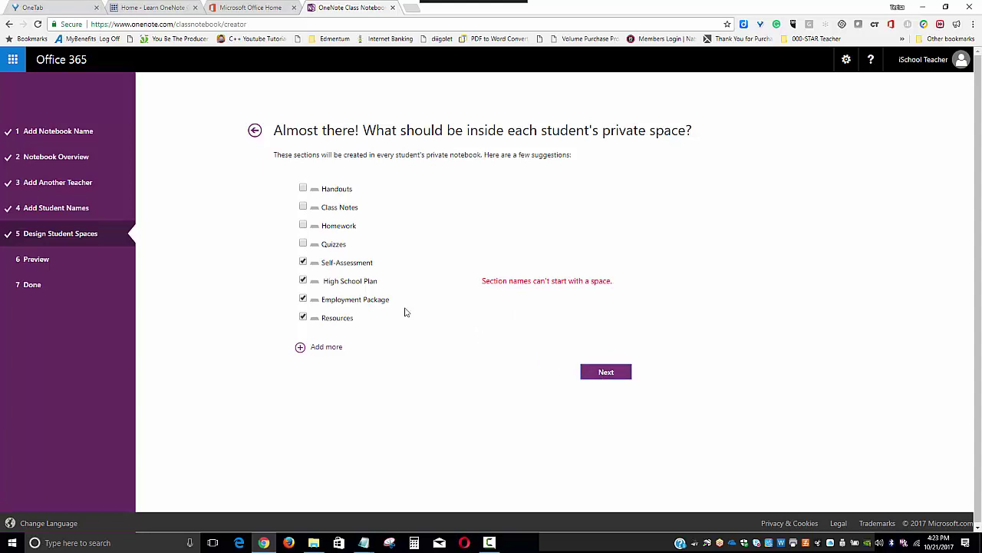
pyautogui.click(340, 281)
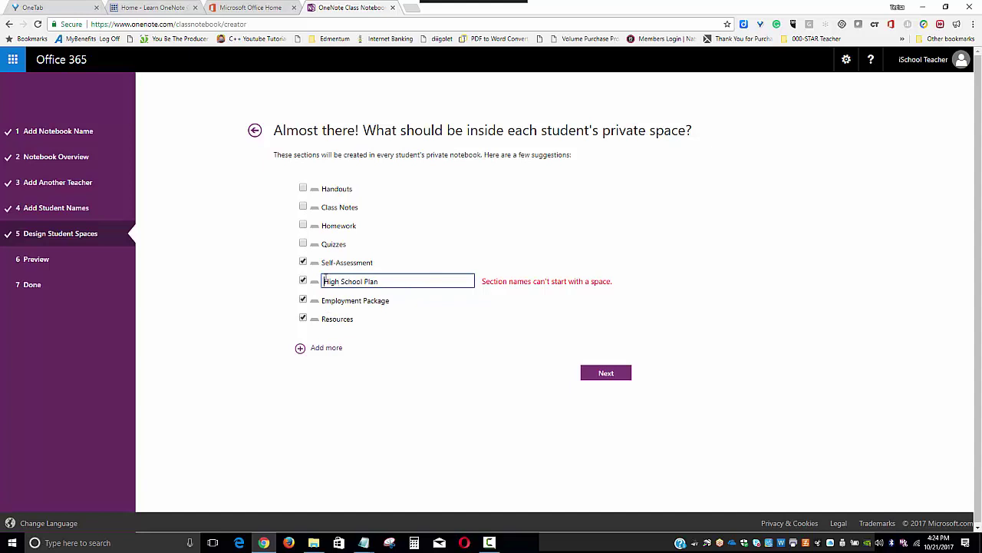
pyautogui.press('BackSpace')
pyautogui.click(620, 376)
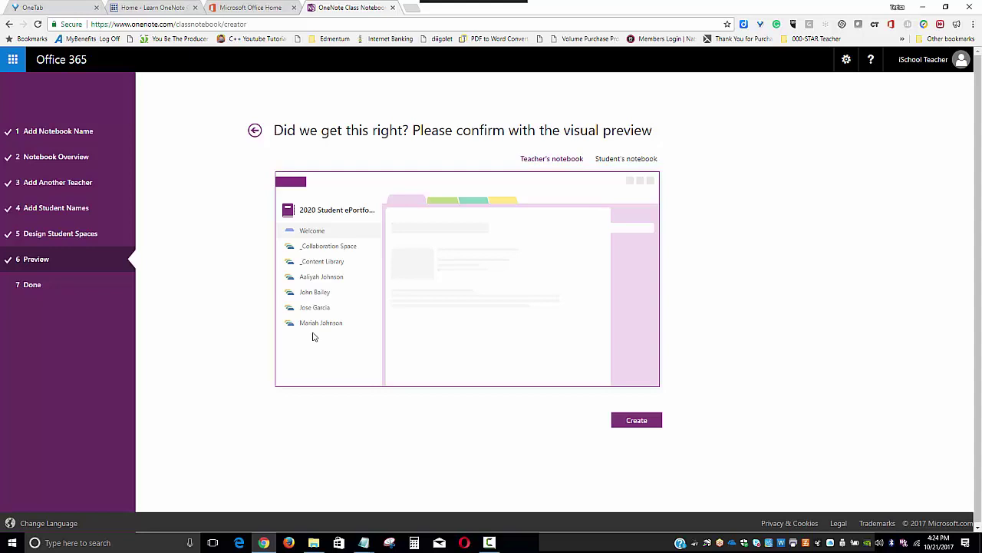
pyautogui.click(612, 159)
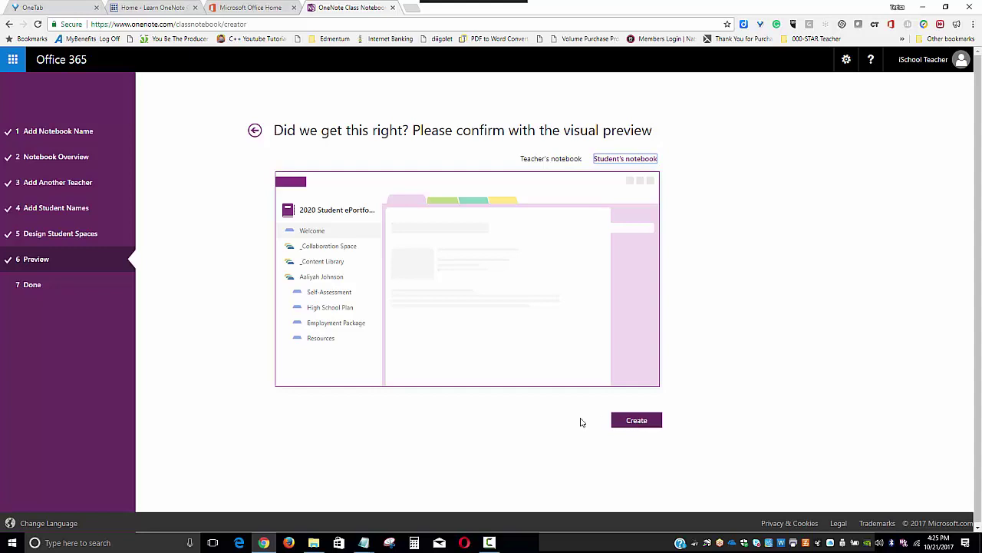
# Step: Go back to the student names, add one more student from the directory suggestions and create the class notebook
pyautogui.click(55, 210)
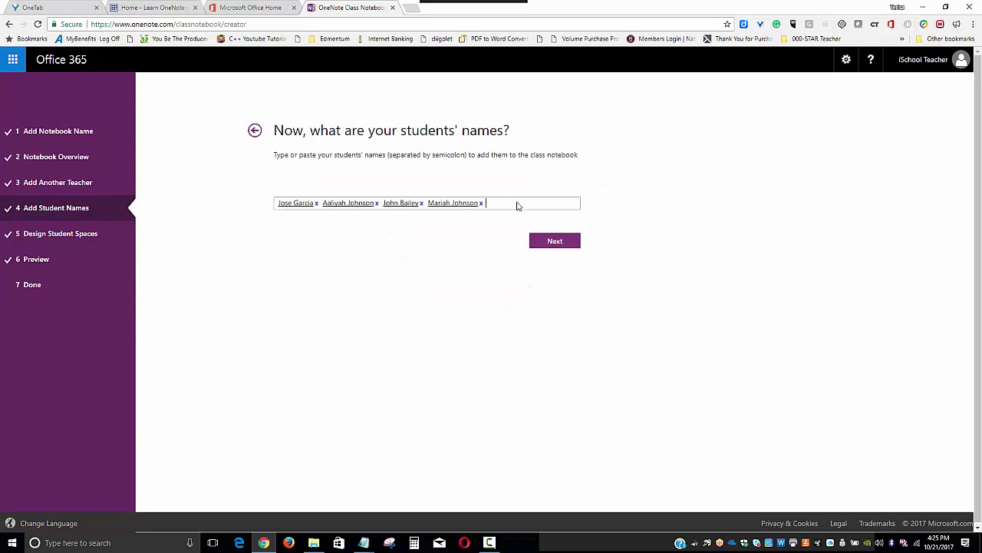
pyautogui.write('joh')
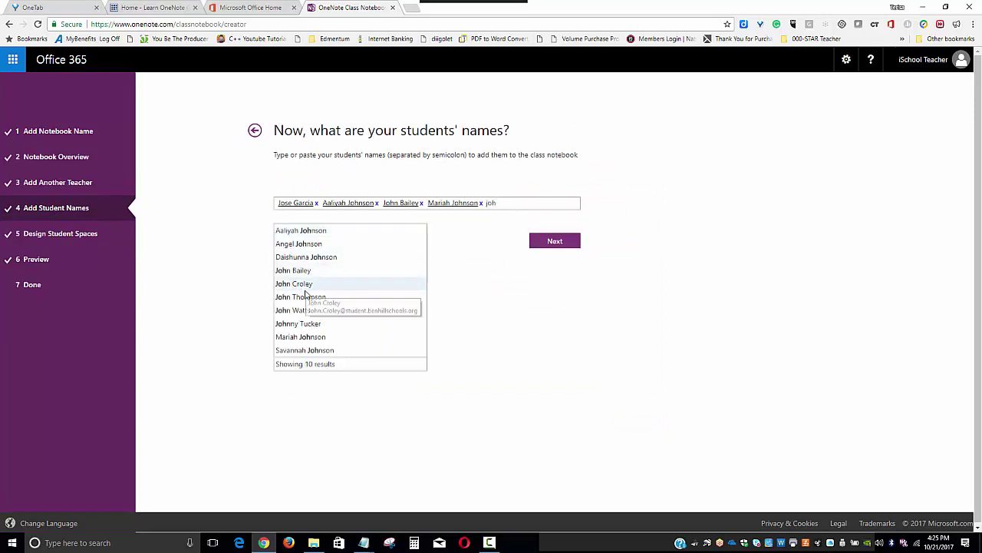
pyautogui.click(301, 315)
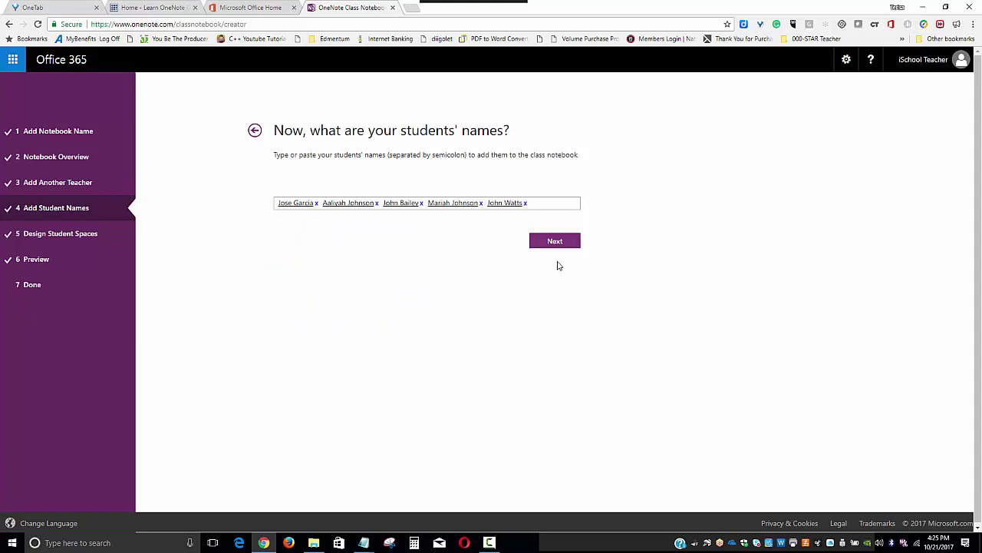
pyautogui.click(565, 245)
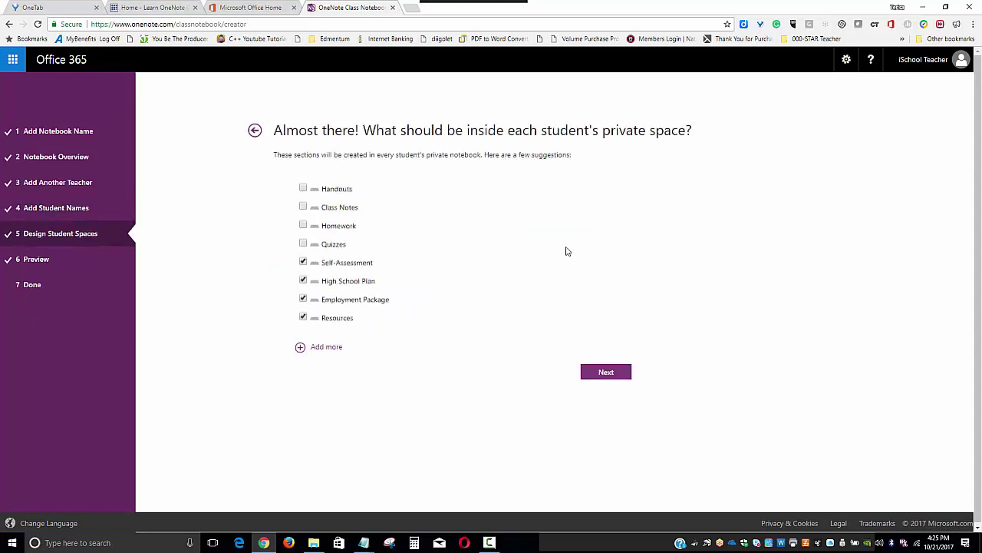
pyautogui.click(605, 373)
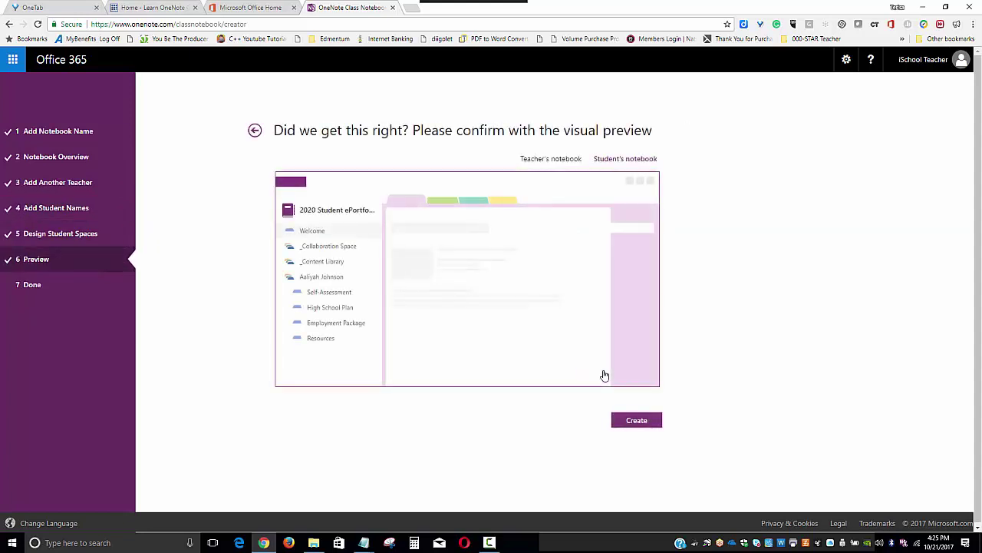
pyautogui.click(634, 420)
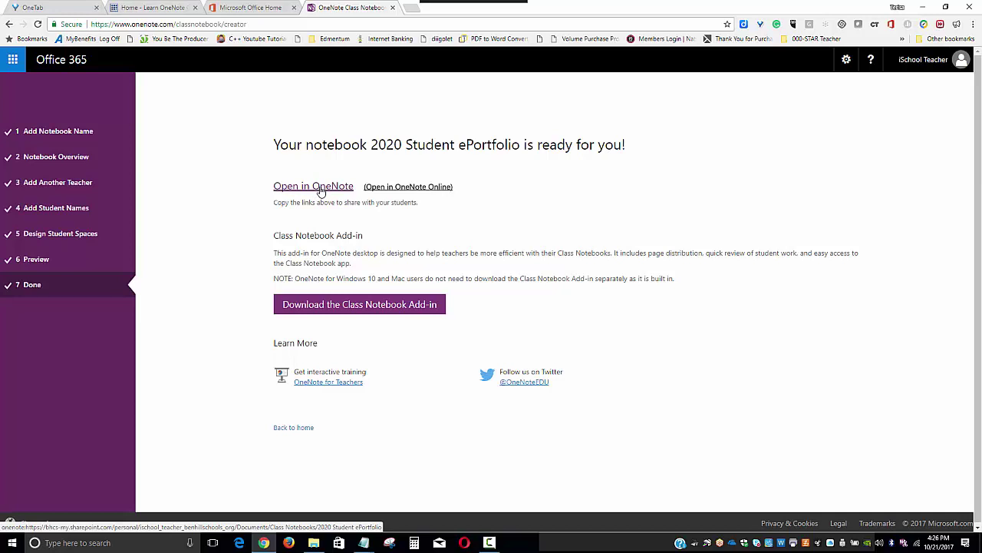
# Step: Download the Class Notebook Add-in, run its installer and cancel the setup without repairing or uninstalling it
pyautogui.click(364, 306)
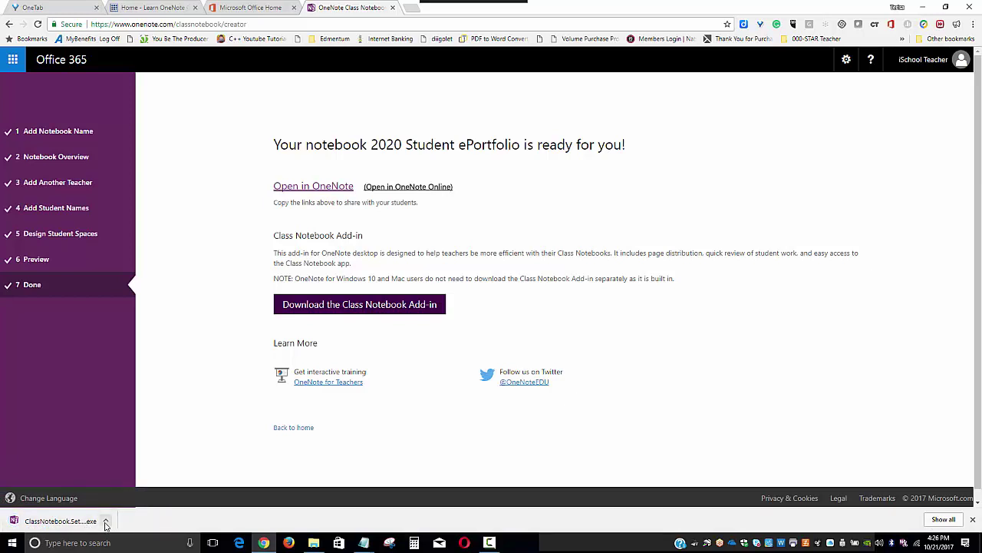
pyautogui.click(90, 524)
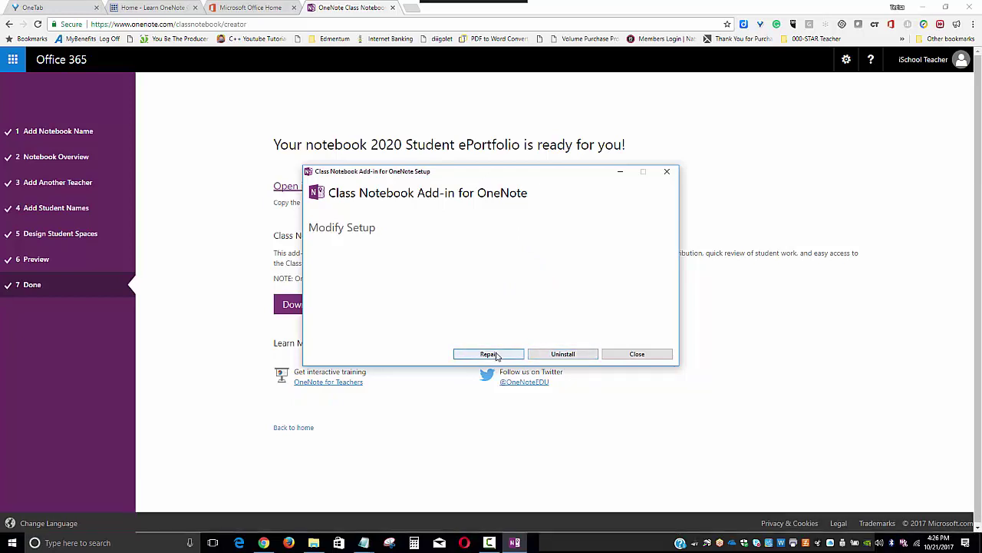
pyautogui.click(636, 355)
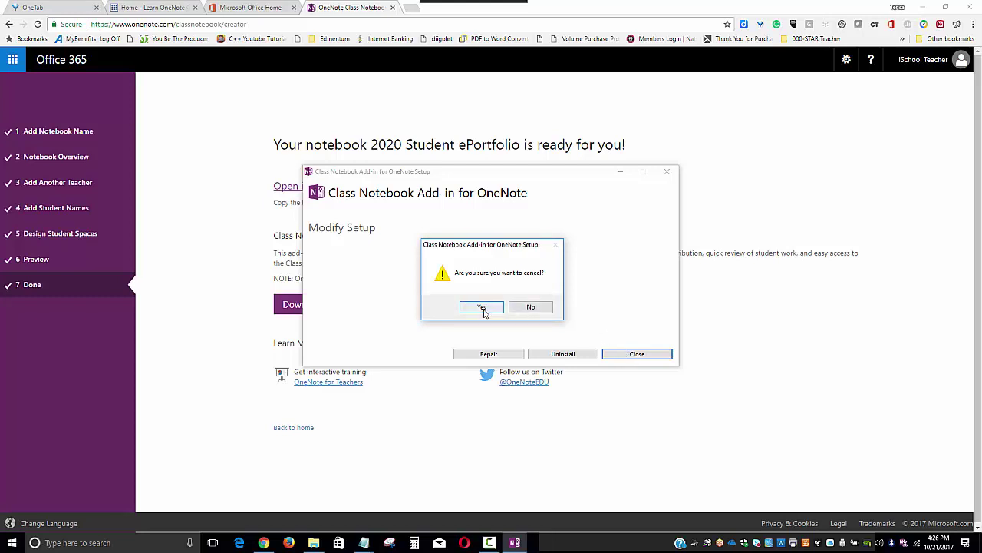
pyautogui.click(482, 308)
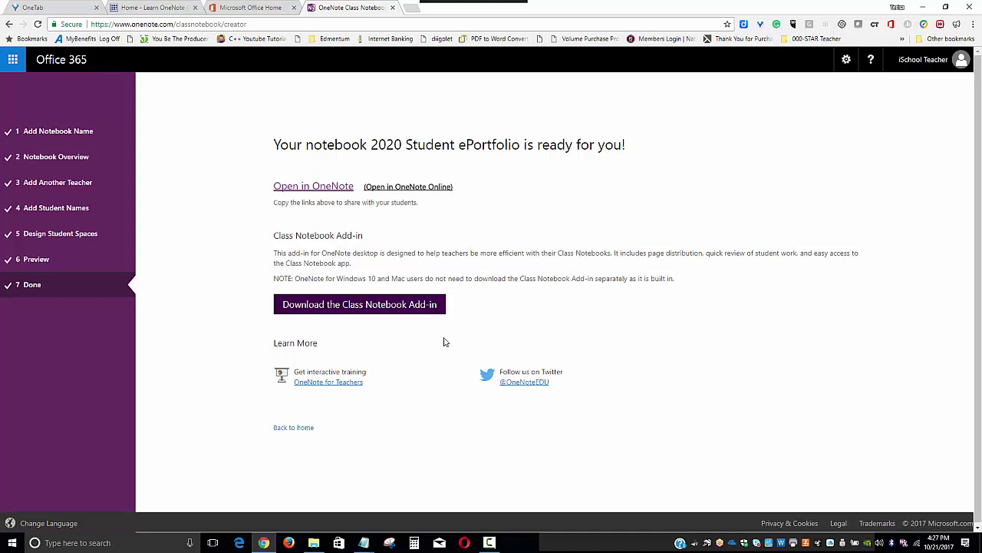
# Step: Open the 2020 Student ePortfolio notebook in OneNote 2016 and allow the security notice to continue
pyautogui.click(308, 188)
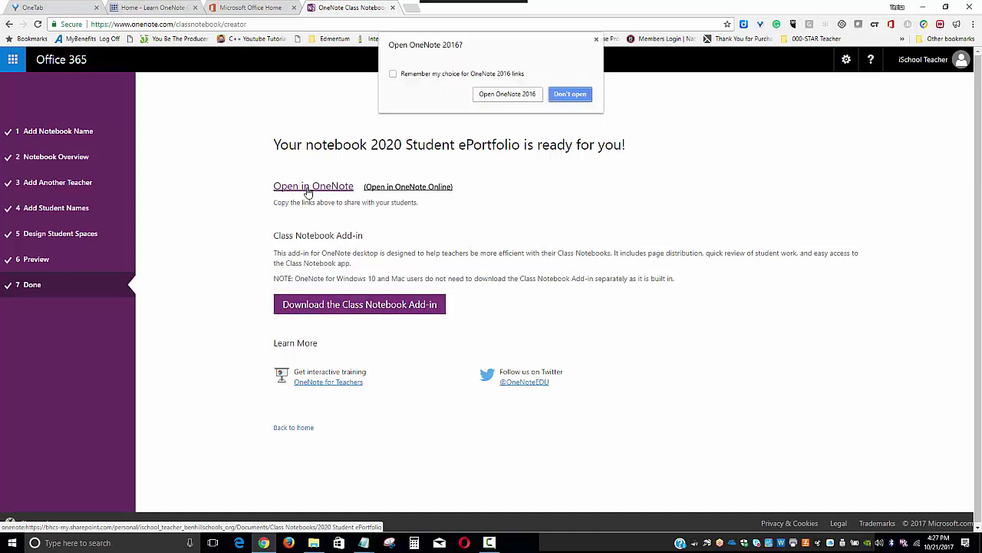
pyautogui.click(516, 94)
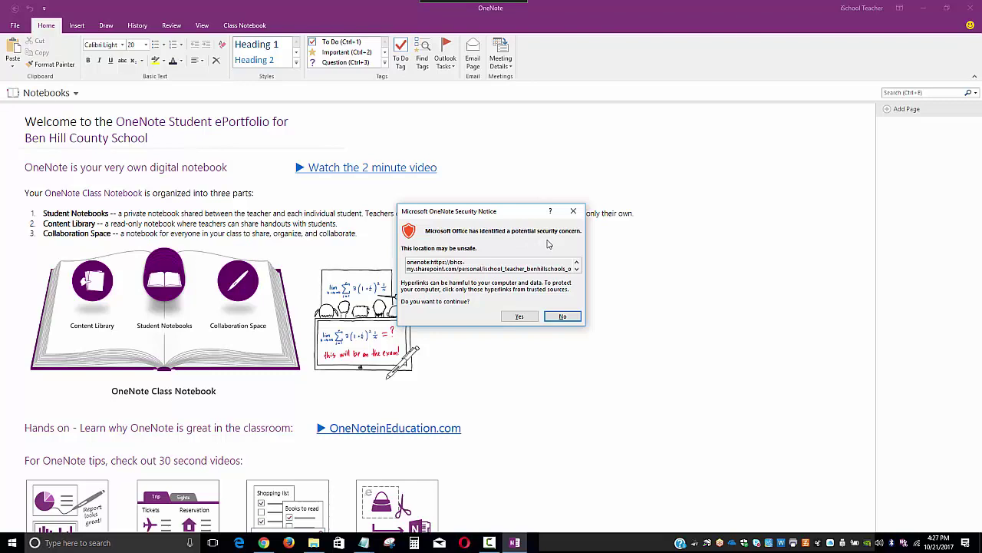
pyautogui.click(519, 316)
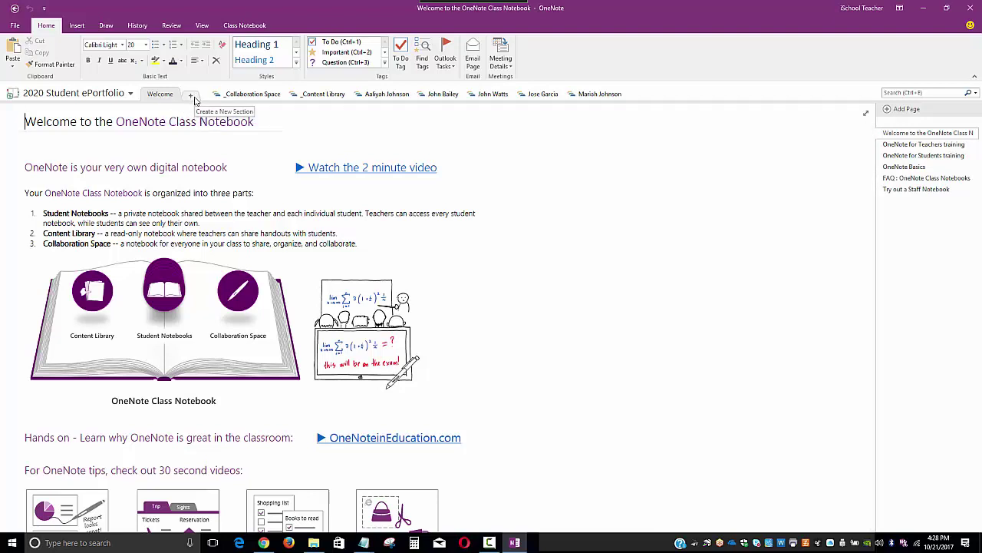
# Step: View the _Collaboration Space and _Content Library section groups, returning to the notebook's main level after each
pyautogui.click(249, 95)
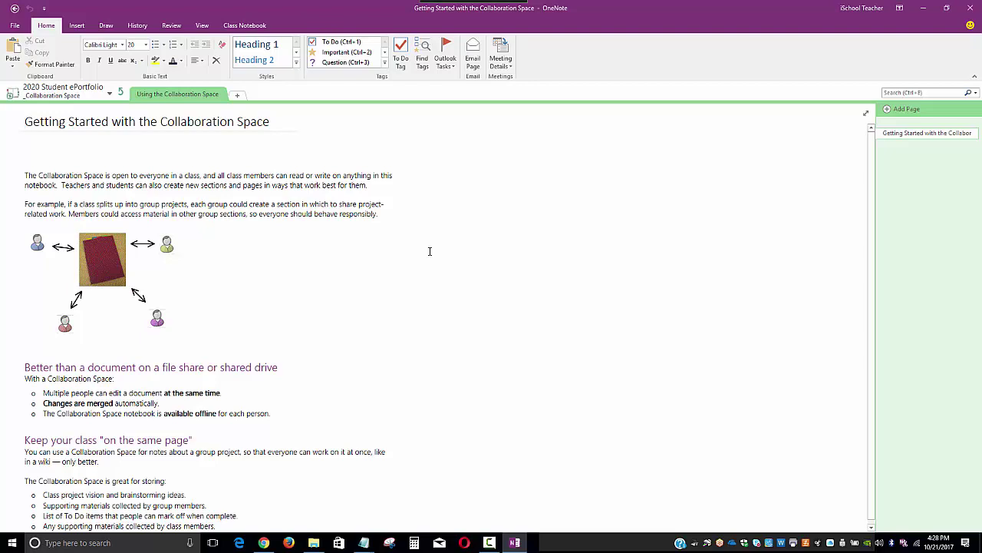
pyautogui.click(122, 95)
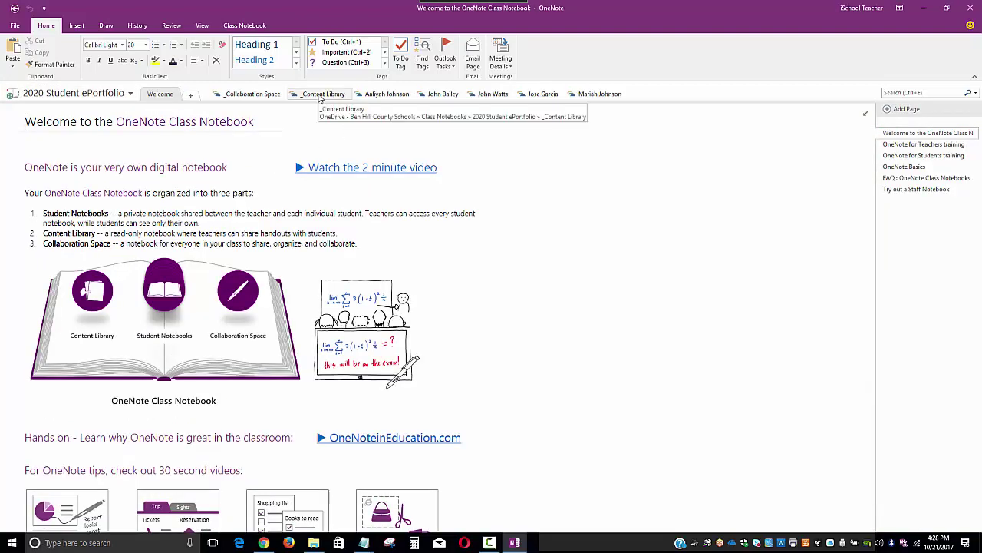
pyautogui.click(320, 94)
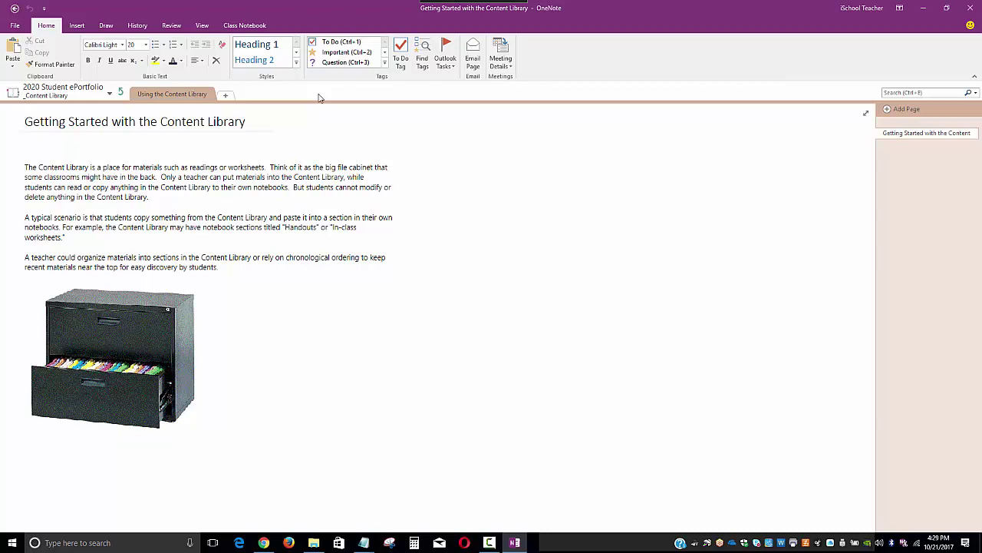
pyautogui.click(121, 94)
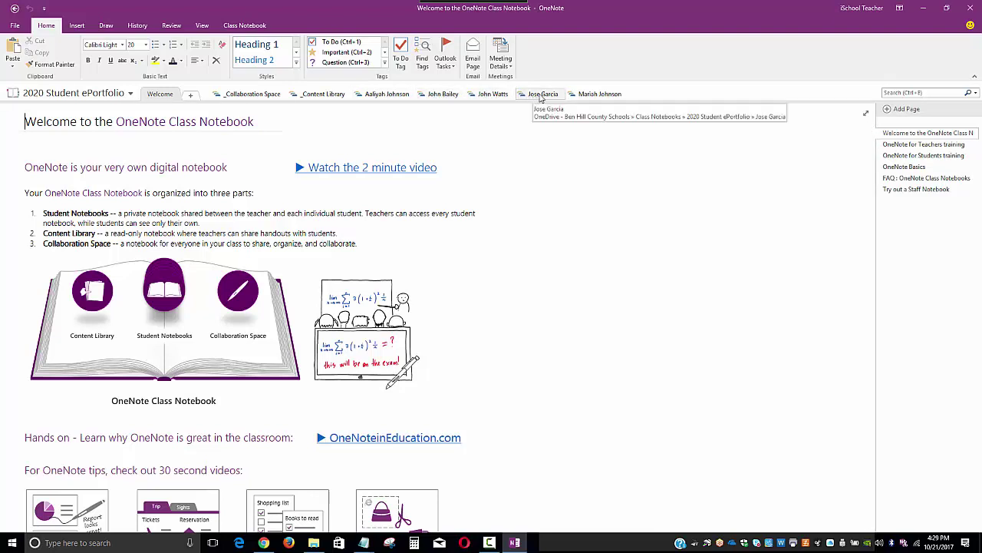
# Step: View the High School Plan, Employment Package, Resources and Self-Assessment sections in the second student's section group and return to the notebook's main level
pyautogui.click(433, 94)
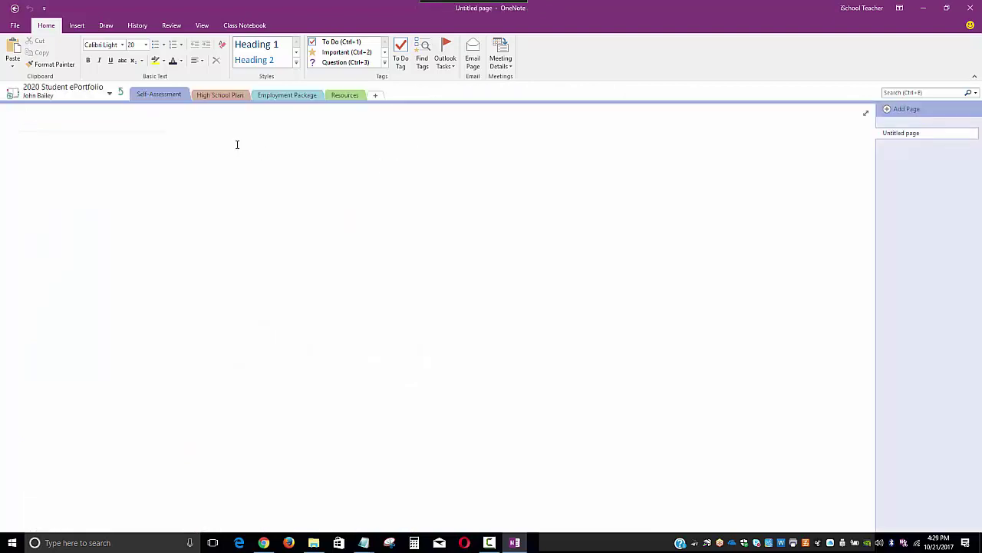
pyautogui.click(224, 98)
pyautogui.click(278, 98)
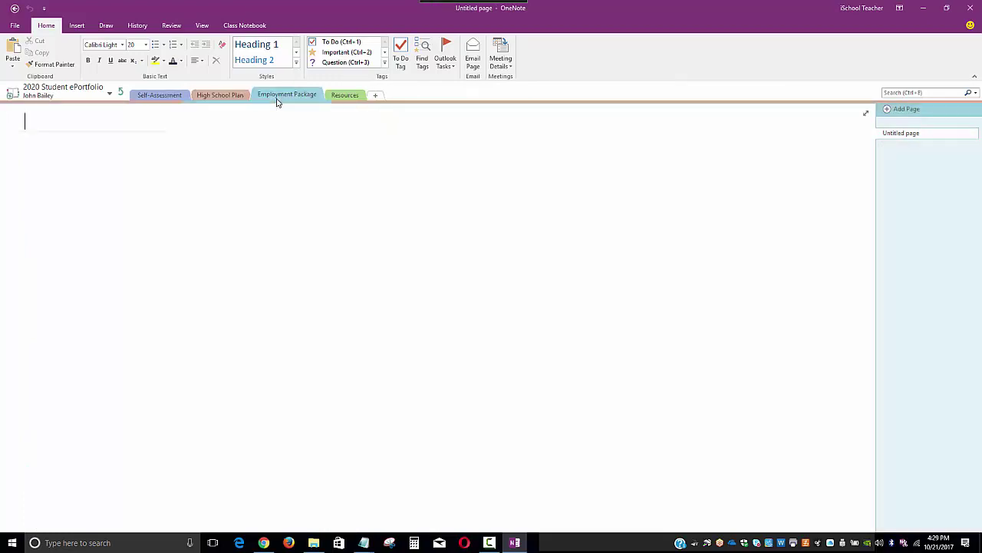
pyautogui.click(343, 97)
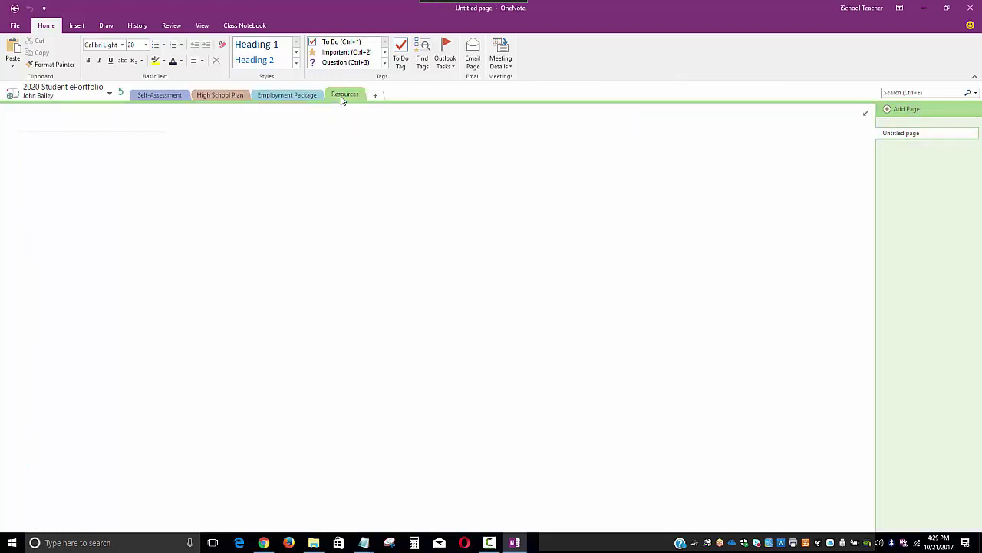
pyautogui.click(158, 95)
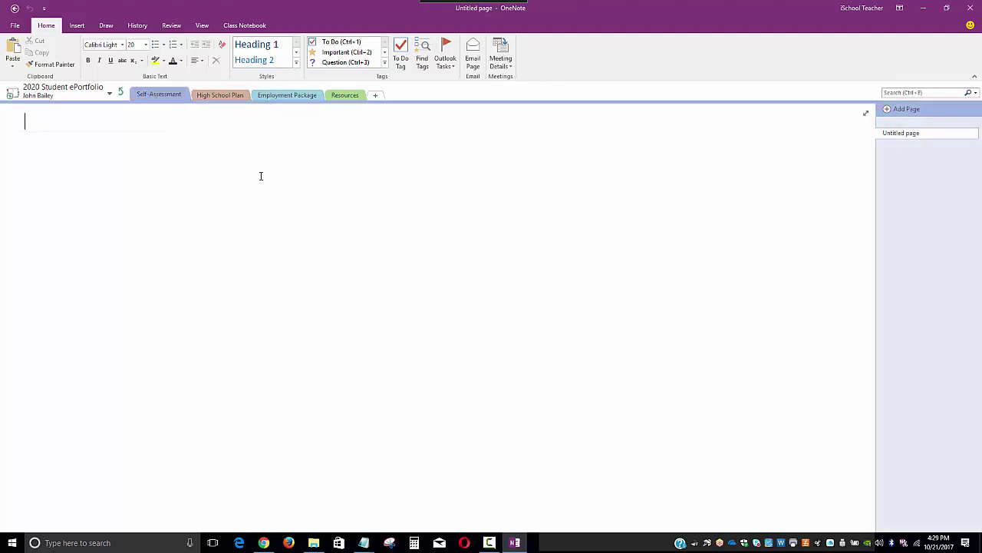
pyautogui.click(120, 93)
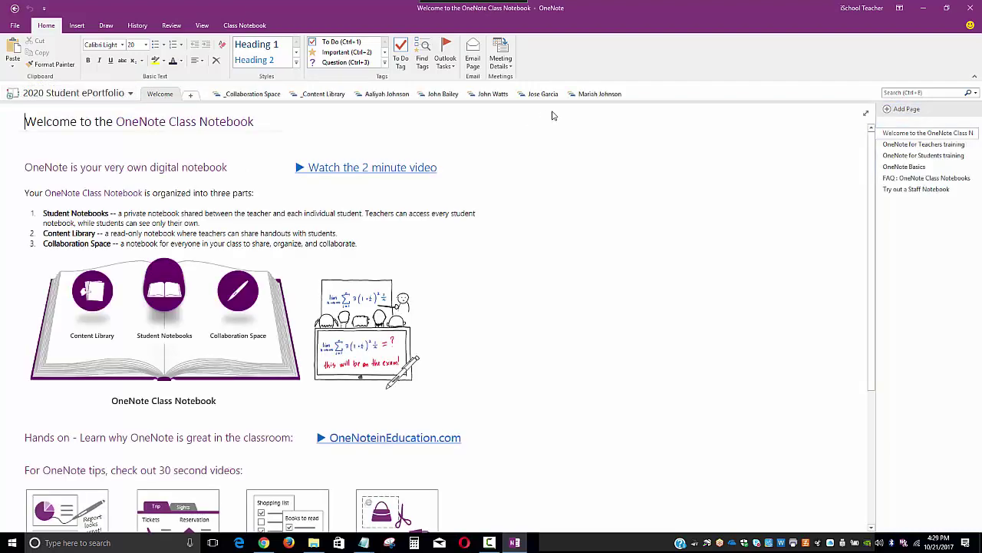
pyautogui.click(593, 95)
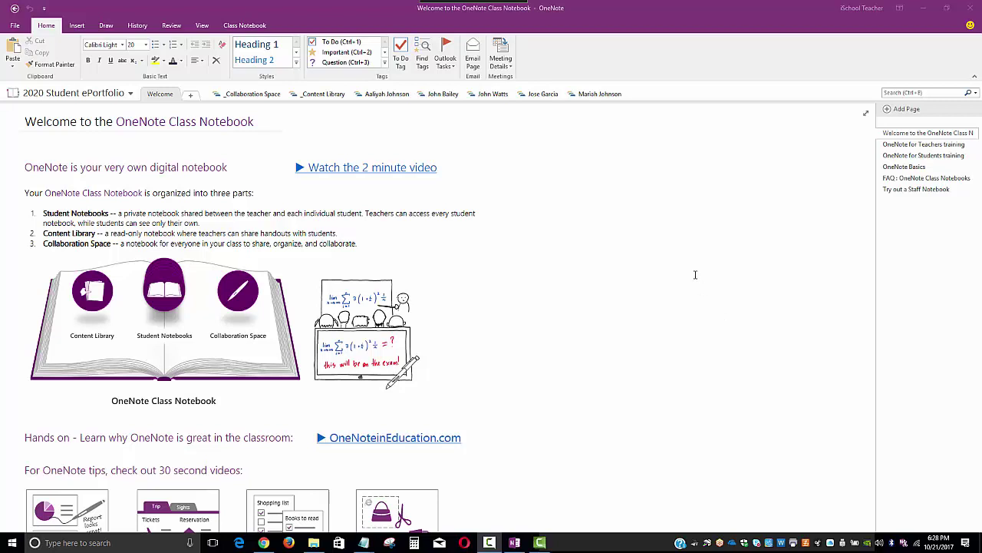
# Step: Add a page titled "High School Plan" to the _Content Library and enter the text "Sample High School Plan" on it
pyautogui.click(317, 95)
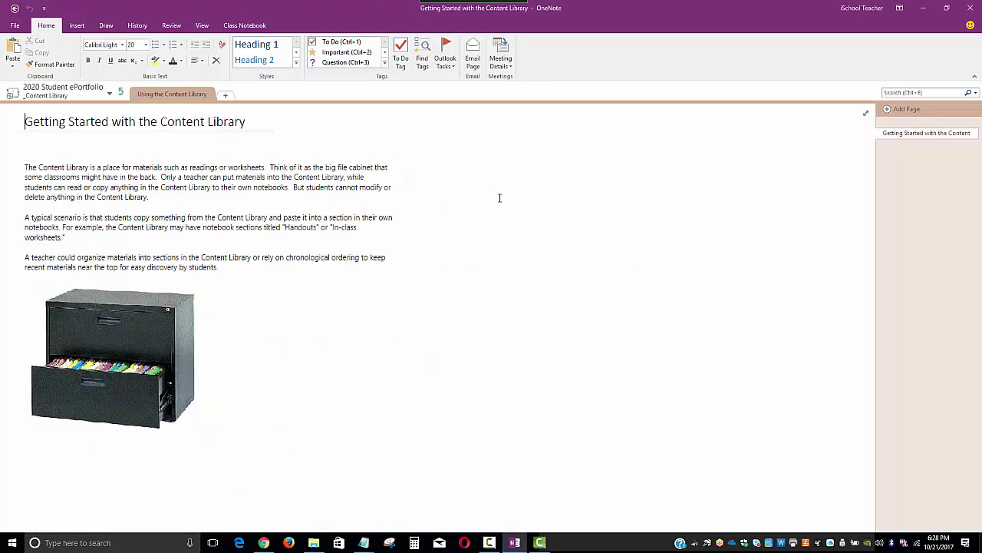
pyautogui.click(900, 109)
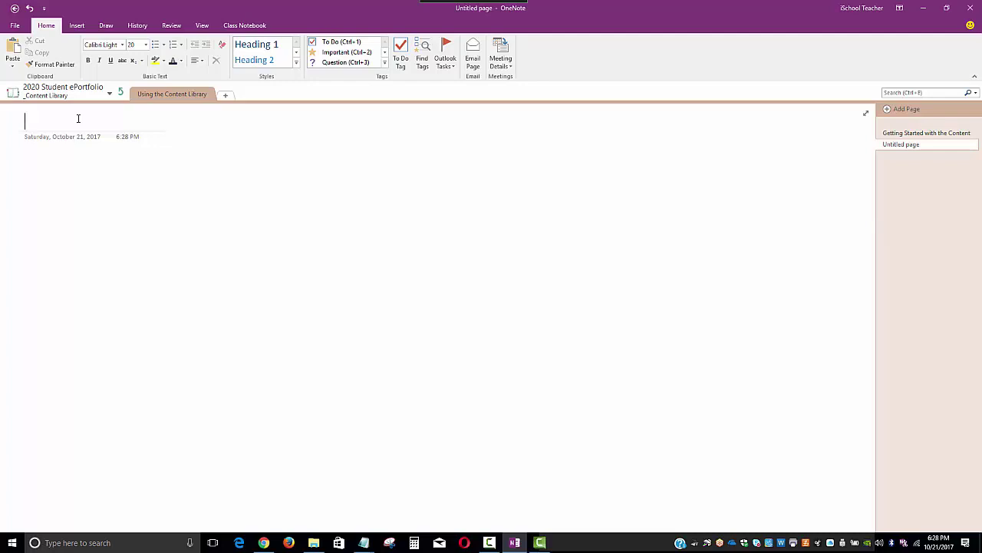
pyautogui.write('High School Plan')
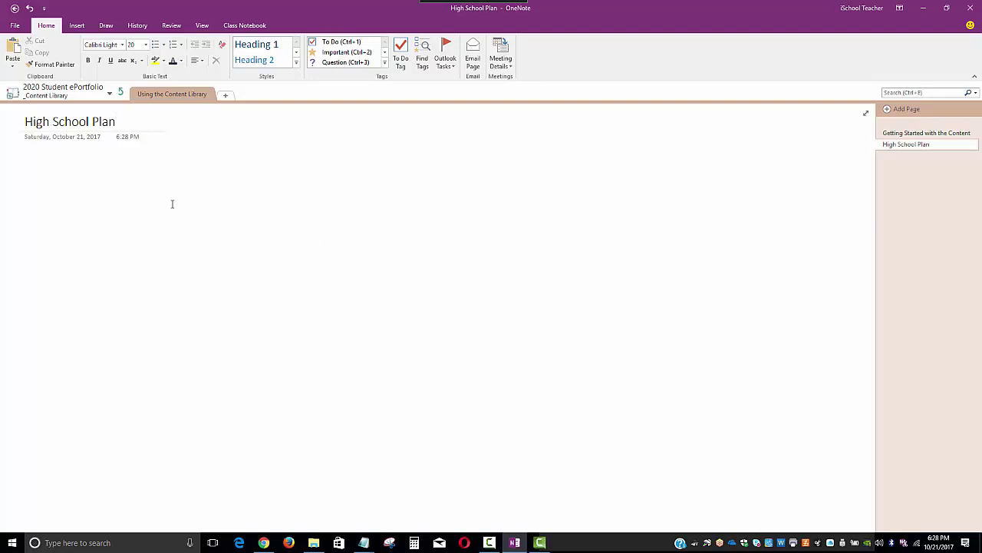
pyautogui.click(37, 173)
pyautogui.write('5')
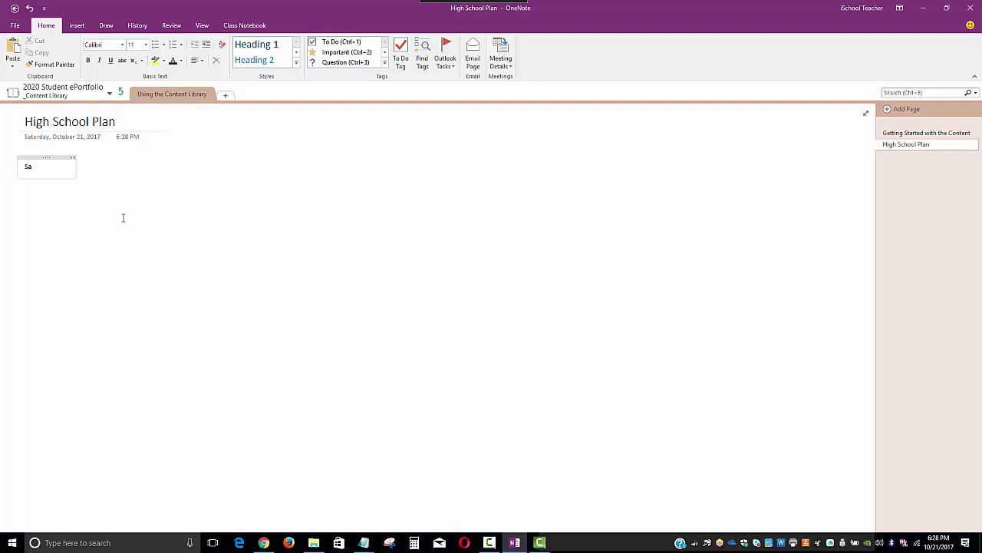
pyautogui.write('ample High School Plan')
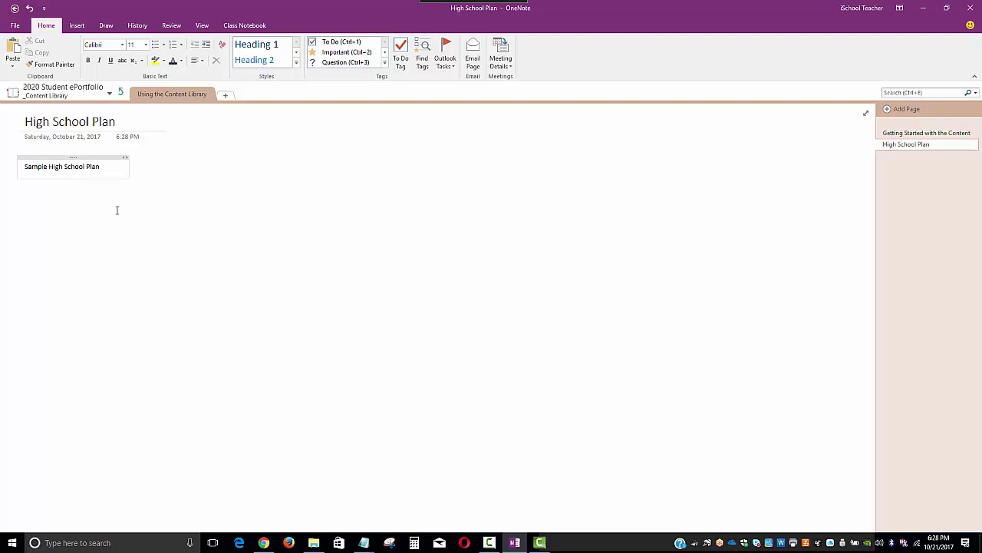
# Step: Insert the High School Plan PDF as a file printout below the text on the page
pyautogui.click(78, 29)
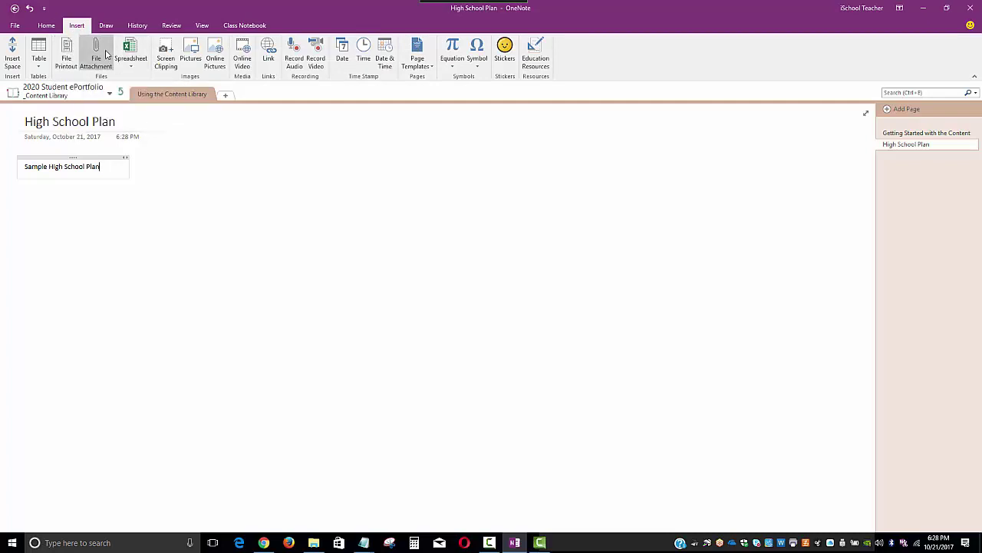
pyautogui.click(66, 52)
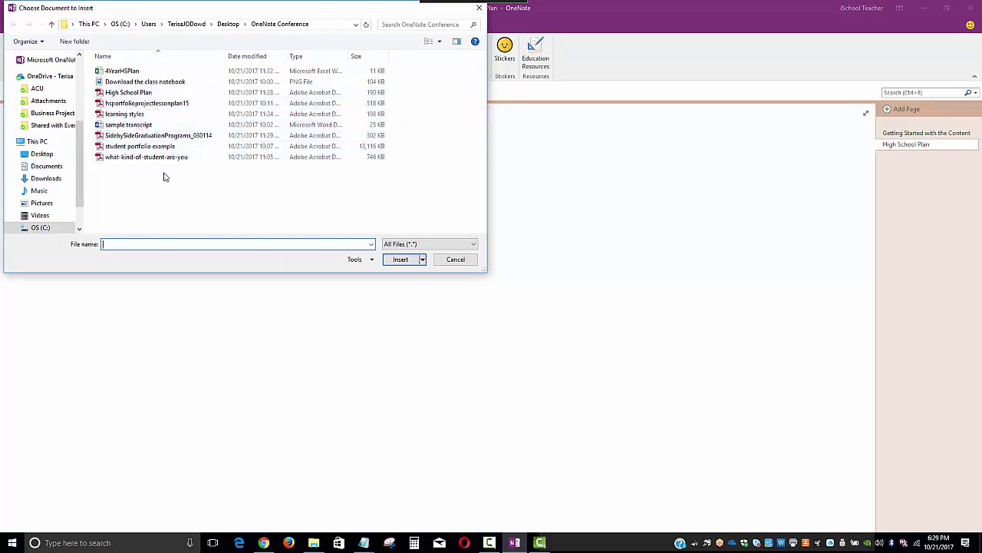
pyautogui.click(124, 95)
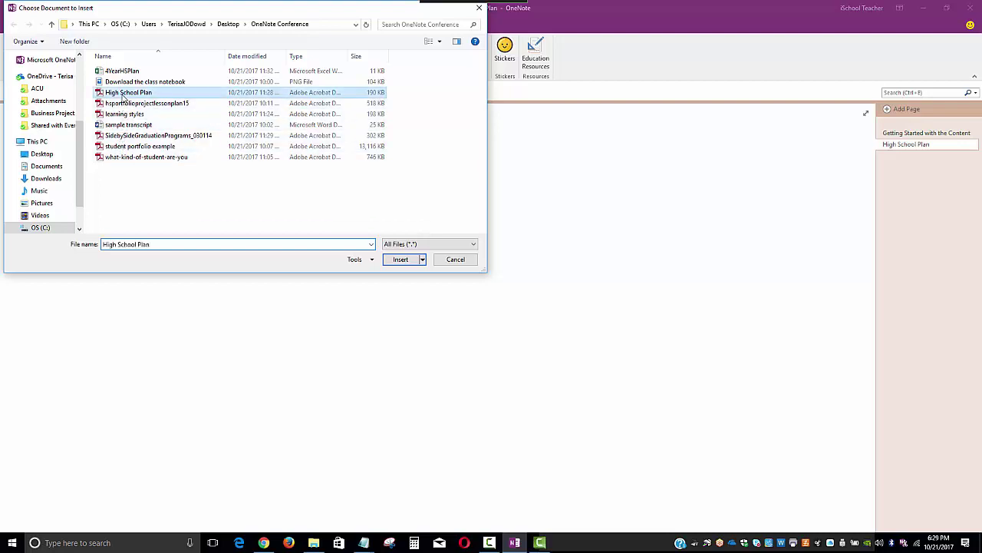
pyautogui.click(399, 261)
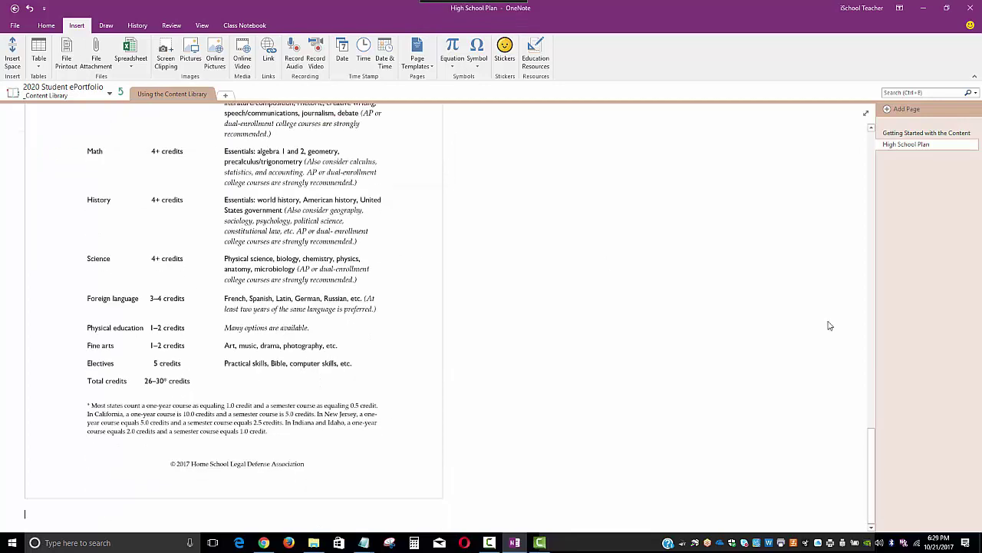
pyautogui.moveTo(876, 426); pyautogui.dragTo(860, 140)
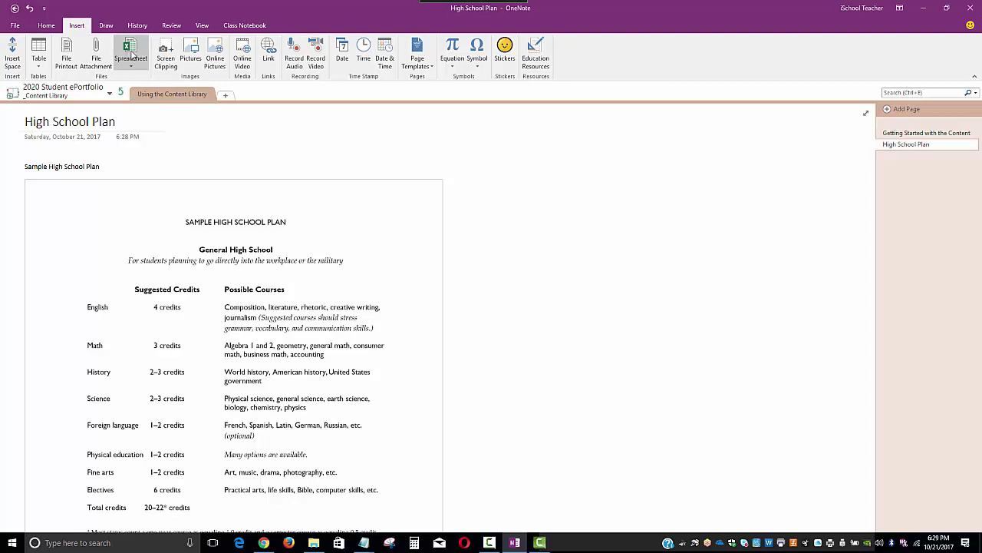
# Step: Attach the 4YearHSPlan Excel file to the High School Plan page as a file attachment
pyautogui.click(132, 56)
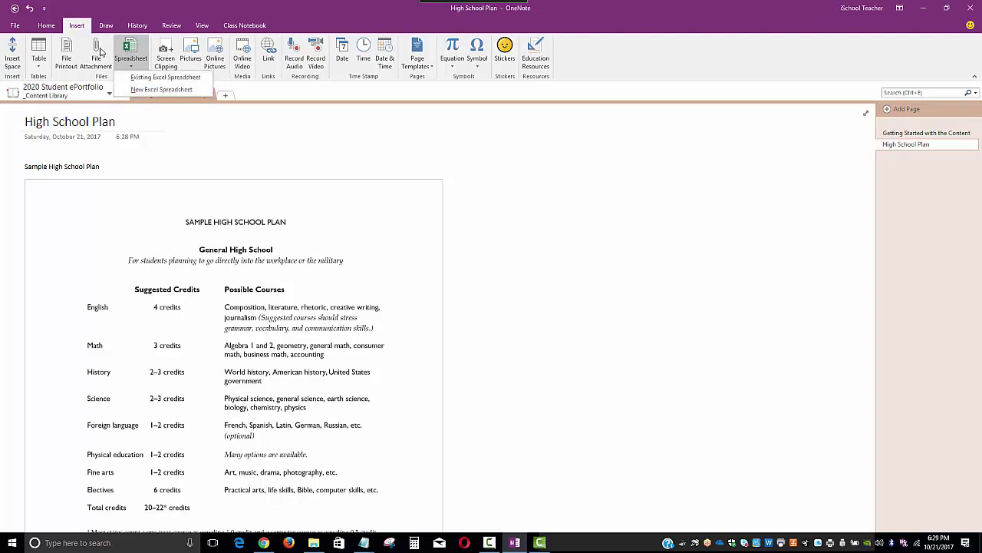
pyautogui.click(100, 52)
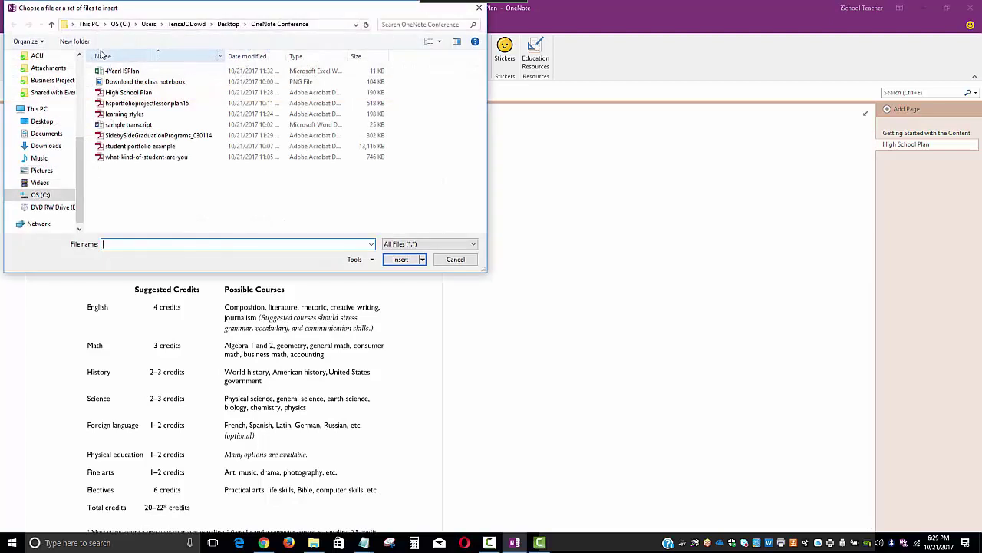
pyautogui.click(120, 72)
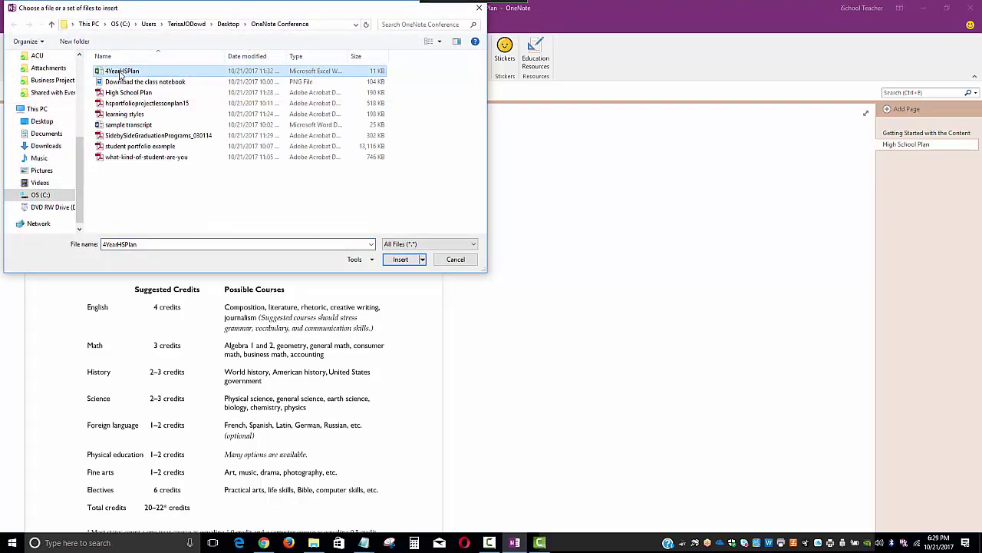
pyautogui.click(401, 260)
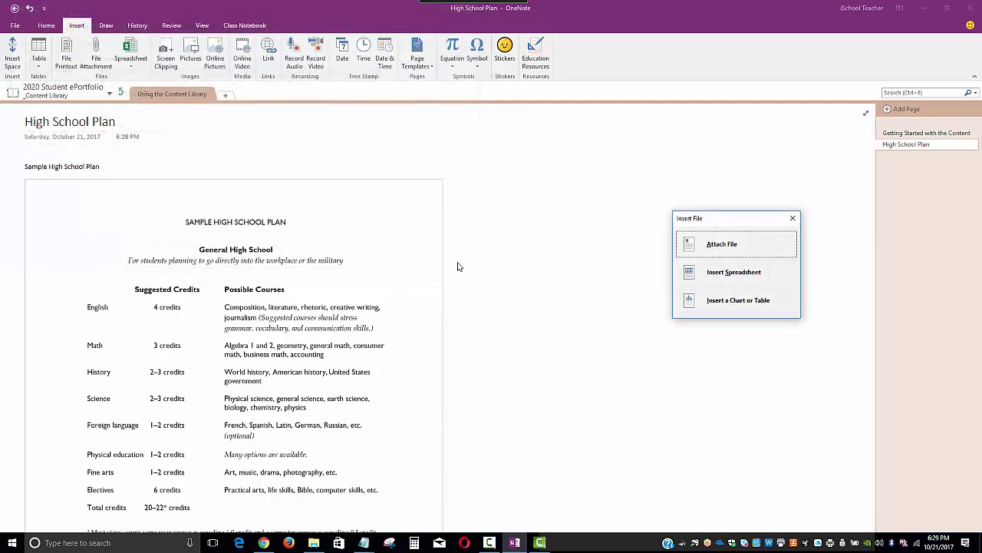
pyautogui.click(729, 250)
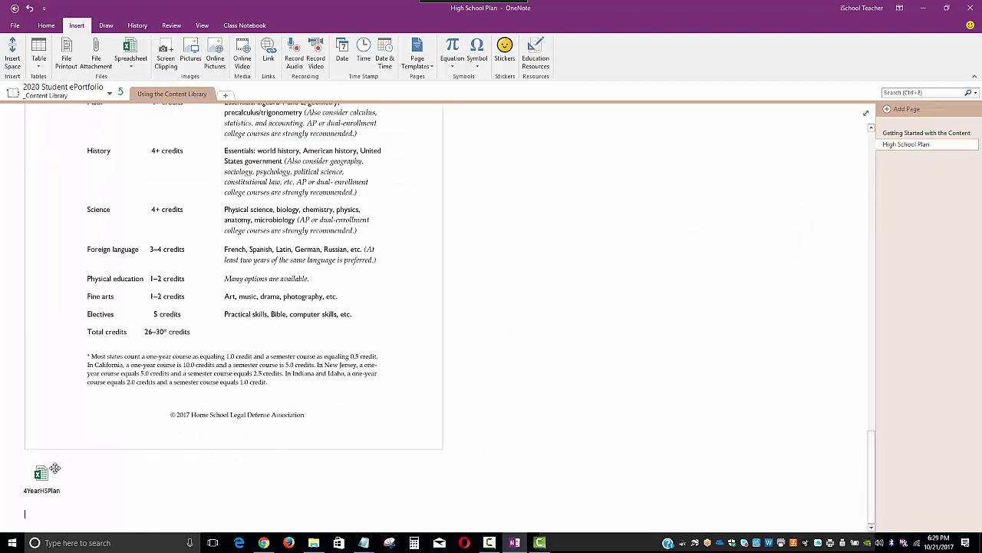
# Step: Move the 4YearHSPlan attachment from the page's end up beside the first sheet of the printout
pyautogui.moveTo(43, 473); pyautogui.dragTo(705, 143)
pyautogui.scroll(5, 877, 394)
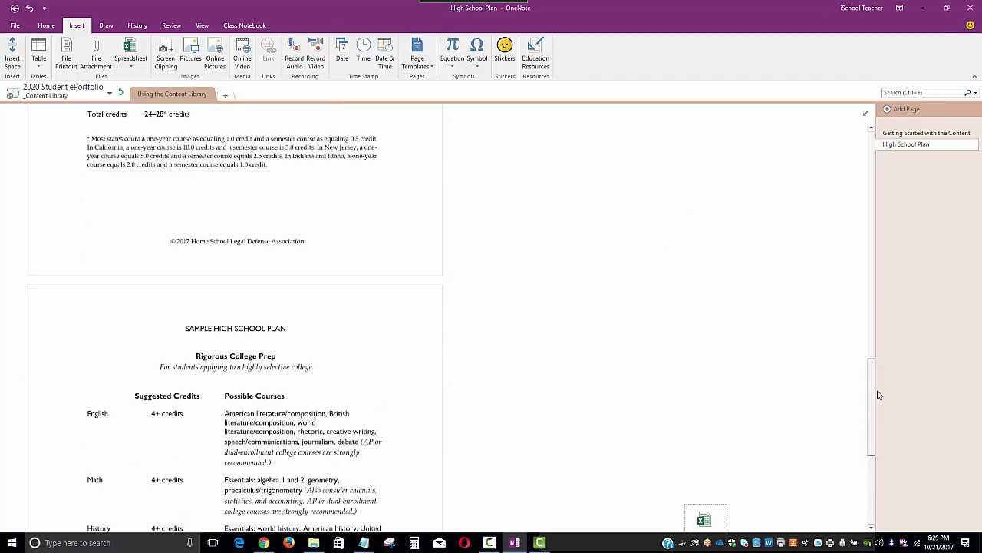
pyautogui.scroll(-1, 855, 404)
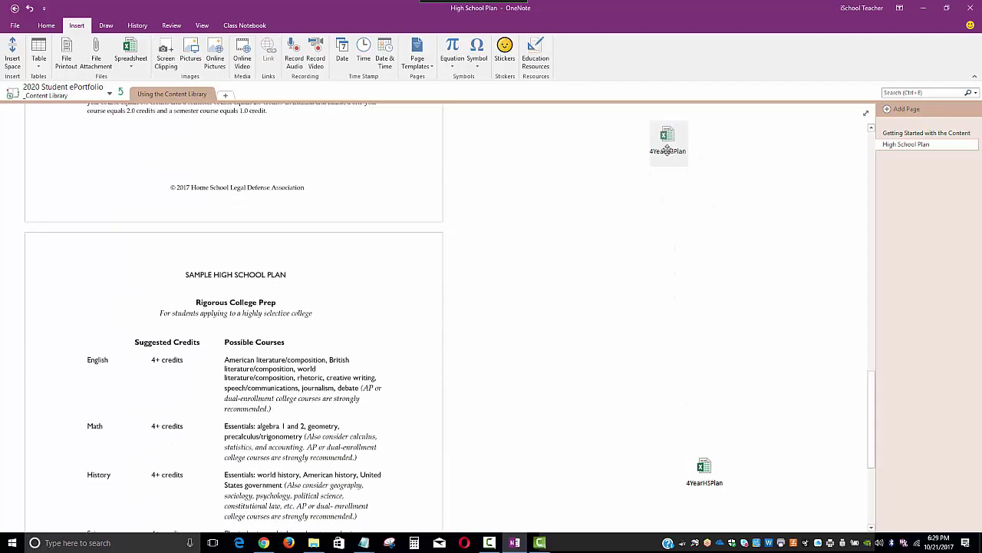
pyautogui.scroll(3, 872, 387)
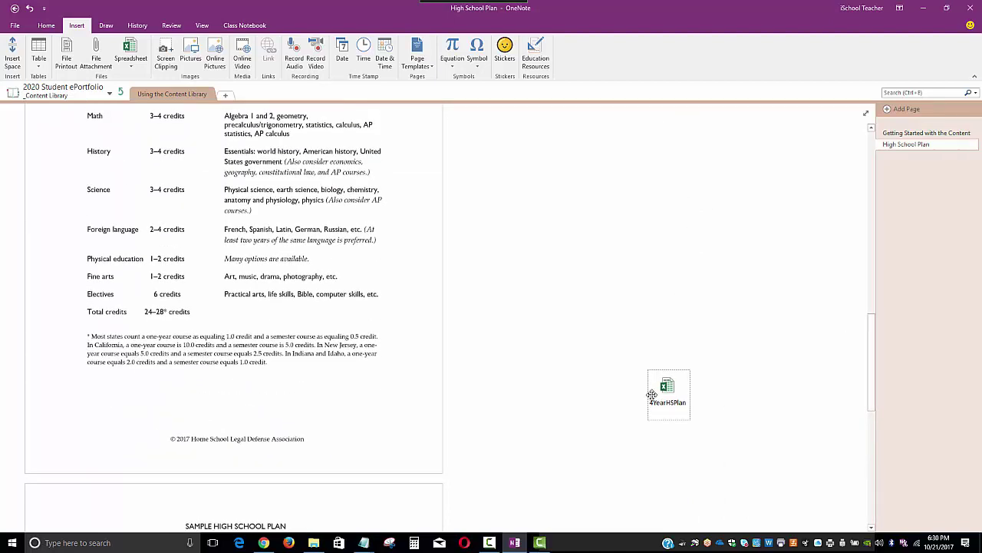
pyautogui.moveTo(667, 377); pyautogui.dragTo(644, 121)
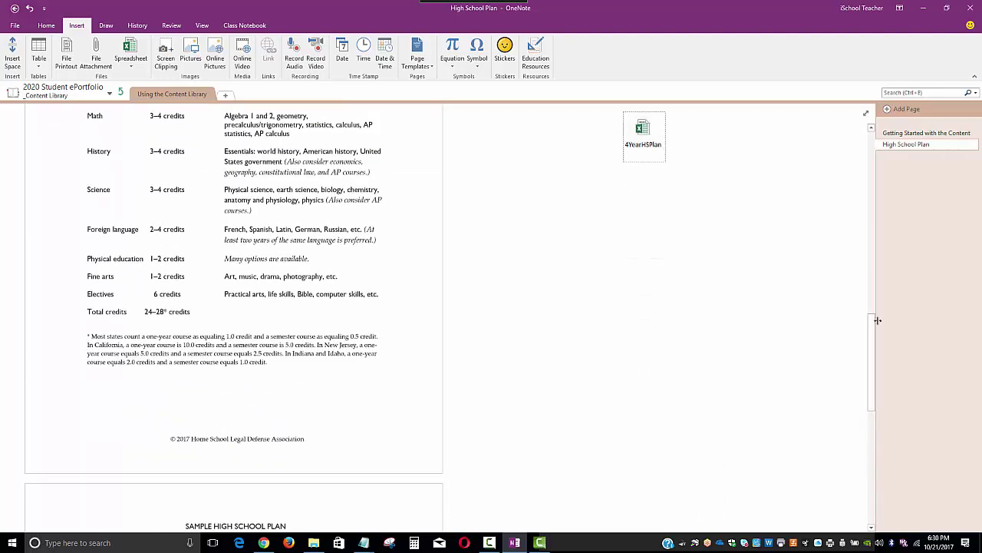
pyautogui.scroll(-5, 874, 323)
pyautogui.scroll(2, 867, 281)
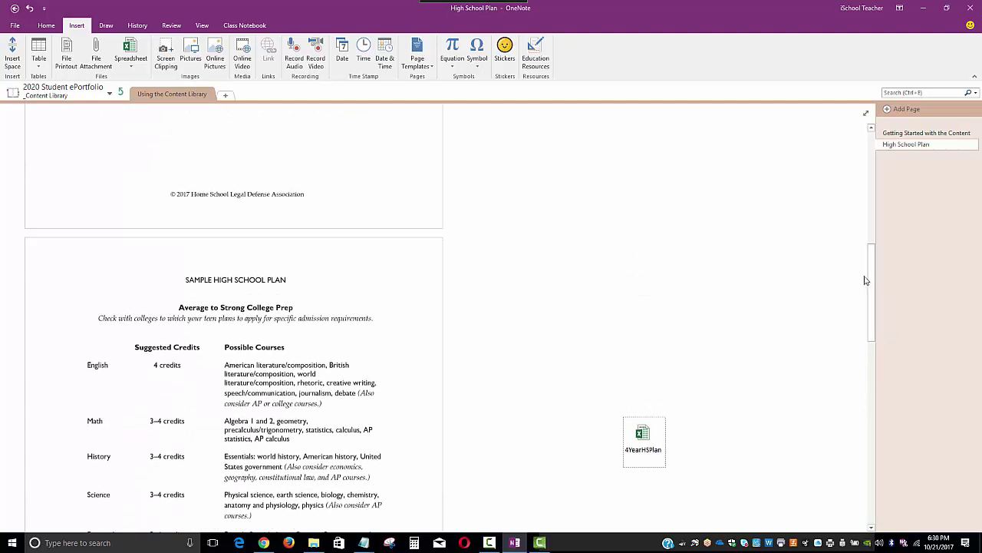
pyautogui.moveTo(648, 435); pyautogui.dragTo(647, 154)
pyautogui.scroll(4, 870, 284)
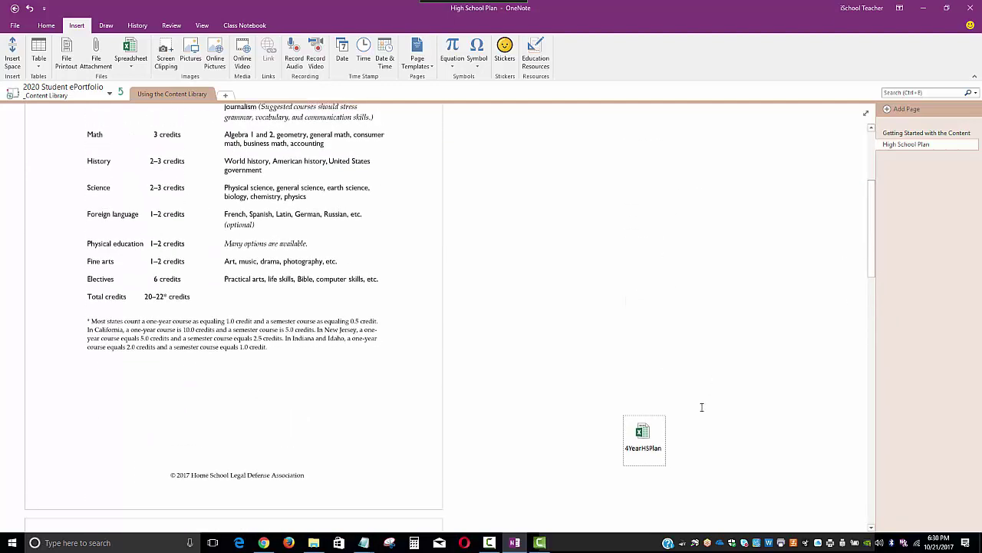
pyautogui.moveTo(643, 436); pyautogui.dragTo(631, 184)
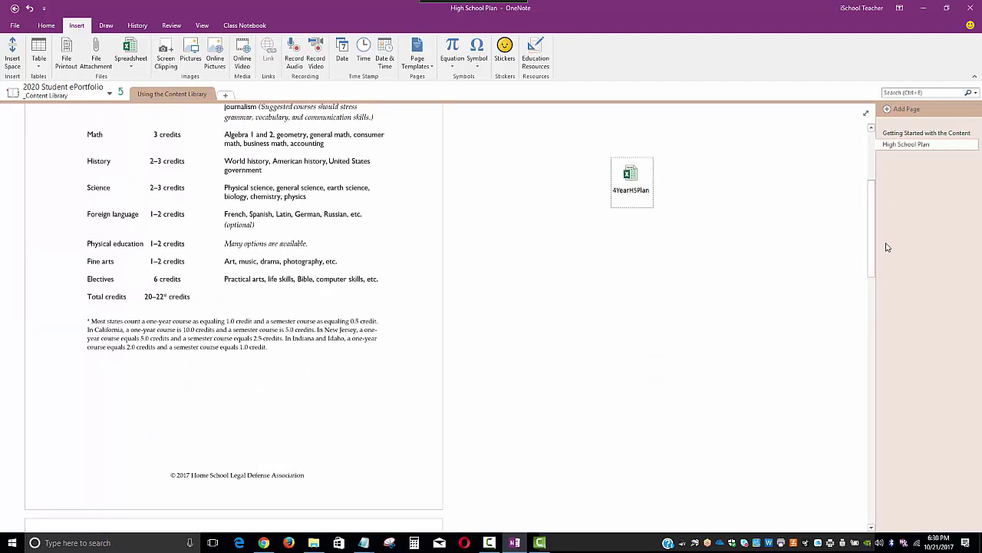
pyautogui.scroll(3, 867, 245)
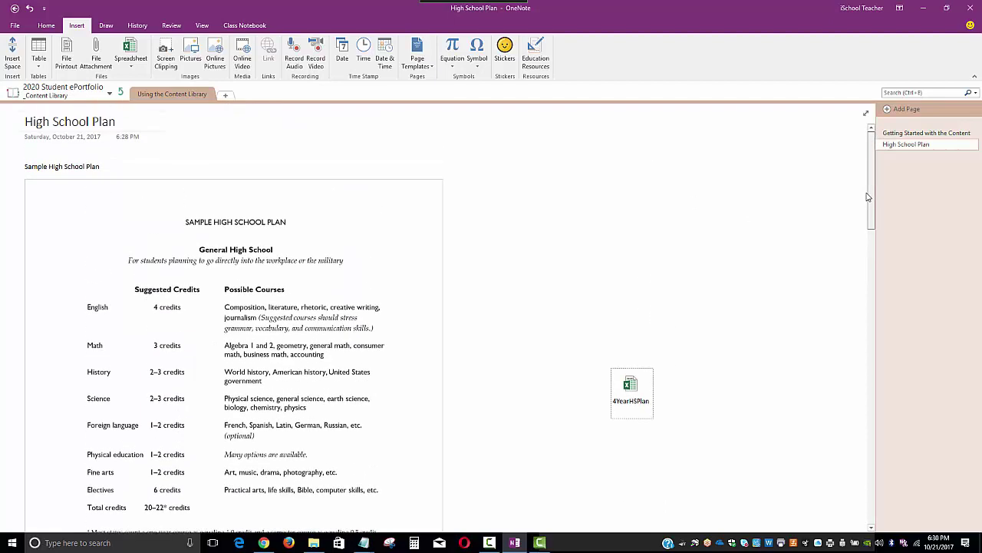
pyautogui.moveTo(632, 386); pyautogui.dragTo(635, 242)
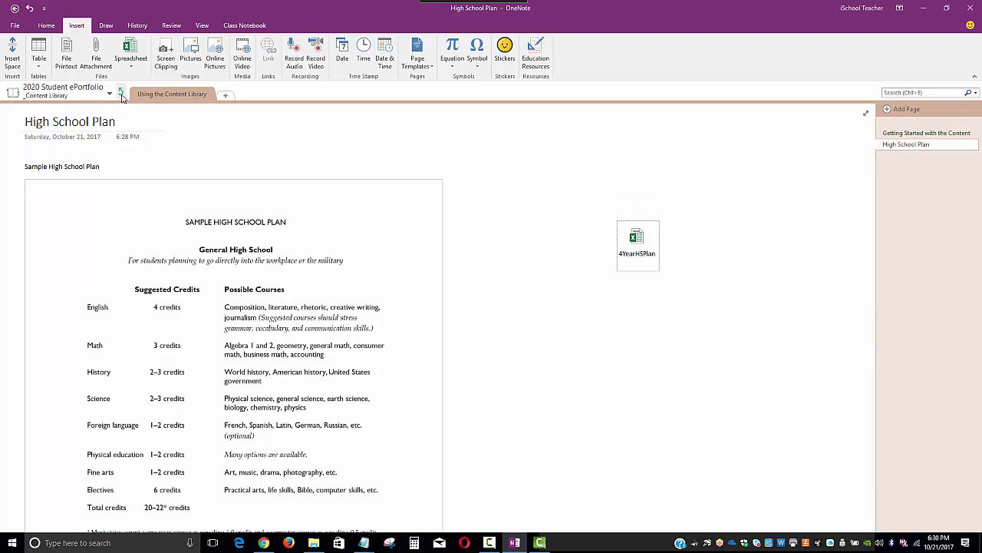
# Step: View the High School Plan section in the second student's section group and go back to the _Content Library
pyautogui.click(120, 94)
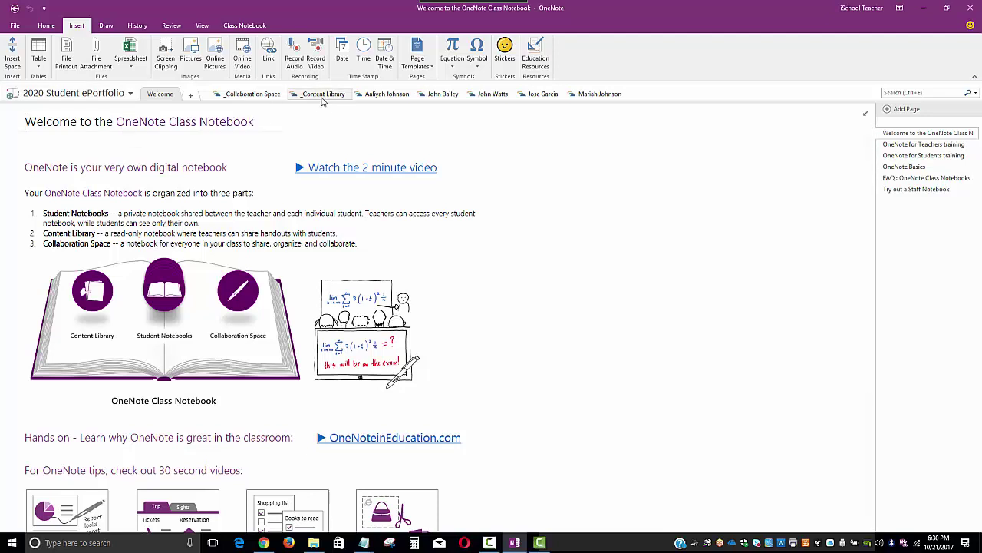
pyautogui.click(442, 95)
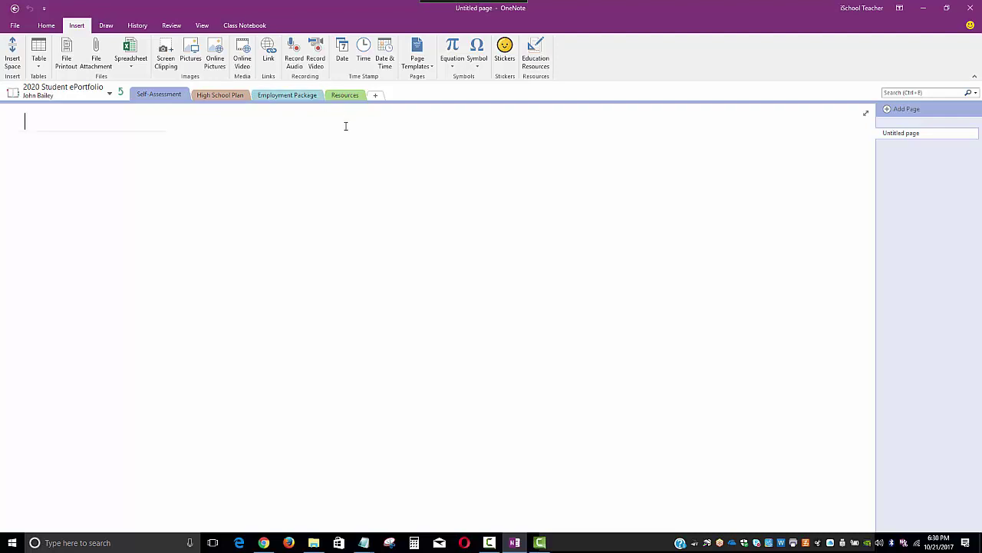
pyautogui.click(216, 98)
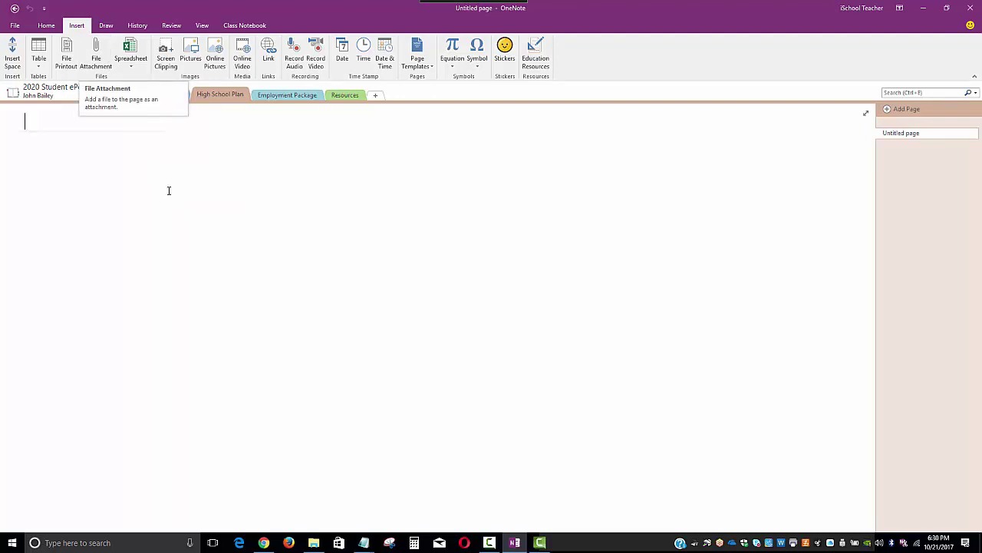
pyautogui.click(120, 93)
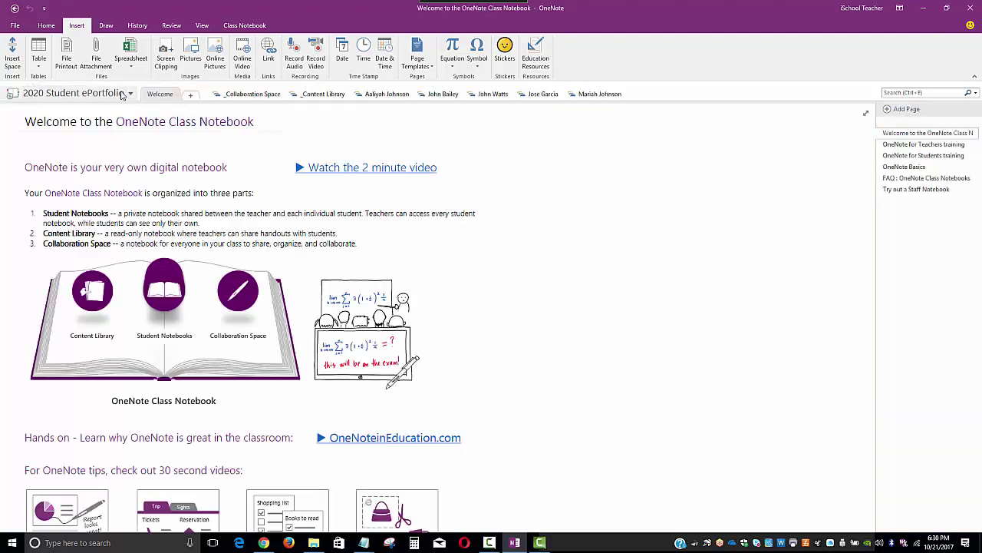
pyautogui.click(322, 95)
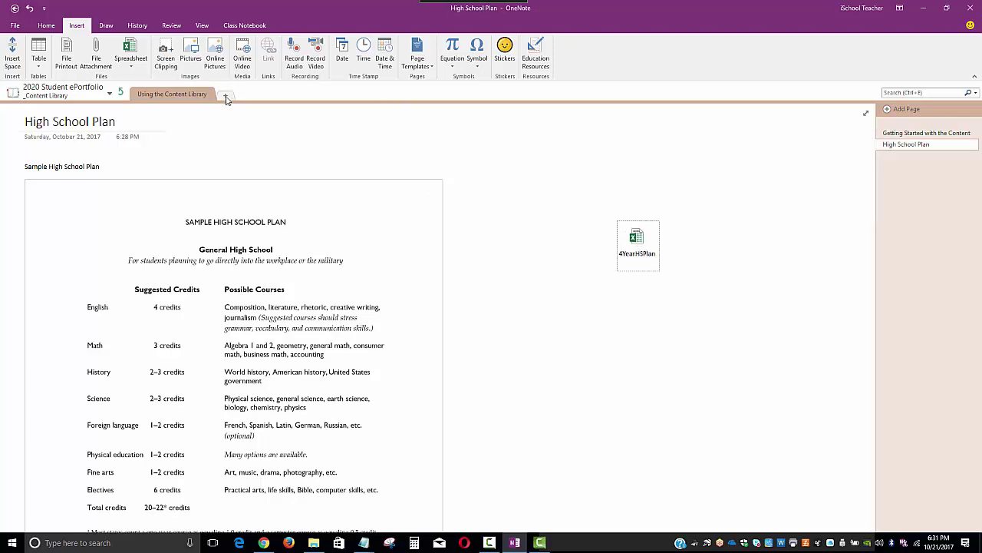
# Step: Paste the copied 4YearHSPlan attachment onto the untitled page of the second student's High School Plan section
pyautogui.click(120, 91)
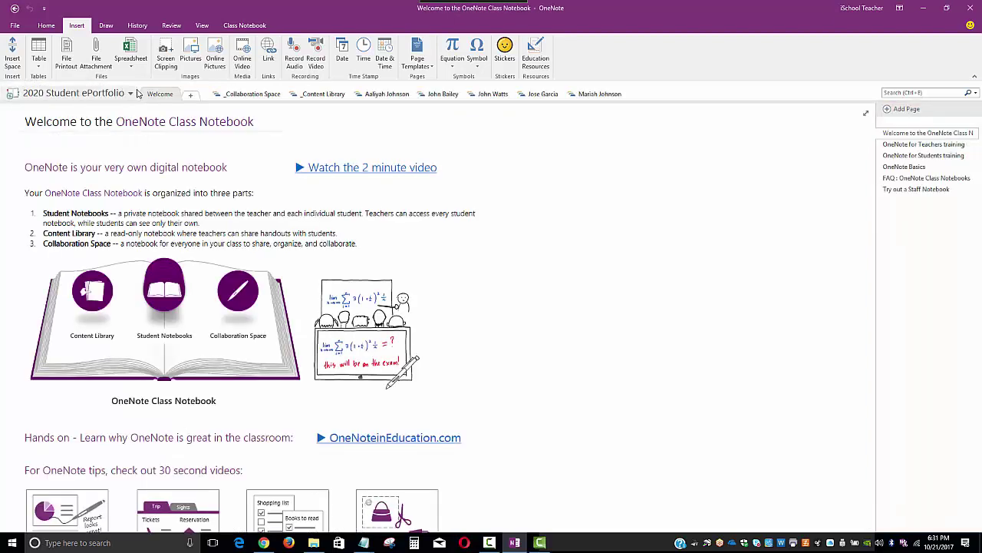
pyautogui.click(442, 94)
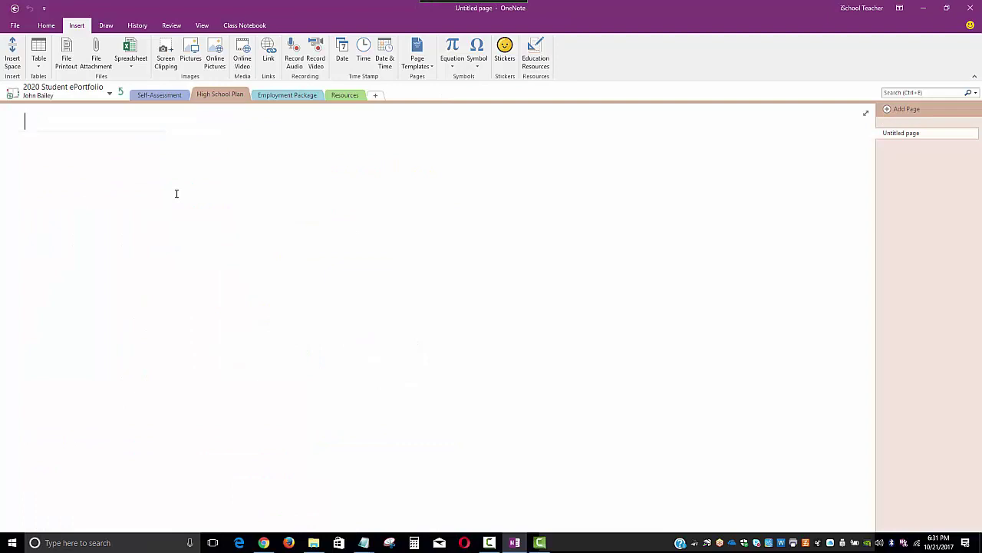
pyautogui.hotkey('ctrl', 'v')
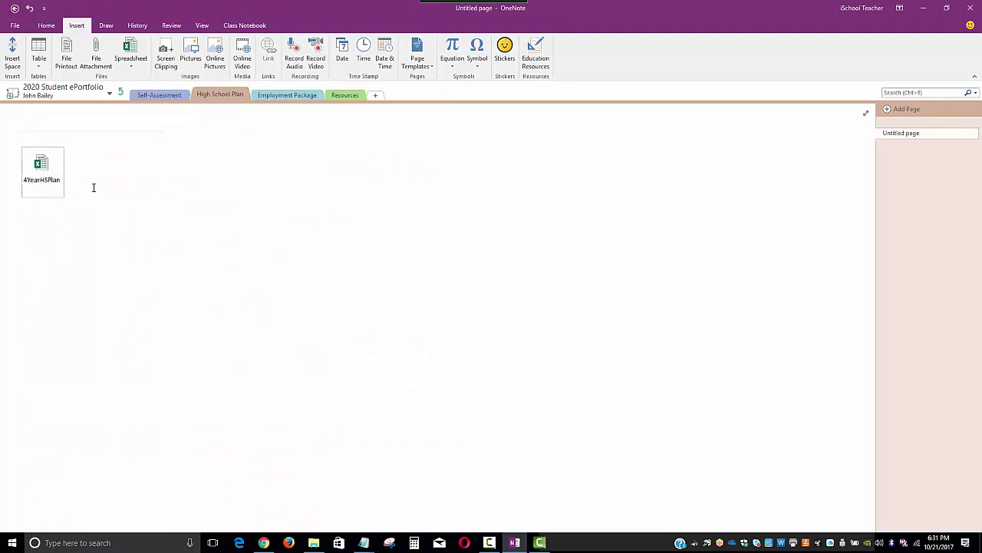
# Step: Open the pasted 4YearHSPlan attachment in Excel and enter 3 required credits for Math, with Algebra 1 at 3 credits under Grade 9
pyautogui.doubleClick(41, 170)
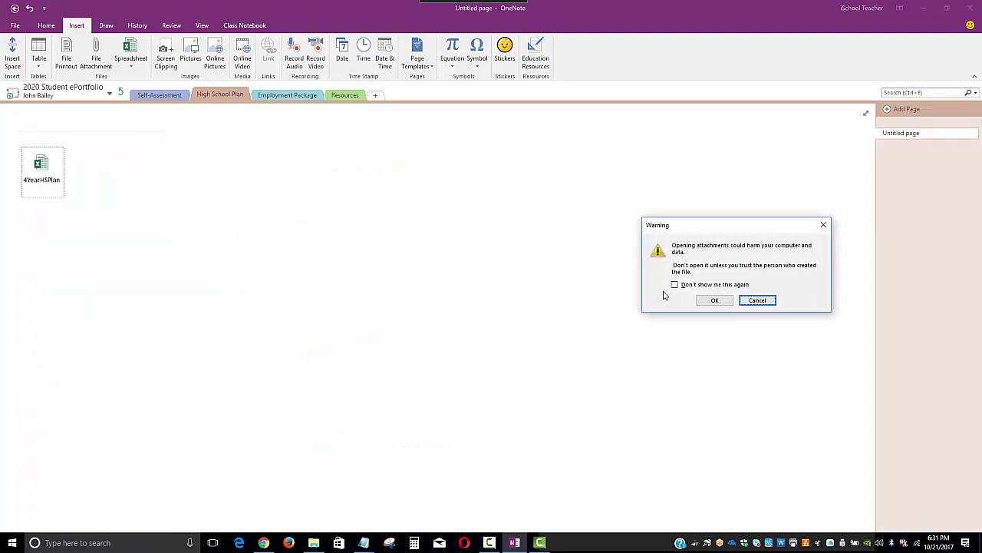
pyautogui.click(717, 301)
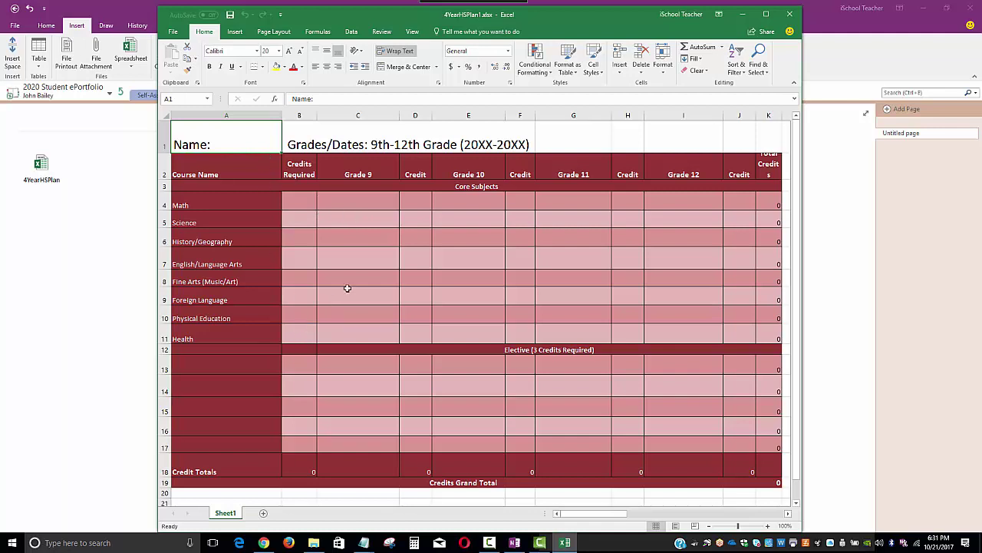
pyautogui.click(295, 200)
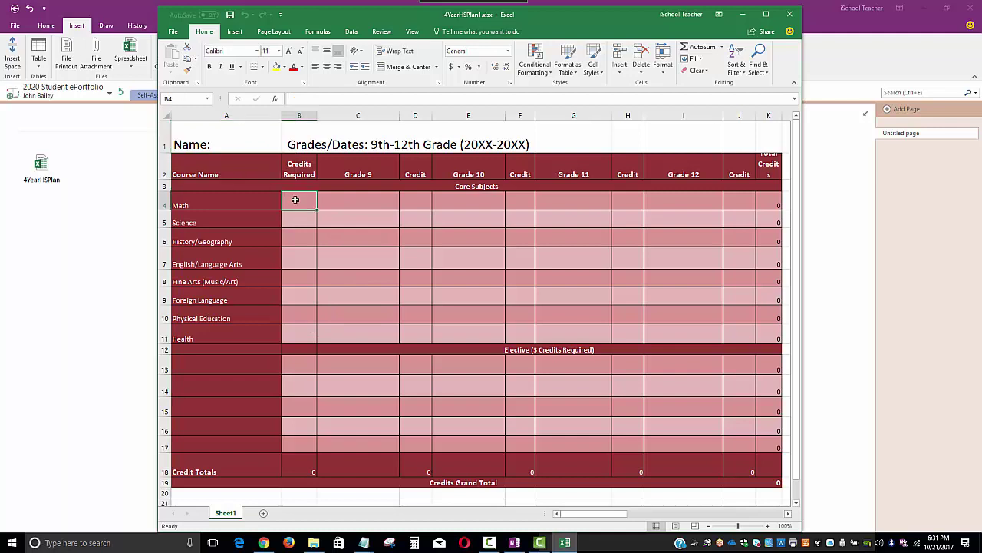
pyautogui.write('3')
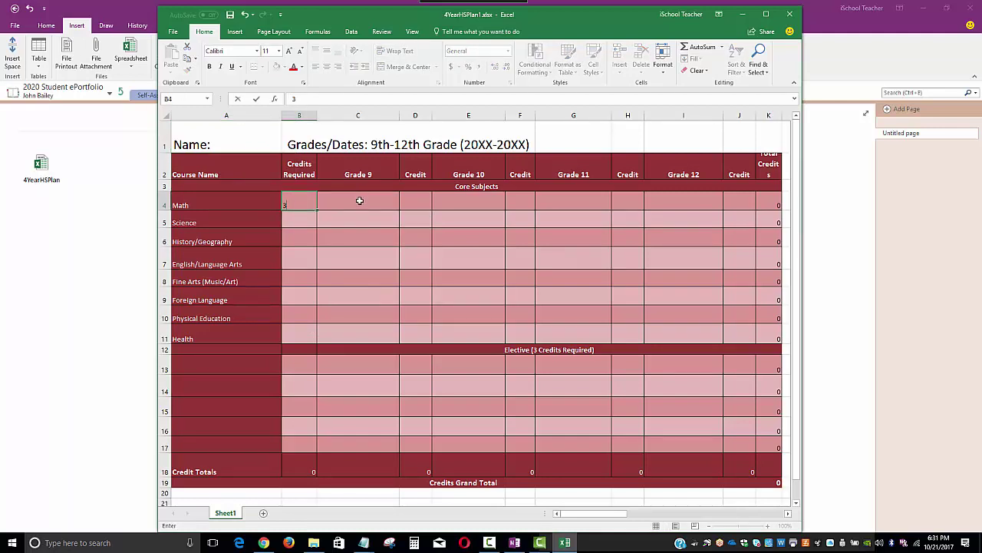
pyautogui.click(359, 200)
pyautogui.write('Al')
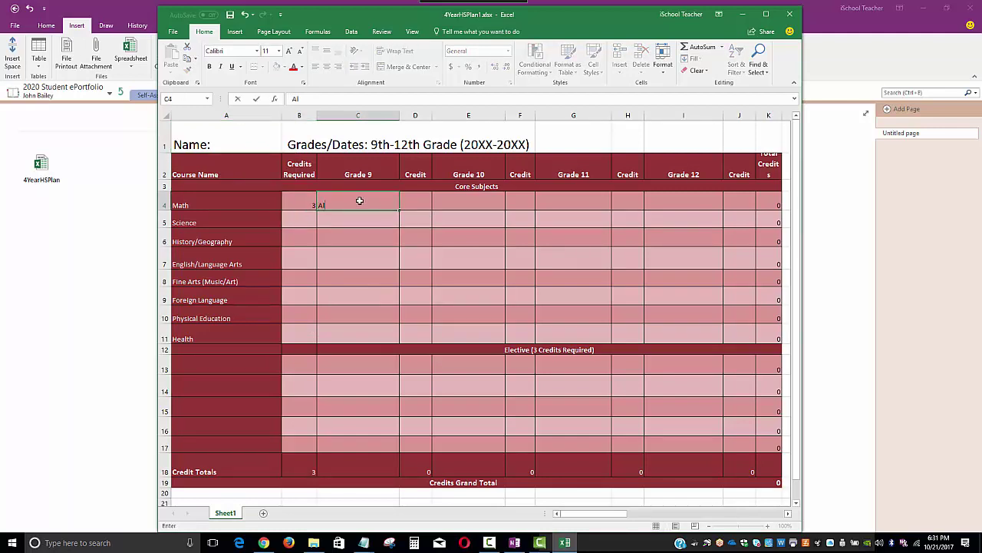
pyautogui.write('gebra 1')
pyautogui.click(419, 202)
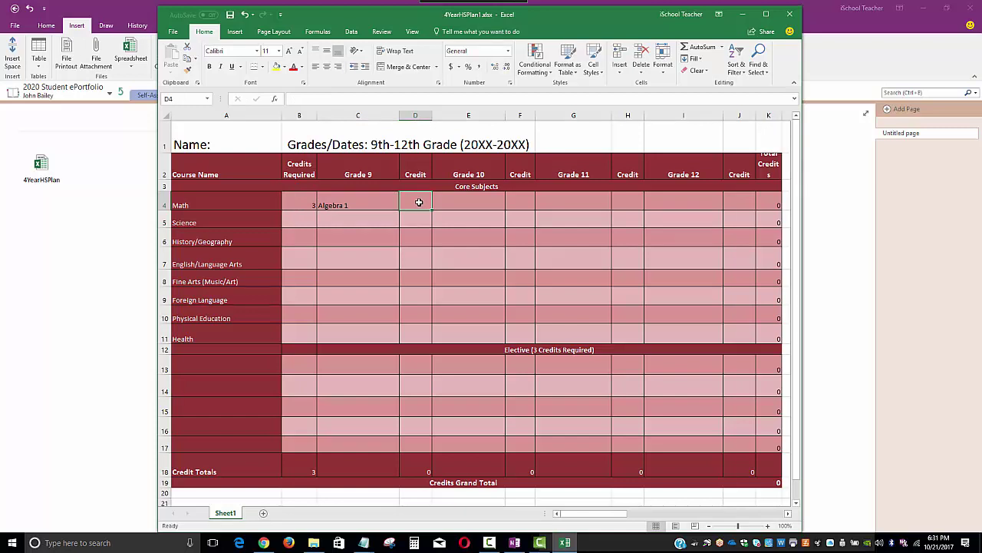
pyautogui.write('3')
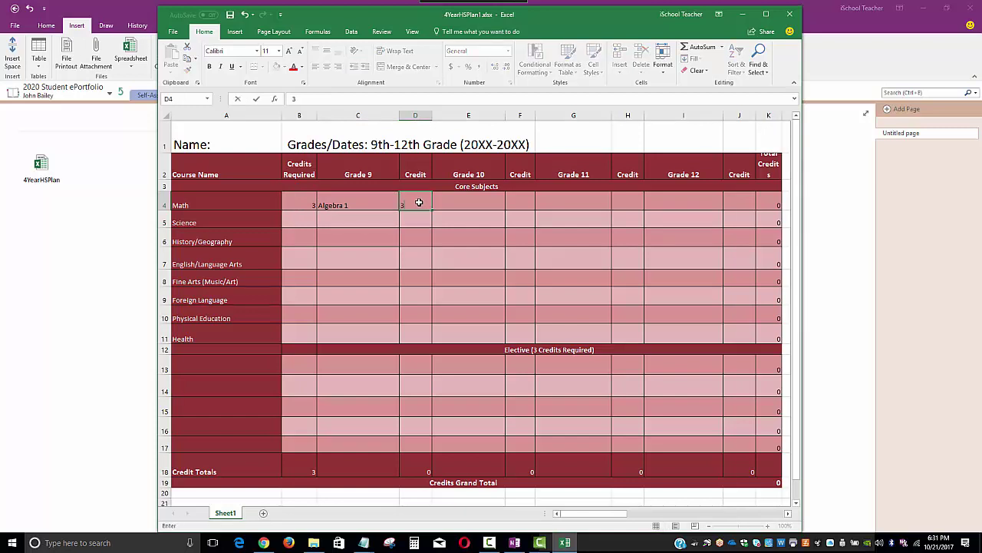
# Step: Enter Geometry as the Grade 10 math course and set the credits required for Math to 12
pyautogui.click(476, 204)
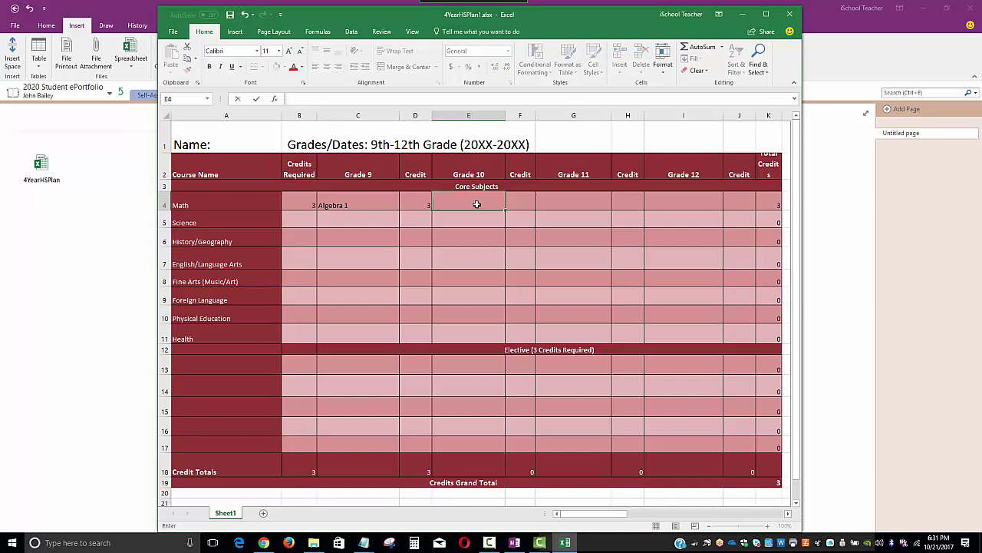
pyautogui.write('Ge')
pyautogui.write('ge')
pyautogui.press('BackSpace')
pyautogui.press('BackSpace')
pyautogui.write('ometr')
pyautogui.click(296, 209)
pyautogui.write('12')
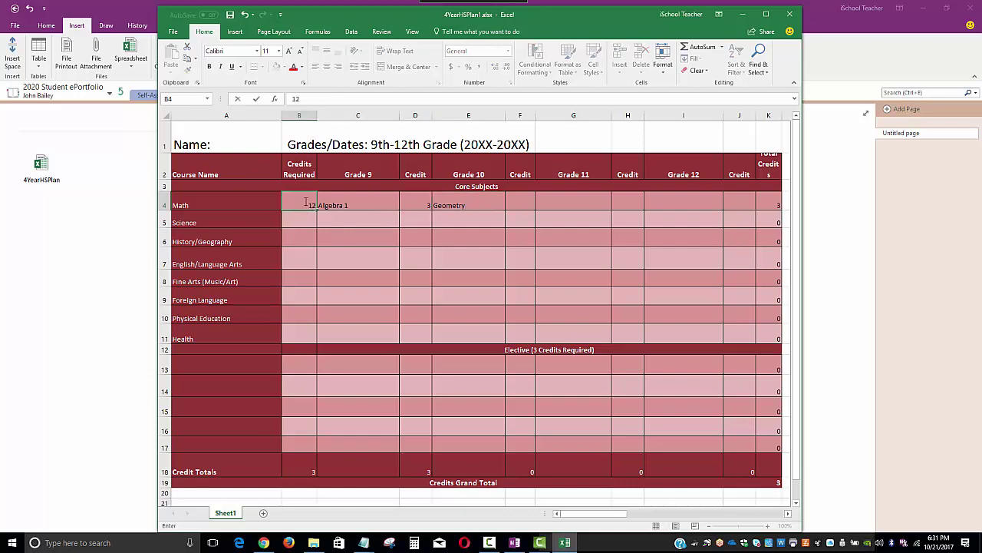
# Step: Enter 3 credits for the Grade 10 math course, then close the workbook and save its changes
pyautogui.click(518, 207)
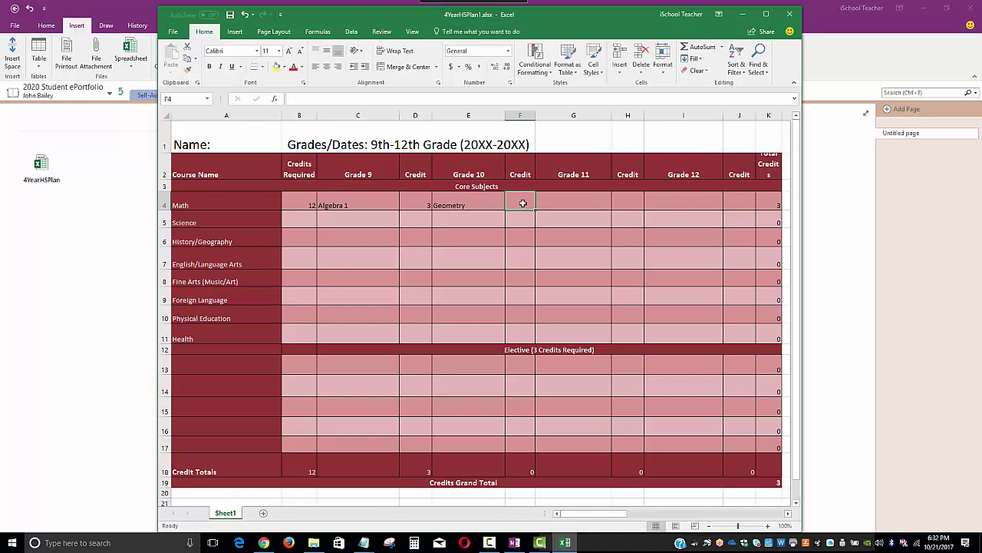
pyautogui.write('3')
pyautogui.click(557, 202)
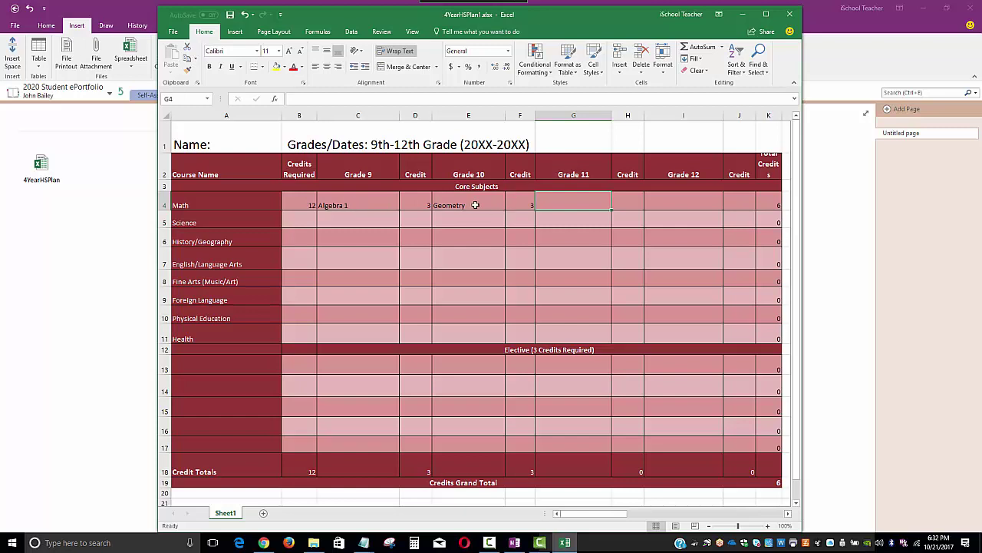
pyautogui.click(792, 14)
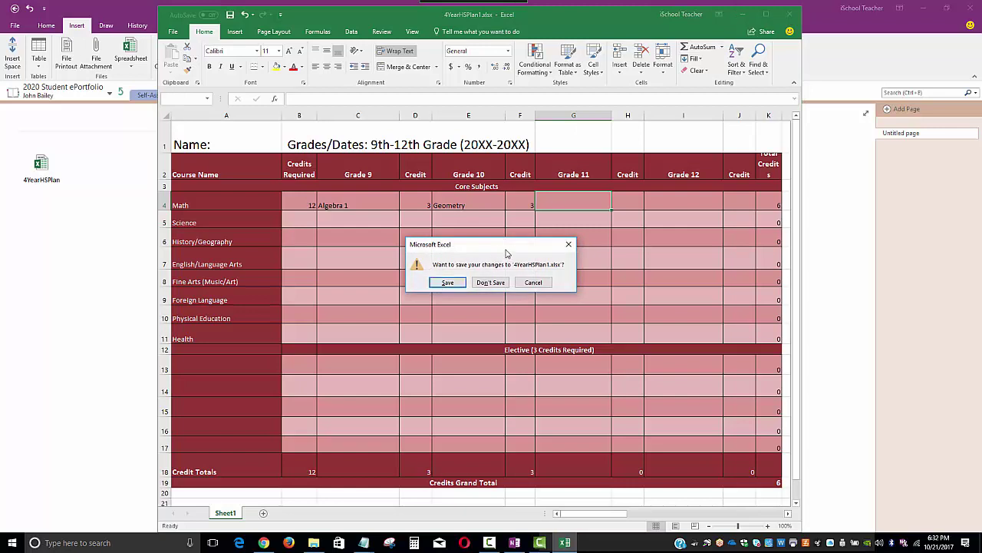
pyautogui.click(448, 284)
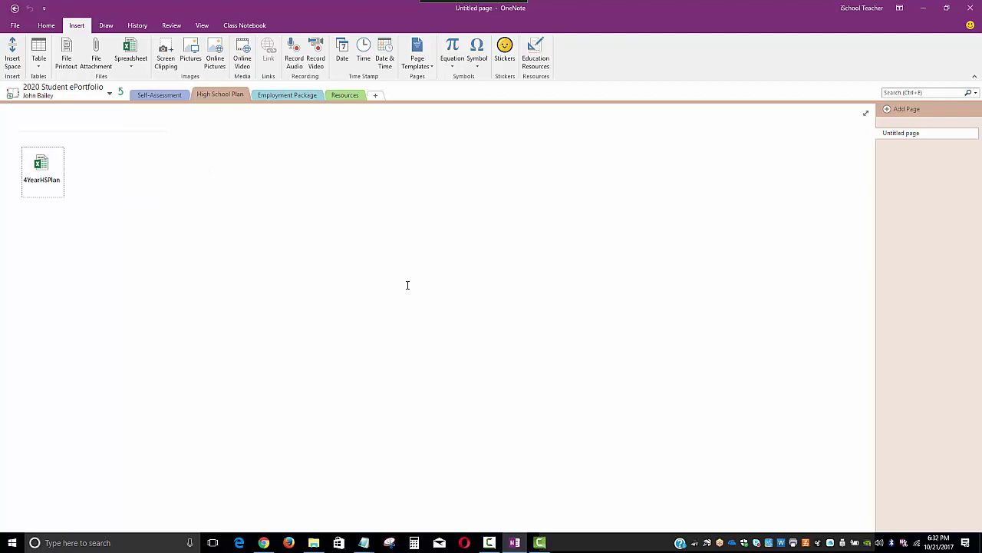
# Step: Reopen the student's 4YearHSPlan attachment to check the saved math entries, and close the workbook
pyautogui.doubleClick(40, 165)
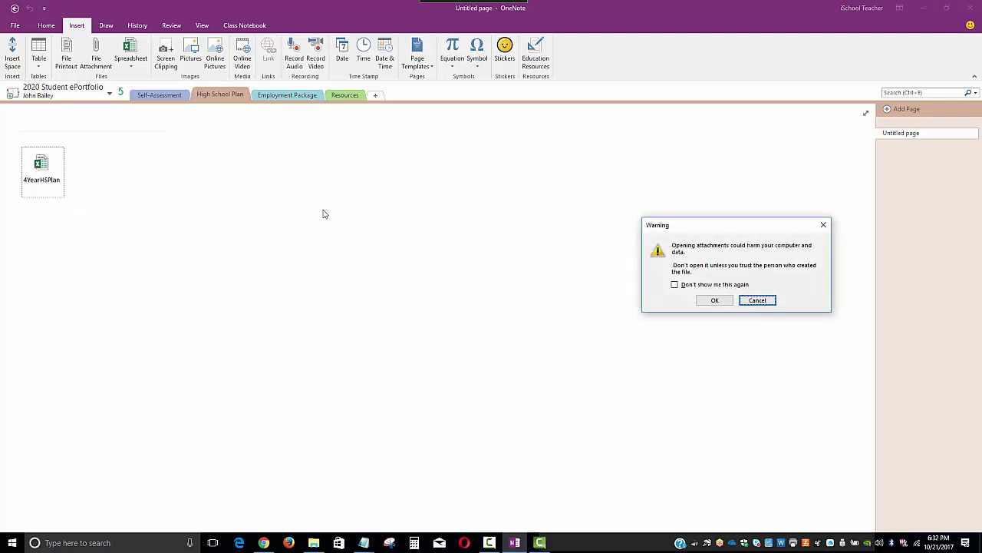
pyautogui.click(712, 300)
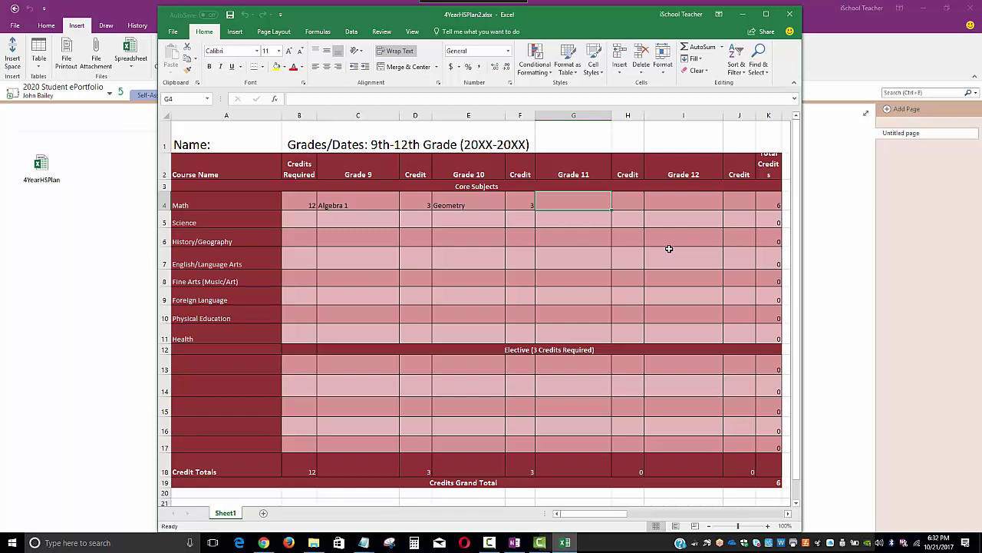
pyautogui.click(794, 17)
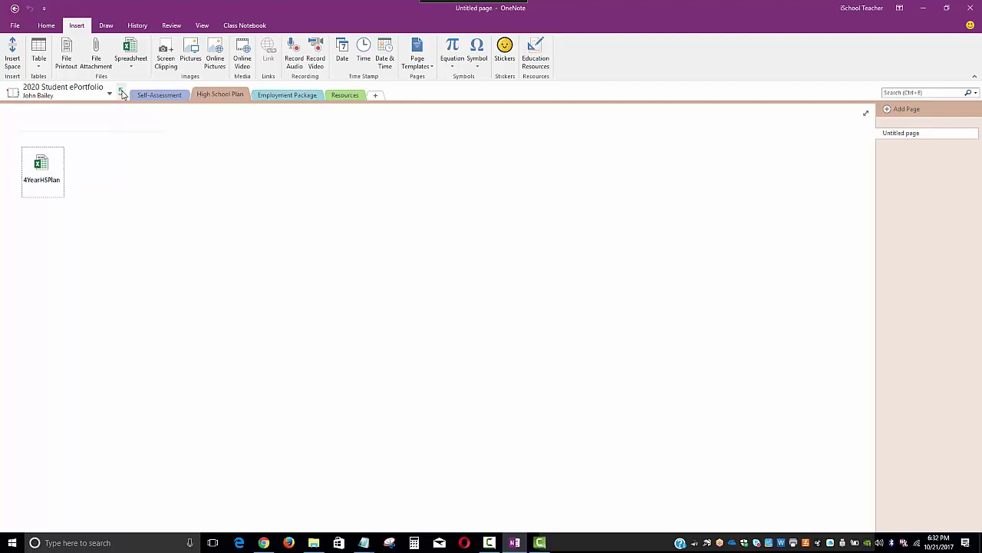
# Step: Go back to the High School Plan page in the _Content Library and review the page and section distribution options
pyautogui.click(121, 93)
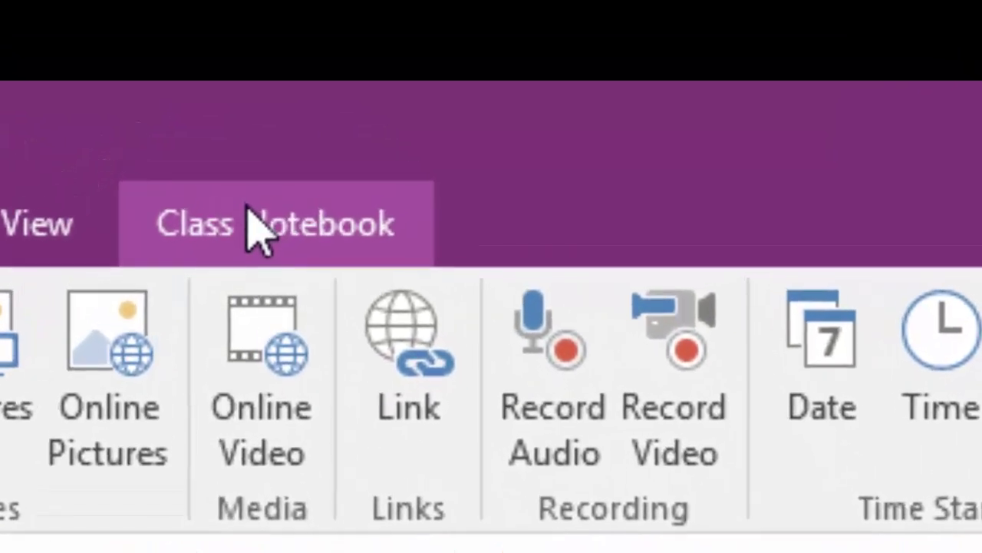
pyautogui.click(255, 224)
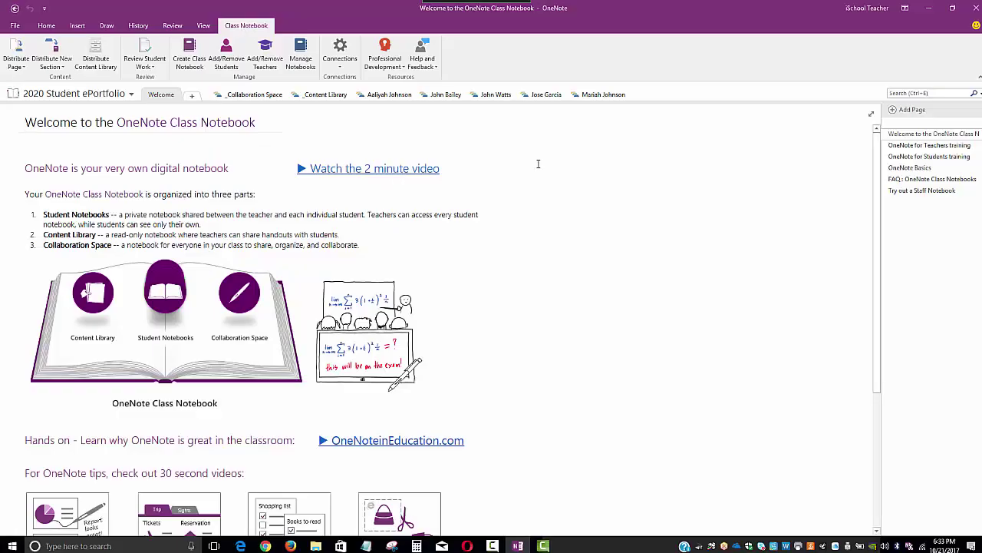
pyautogui.click(330, 96)
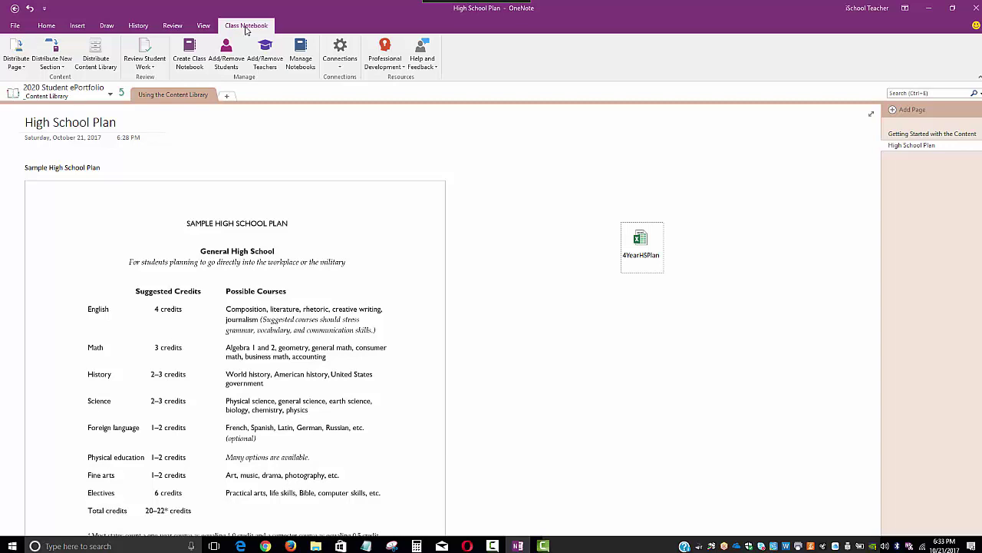
pyautogui.click(14, 66)
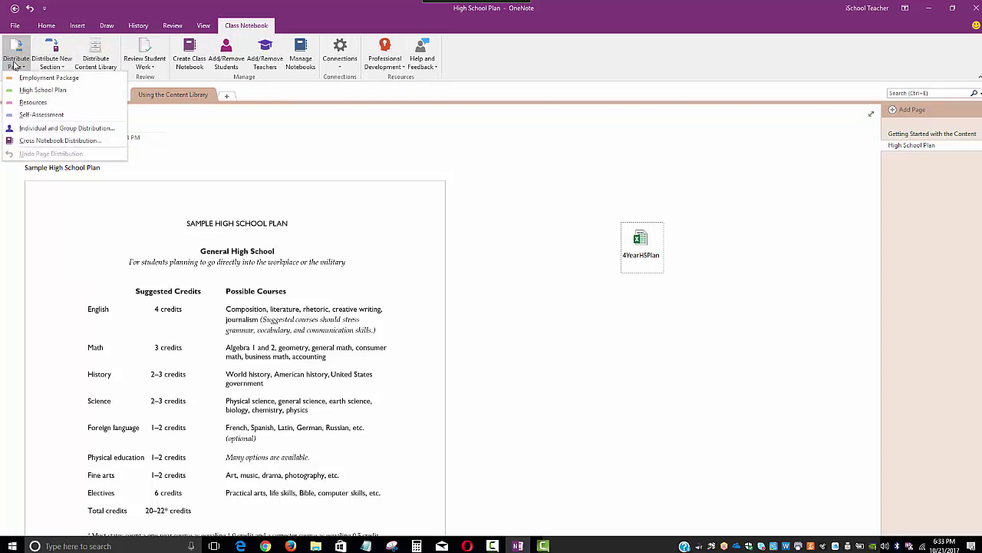
pyautogui.click(54, 66)
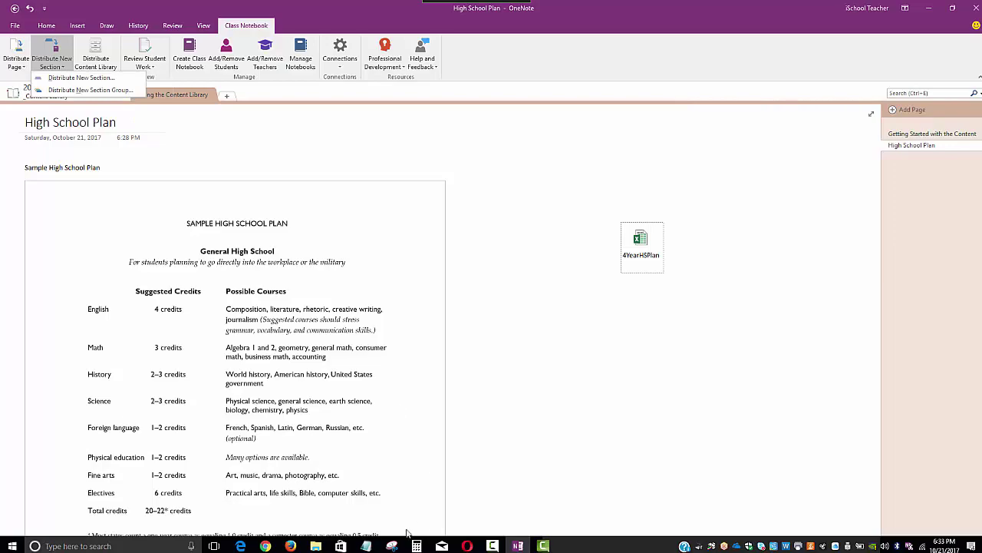
# Step: Switch to the Notepad list of portfolio tabs and copy the "Transition Plan" entry
pyautogui.click(368, 546)
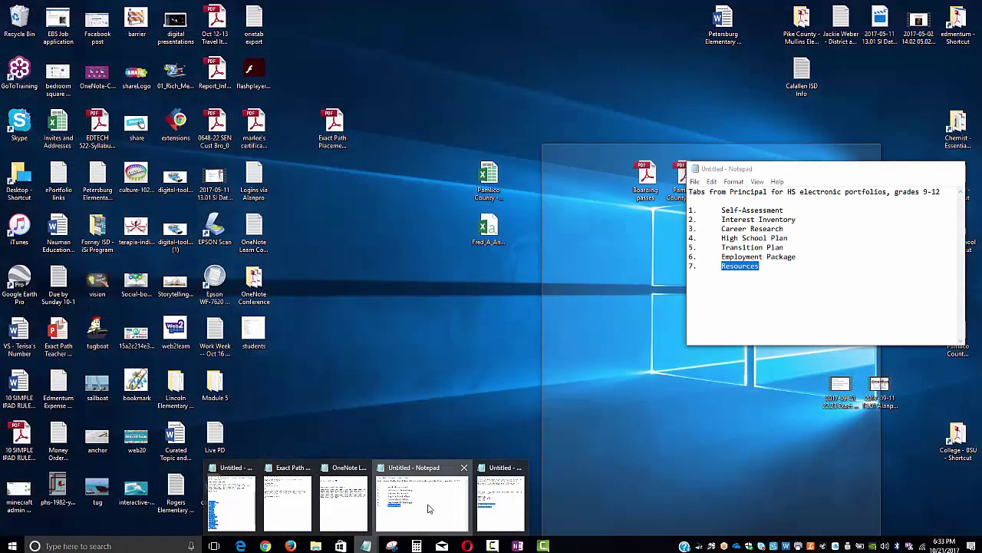
pyautogui.click(426, 500)
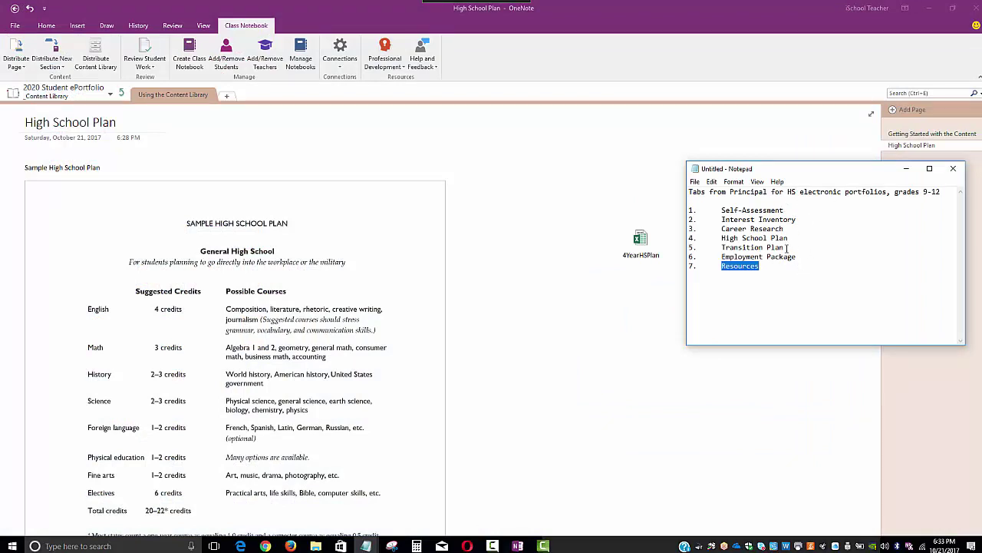
pyautogui.moveTo(785, 248); pyautogui.dragTo(722, 247)
pyautogui.hotkey('ctrl', 'c')
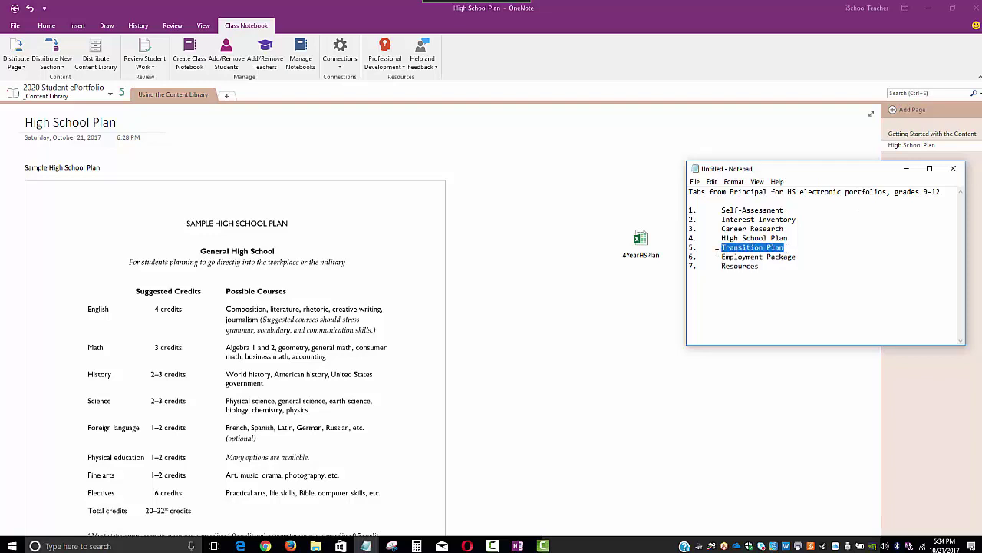
# Step: Distribute a new section named "Transition Plan" to every student in the 2020 Student ePortfolio notebook, placed directly under the student name
pyautogui.click(56, 51)
pyautogui.click(60, 65)
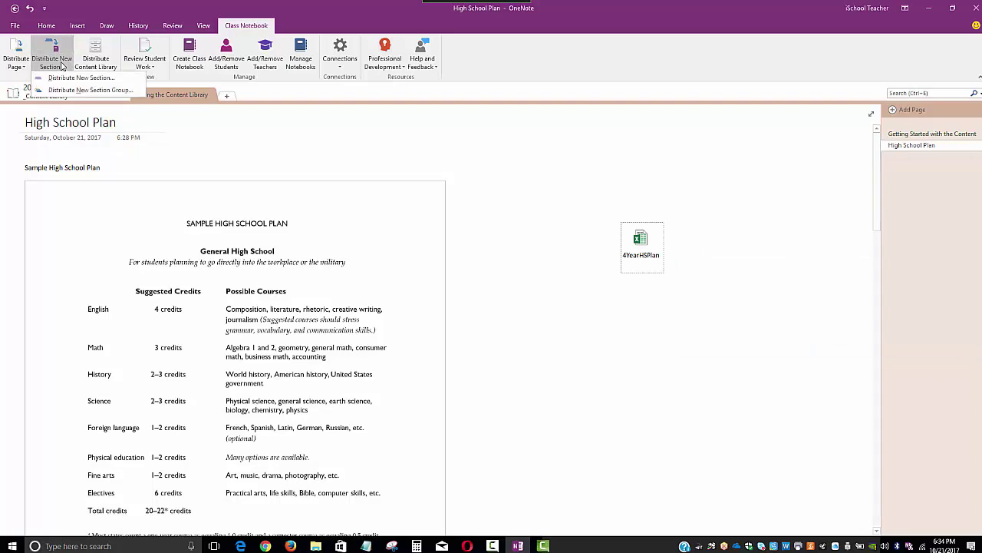
pyautogui.click(66, 79)
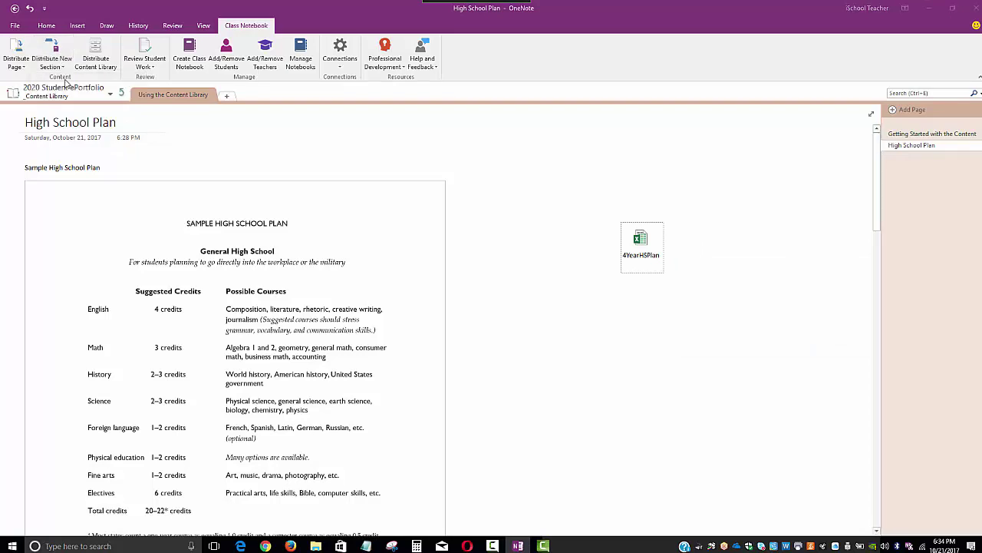
pyautogui.click(574, 294)
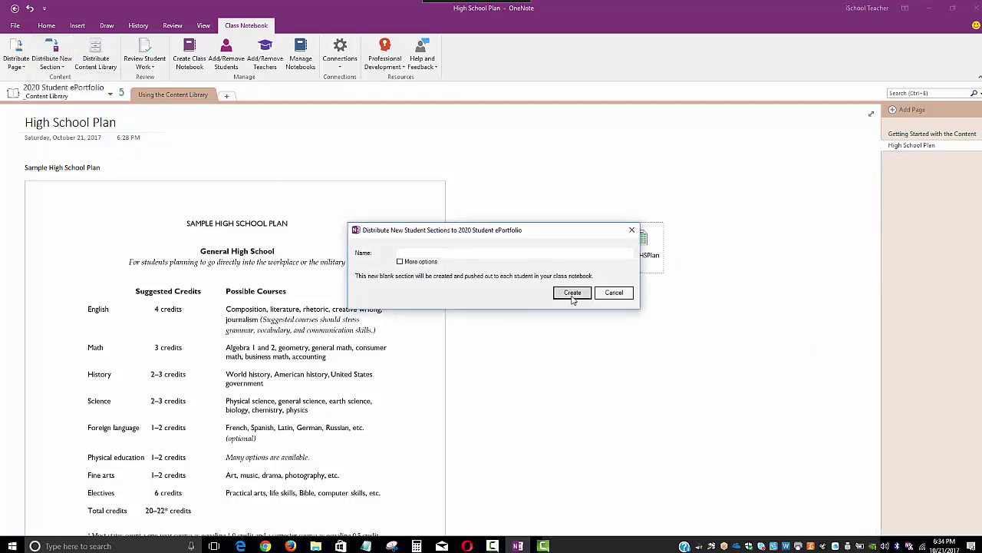
pyautogui.click(531, 311)
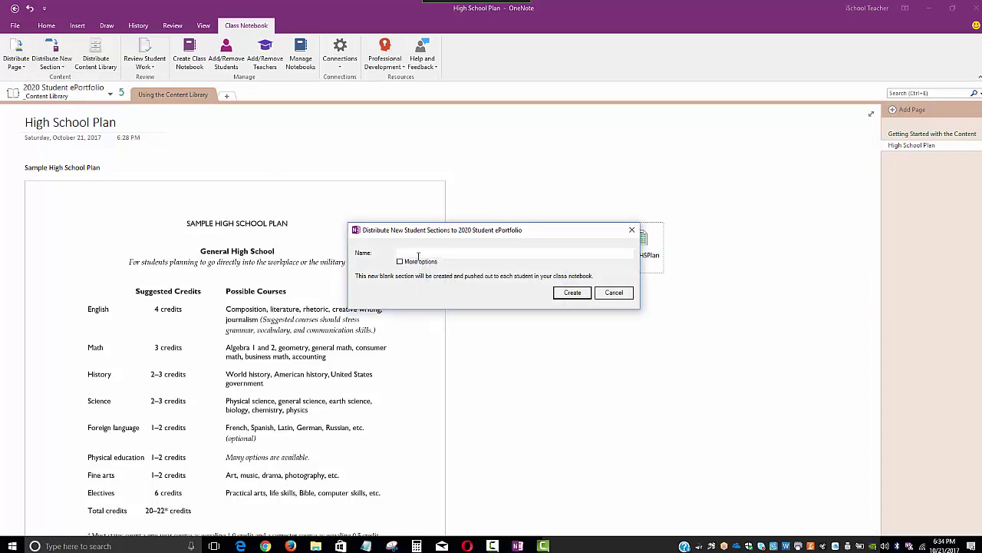
pyautogui.click(419, 263)
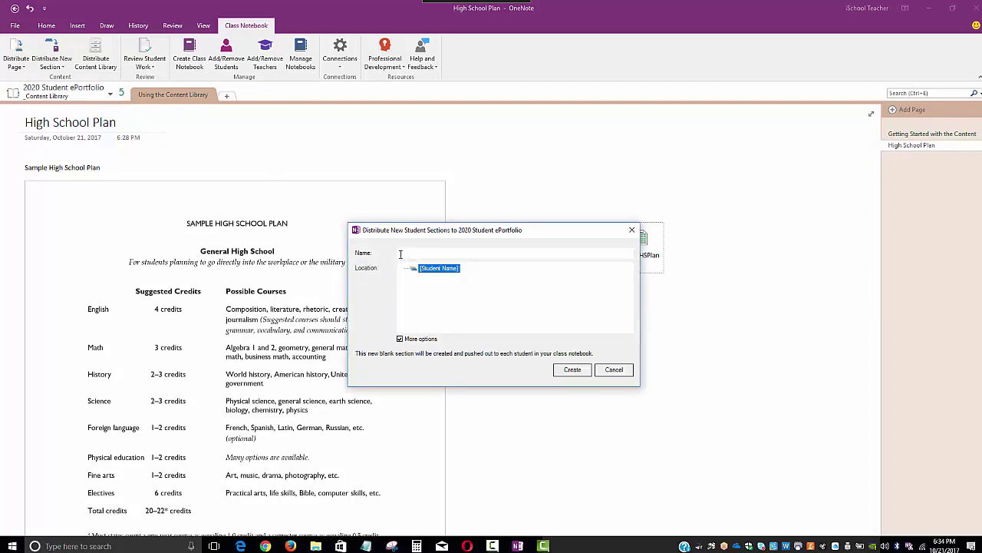
pyautogui.click(399, 254)
pyautogui.hotkey('ctrl', 'v')
pyautogui.click(571, 372)
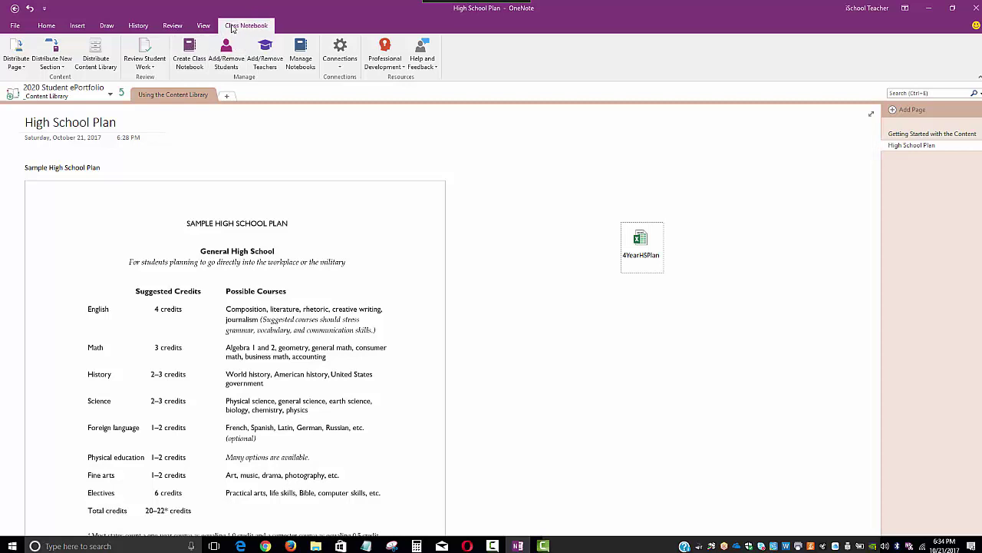
# Step: Start adding or removing students and choose the 2020 Student ePortfolio class notebook
pyautogui.click(223, 64)
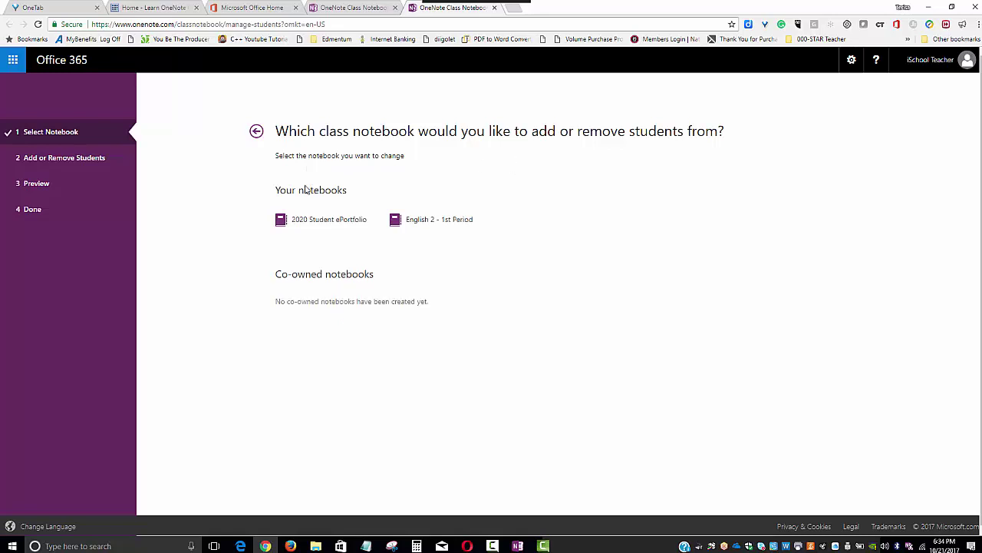
pyautogui.click(316, 225)
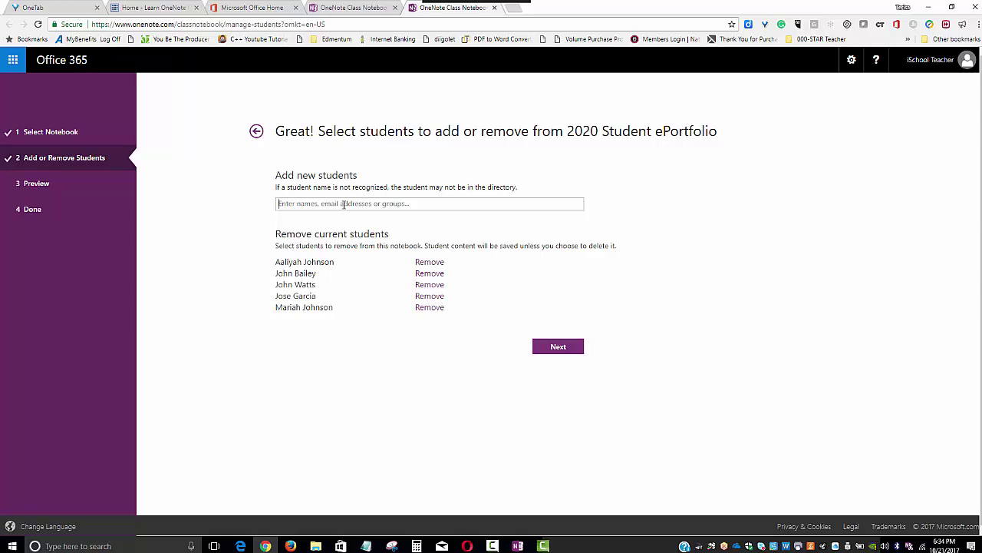
pyautogui.write('gr')
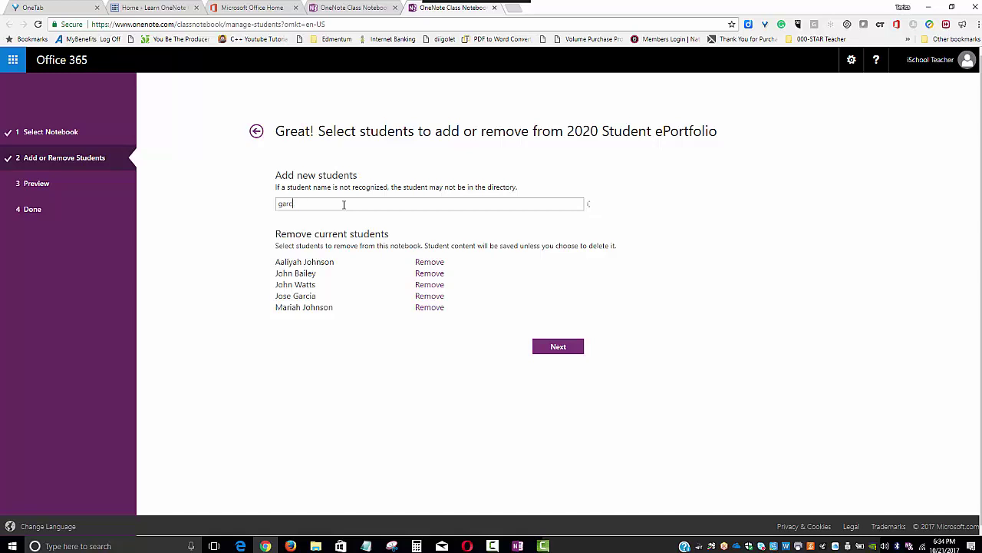
pyautogui.press('BackSpace')
pyautogui.press('BackSpace')
pyautogui.press('BackSpace')
pyautogui.press('BackSpace')
pyautogui.write('jose')
pyautogui.press('BackSpace')
pyautogui.press('BackSpace')
pyautogui.press('BackSpace')
pyautogui.press('BackSpace')
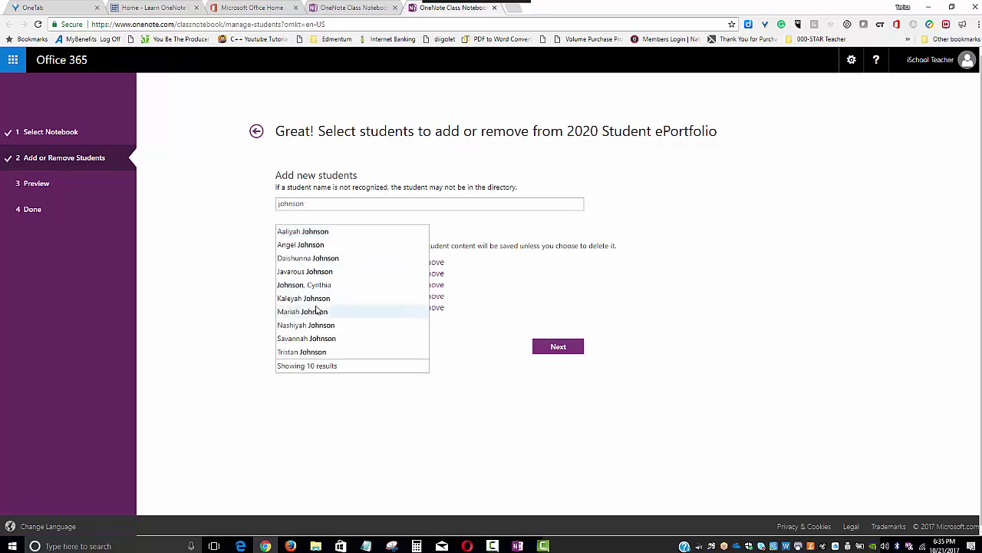
# Step: Add a student from the directory suggestions for the surname entered, and apply the update to the 2020 Student ePortfolio notebook
pyautogui.click(305, 353)
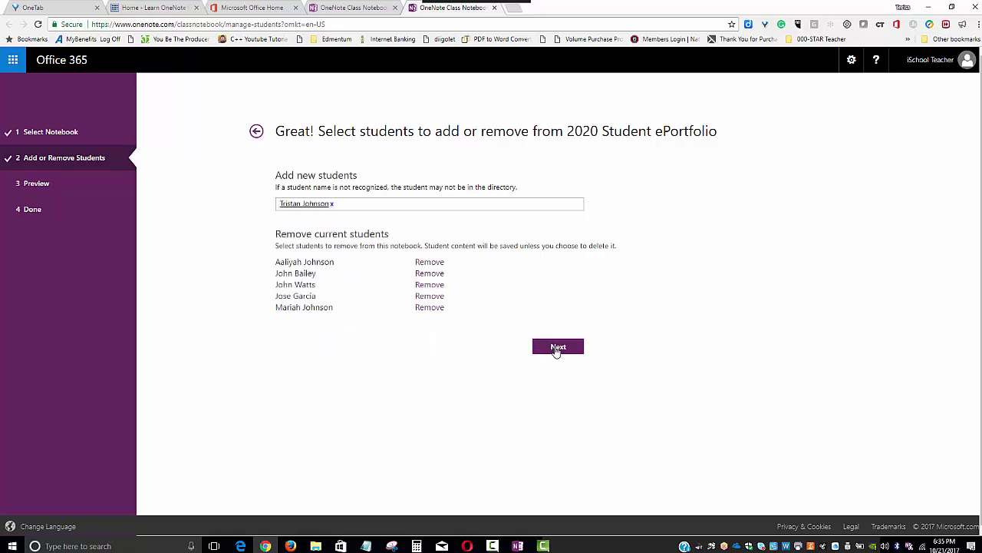
pyautogui.click(558, 349)
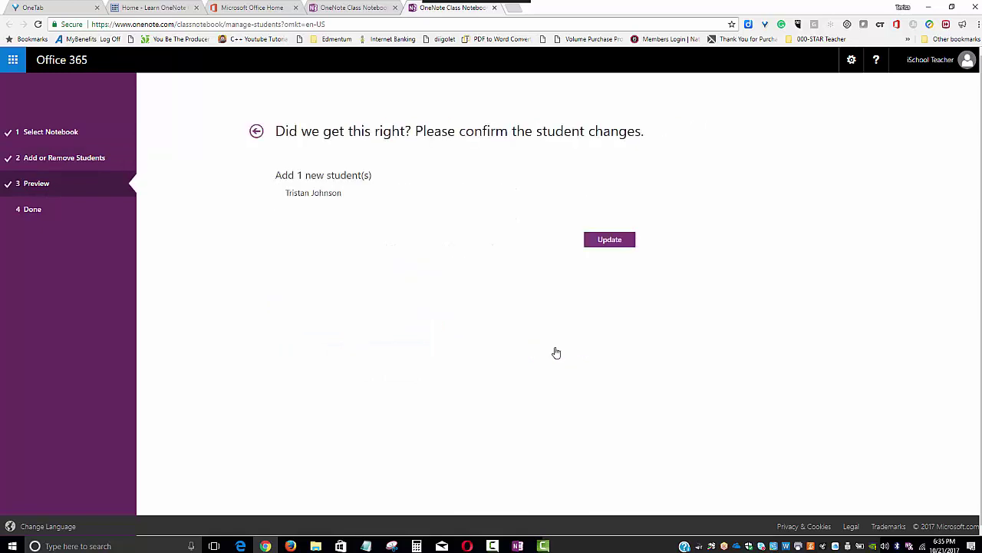
pyautogui.click(610, 240)
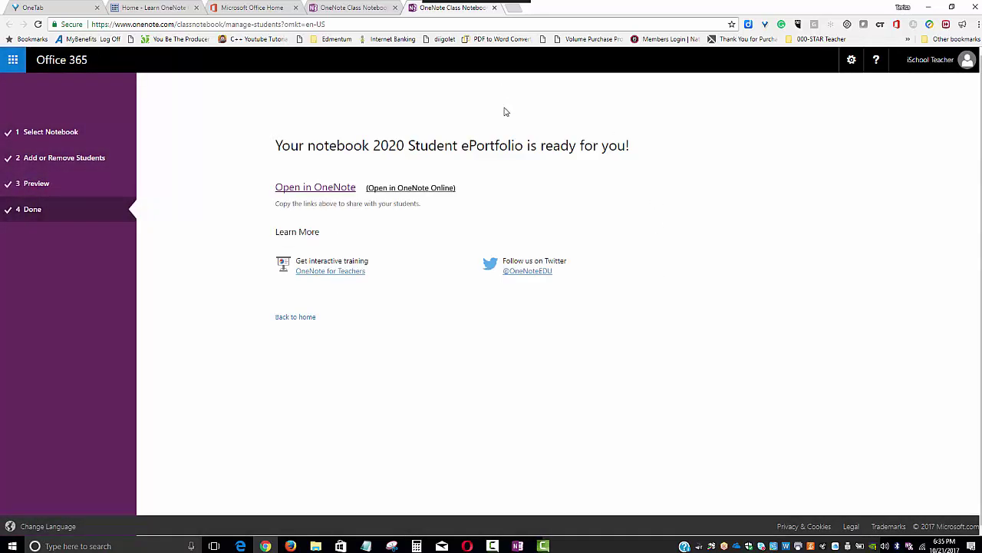
# Step: Switch back to desktop OneNote, examine the LMS and SIS choices for class notebook connections, and cancel without choosing one
pyautogui.click(519, 546)
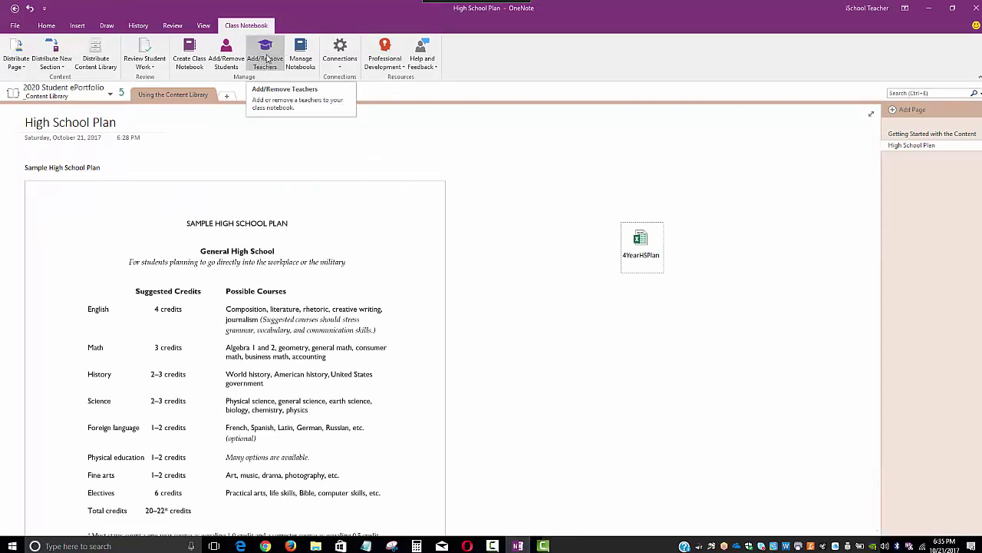
pyautogui.click(343, 60)
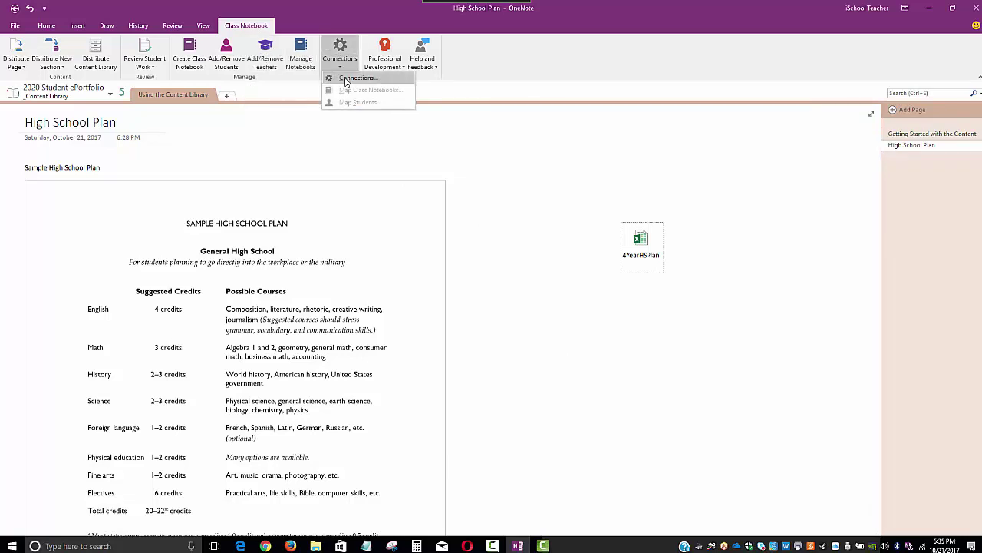
pyautogui.click(345, 79)
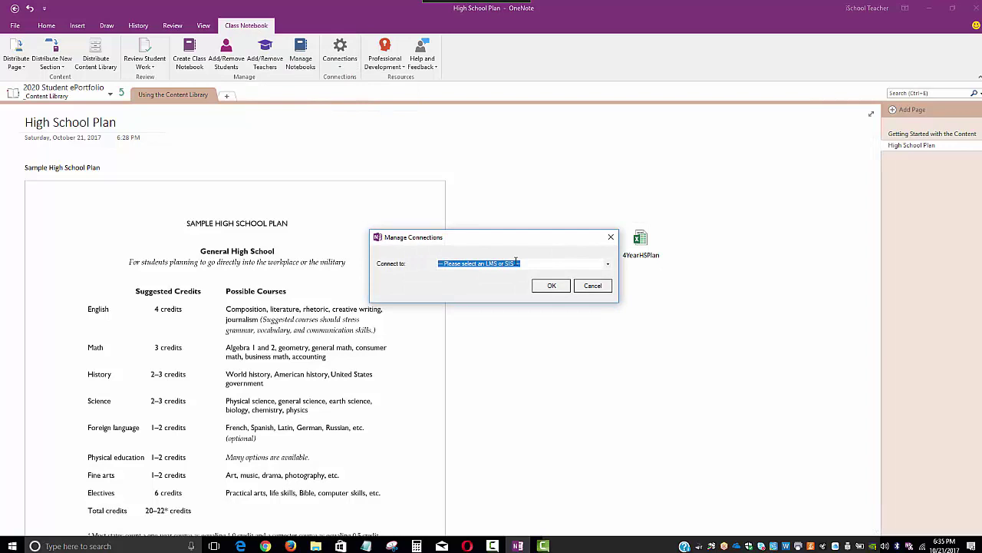
pyautogui.click(578, 263)
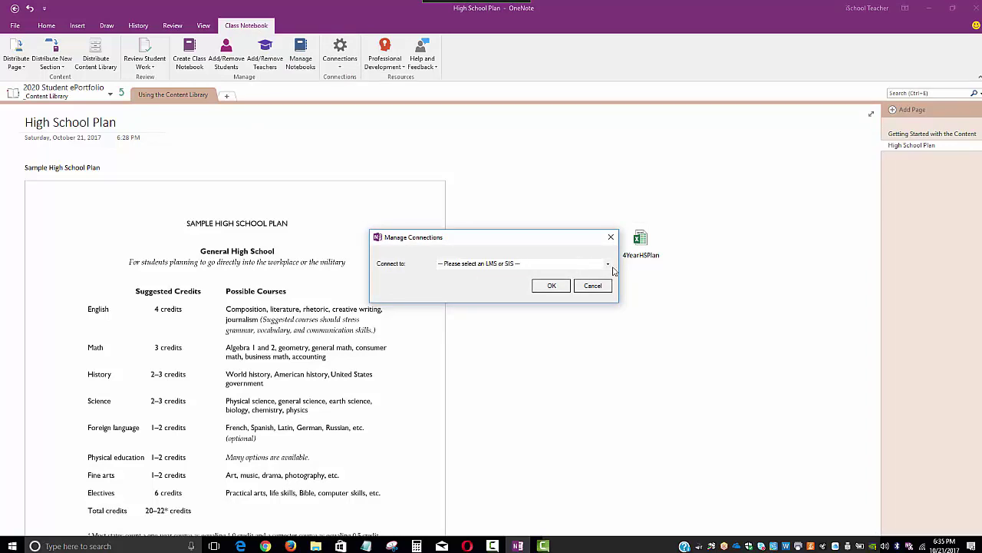
pyautogui.click(608, 264)
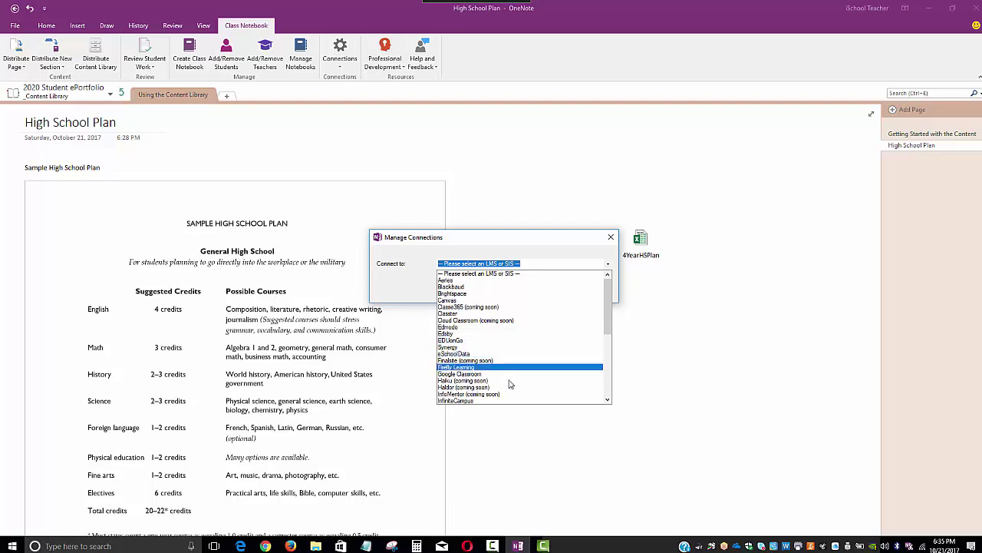
pyautogui.moveTo(611, 320); pyautogui.dragTo(614, 365)
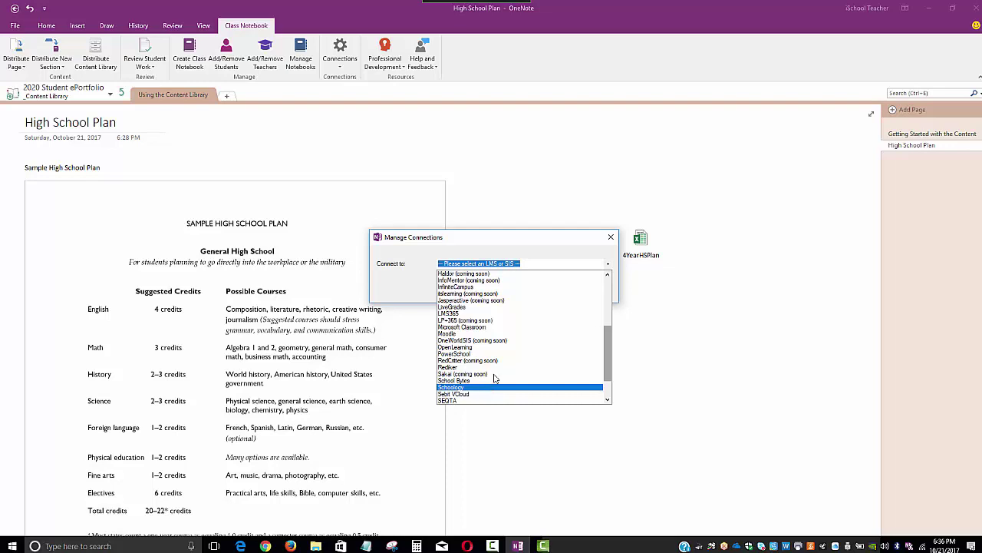
pyautogui.click(695, 296)
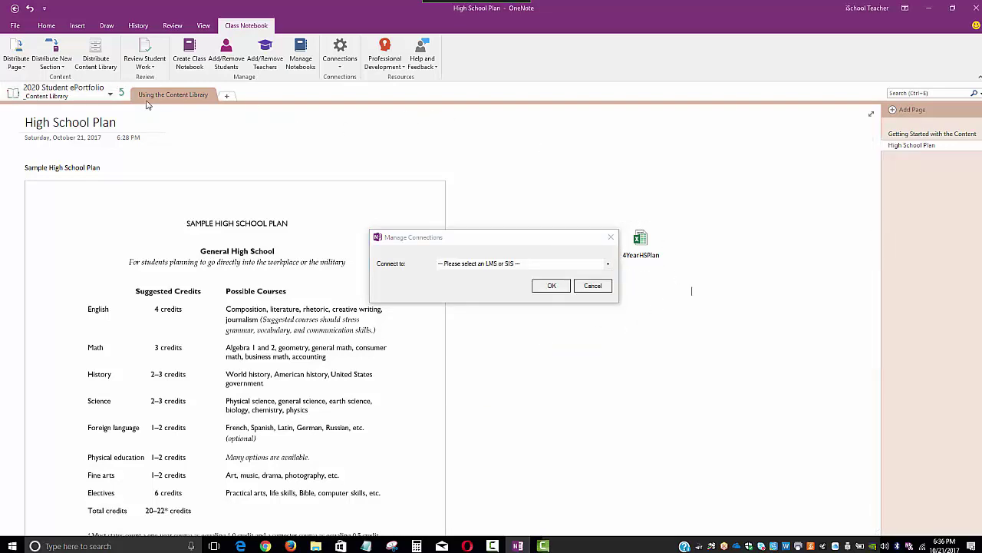
pyautogui.click(122, 92)
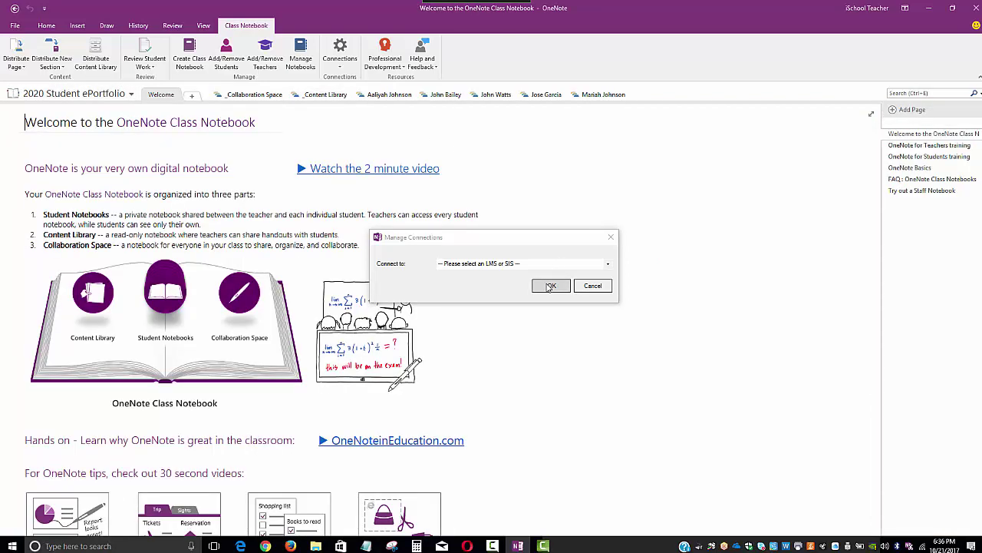
pyautogui.click(592, 286)
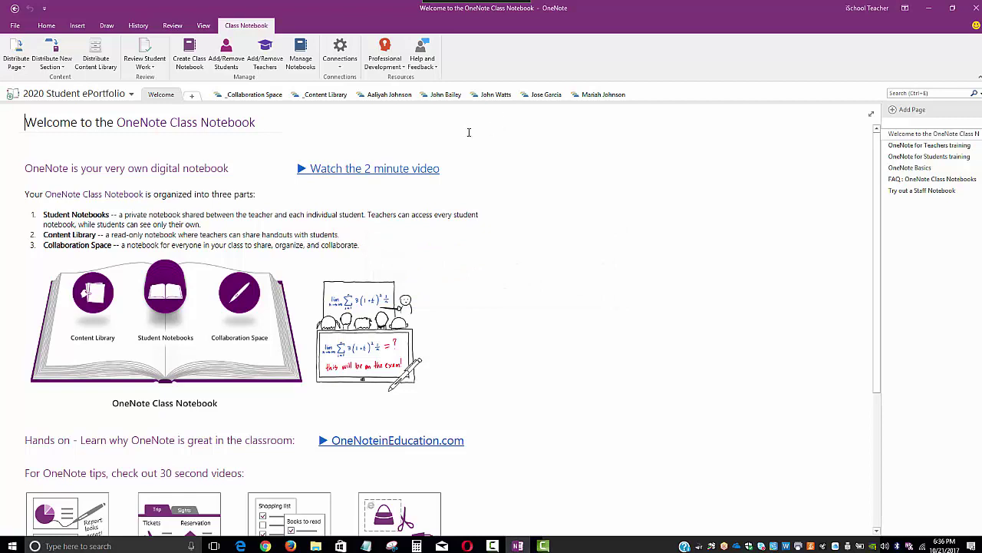
# Step: Open the second student's section group, bring up the shared notebook sync status, and sync all notebooks
pyautogui.click(452, 95)
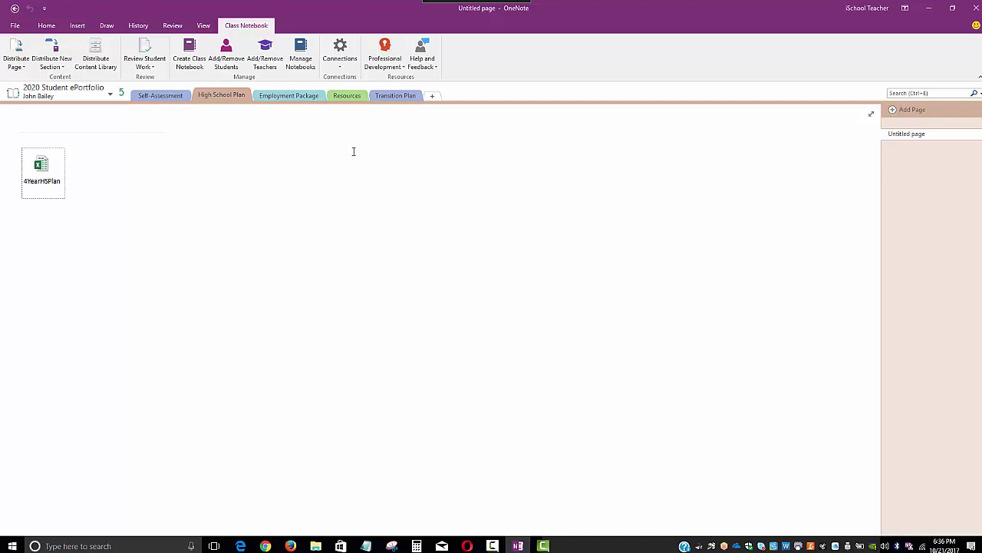
pyautogui.click(14, 27)
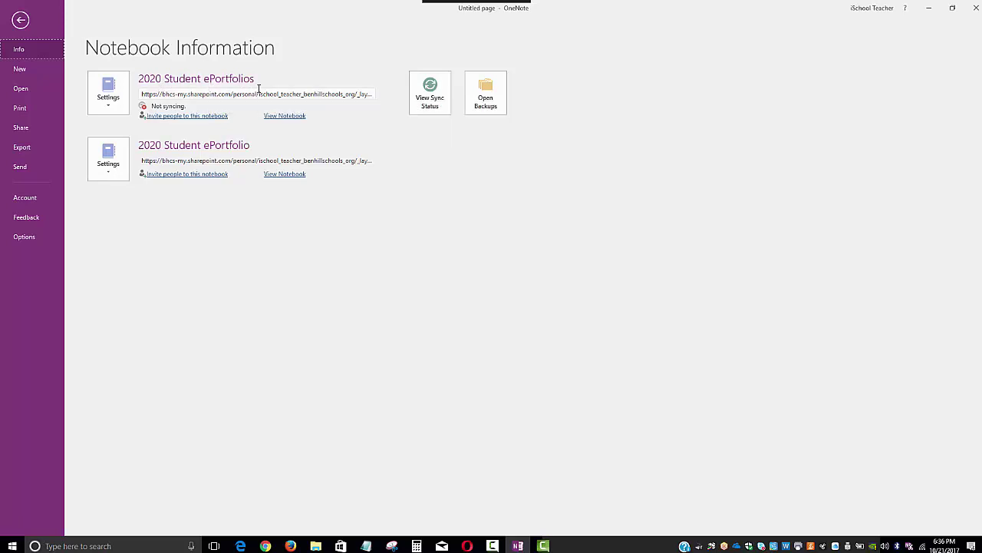
pyautogui.click(432, 94)
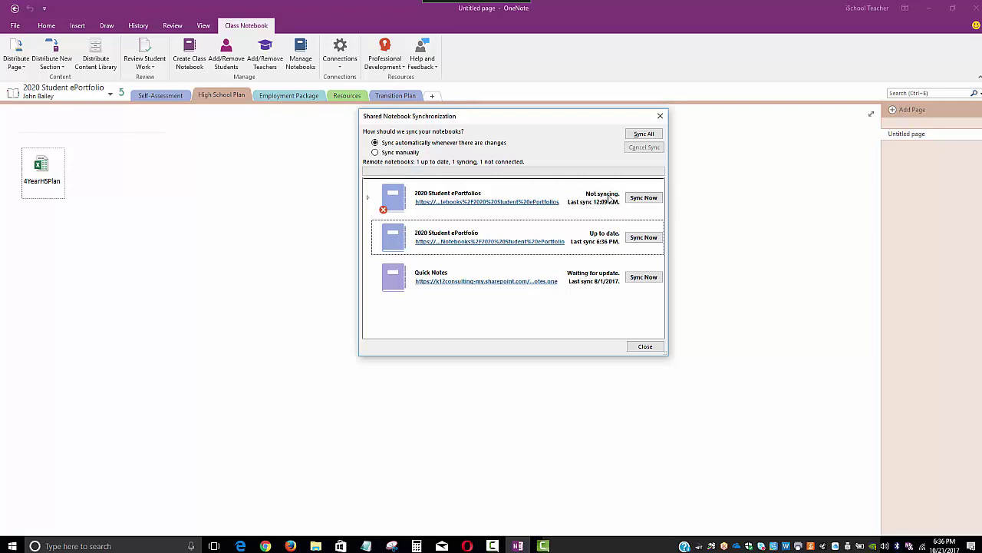
pyautogui.click(645, 136)
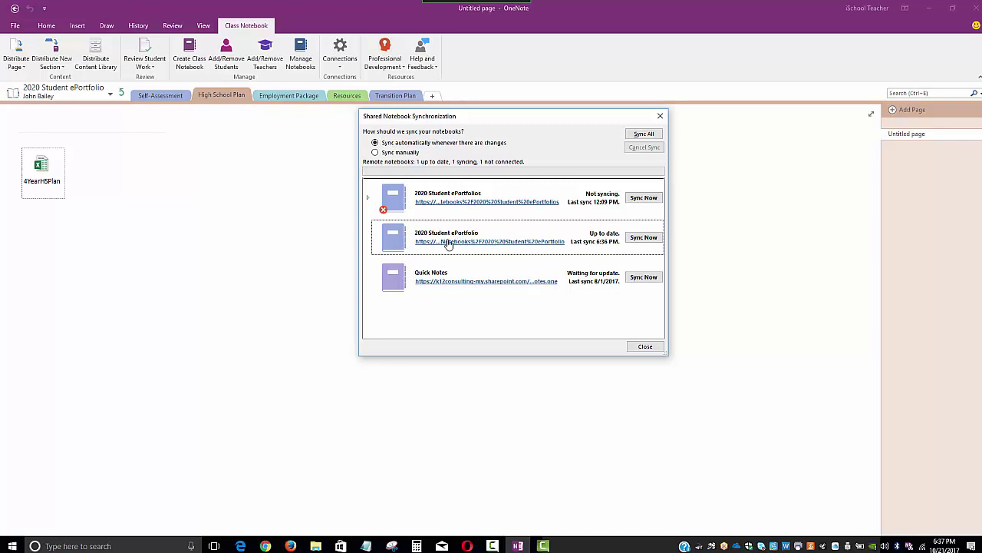
# Step: Open the 2020 Student ePortfolio from its sync link to check the student list online, and return to OneNote to close the sync status
pyautogui.click(489, 242)
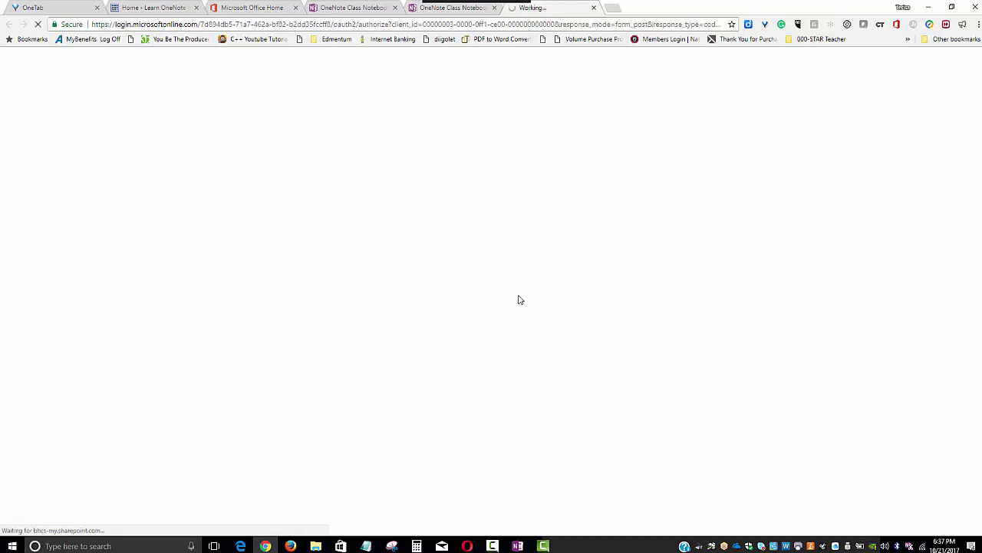
pyautogui.moveTo(520, 546)
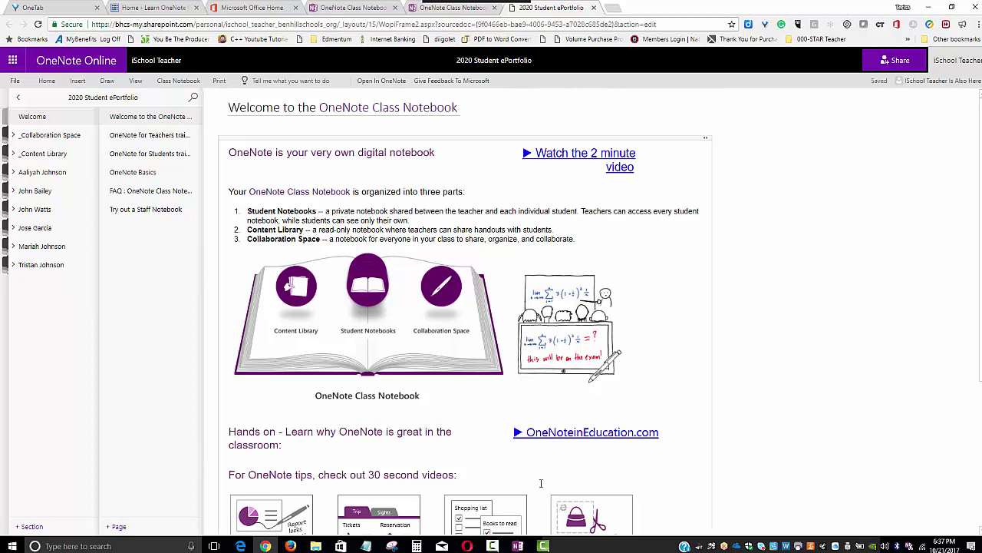
pyautogui.click(517, 546)
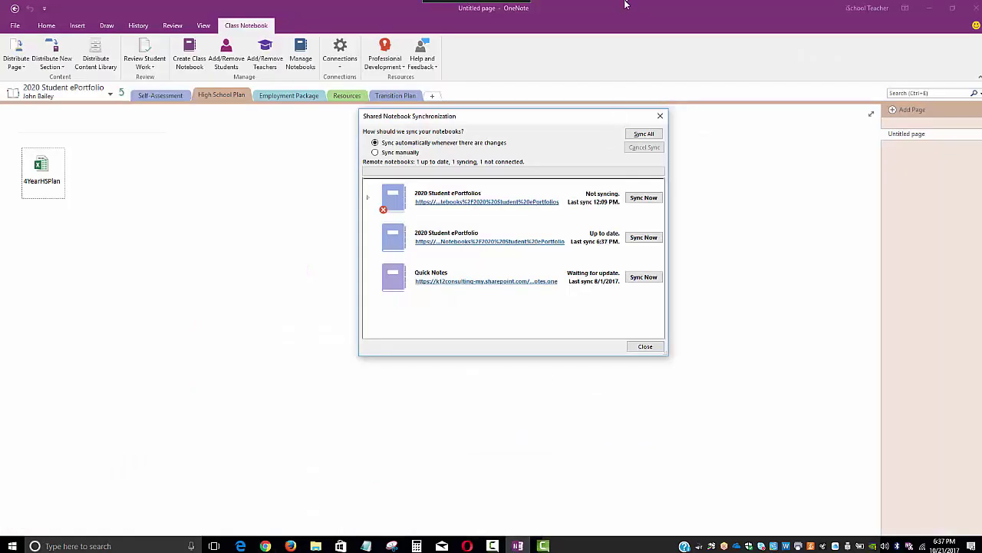
pyautogui.click(644, 346)
# Step: Return to the notebook's top level, move the OneNote window aside to compare its student groups with the online notebook, and close it
pyautogui.click(120, 94)
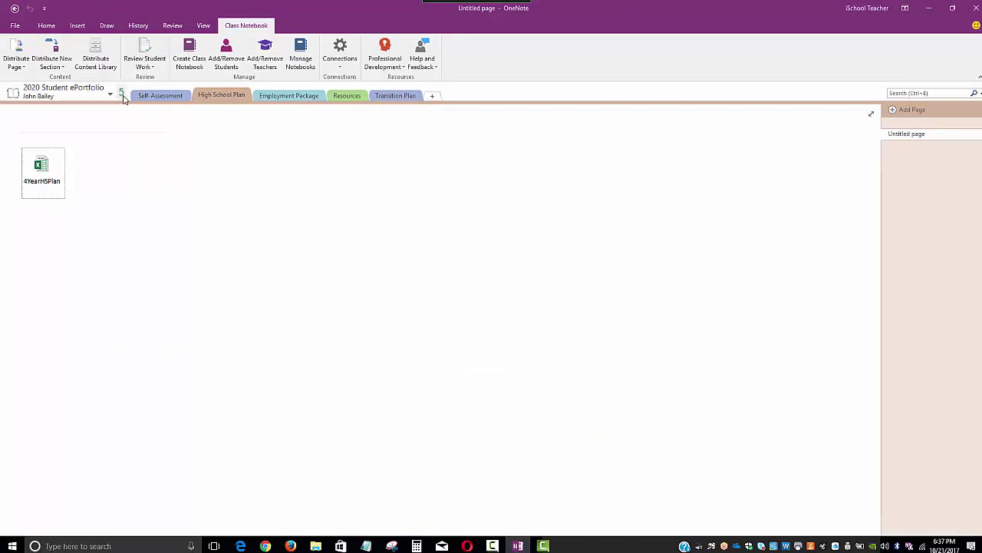
pyautogui.moveTo(622, 26); pyautogui.dragTo(889, 87)
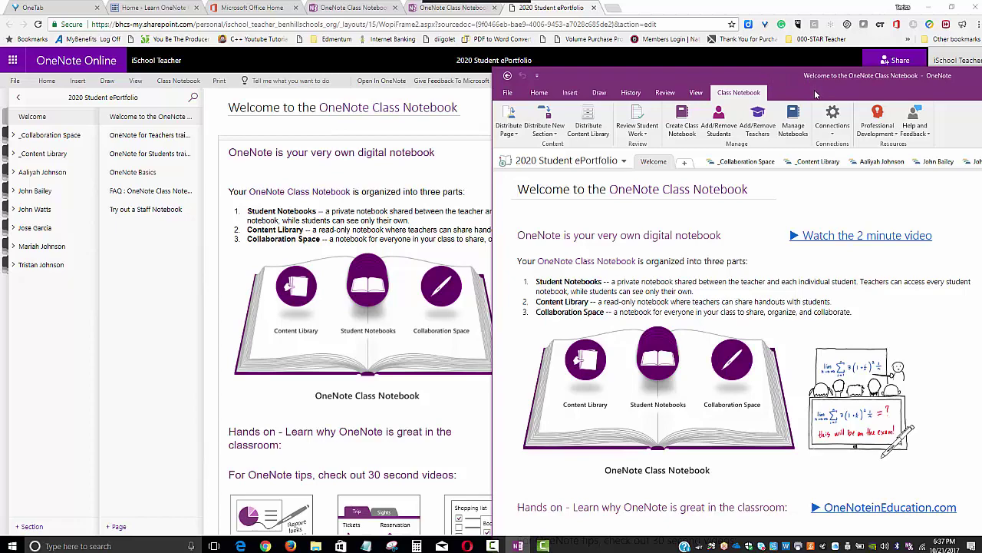
pyautogui.moveTo(817, 96); pyautogui.dragTo(493, 542)
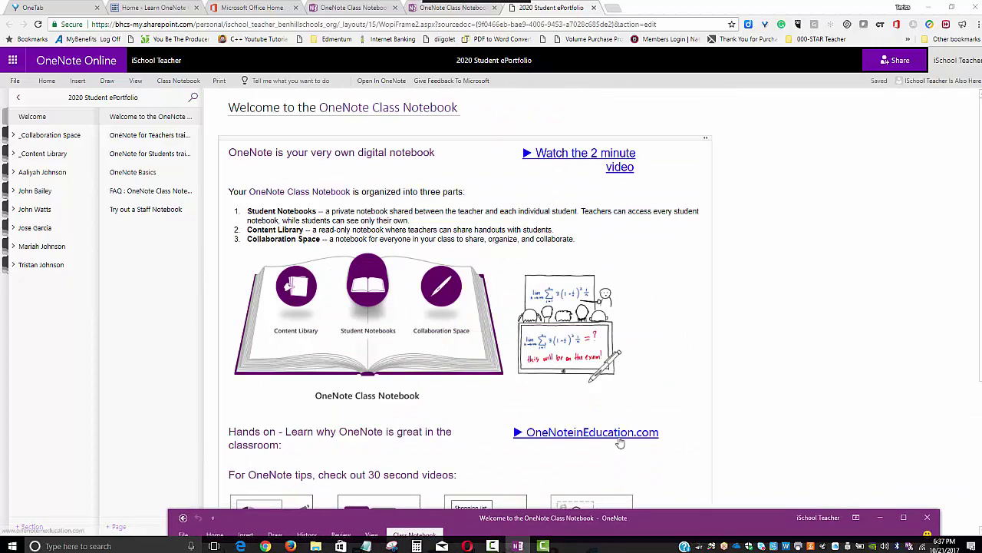
pyautogui.moveTo(686, 525); pyautogui.dragTo(652, 147)
pyautogui.click(894, 142)
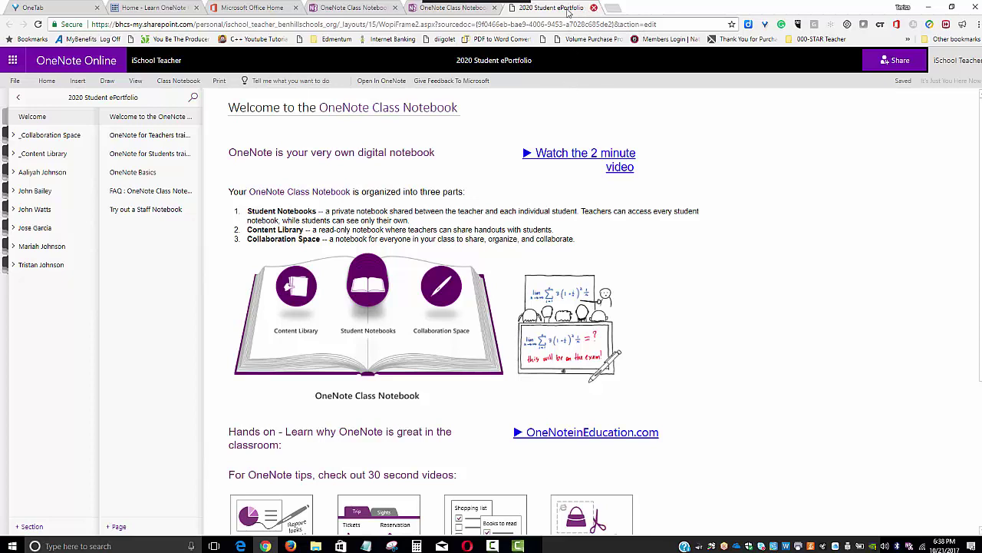
# Step: Close the browser pages for the online notebook, the student management wizard and the notebook creation wizard
pyautogui.click(592, 8)
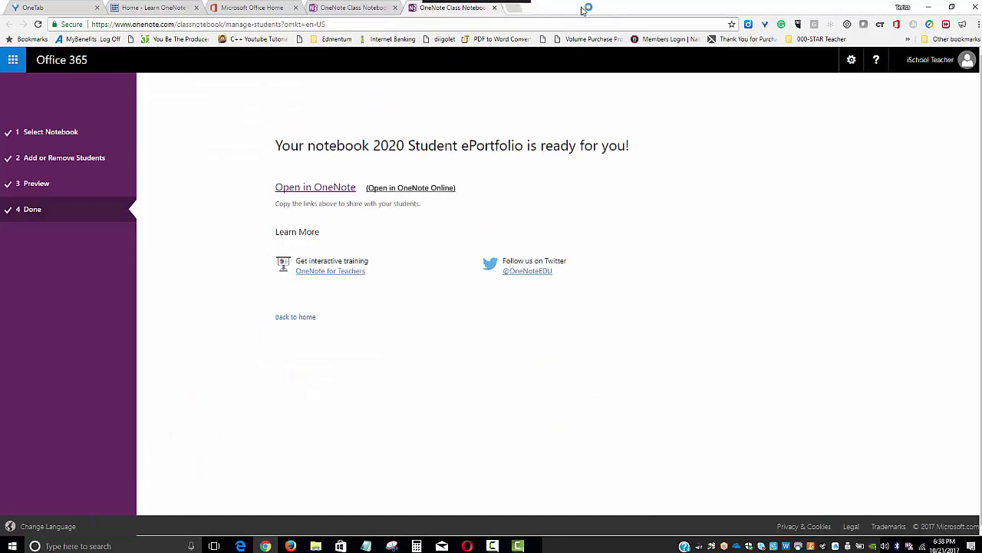
pyautogui.click(495, 8)
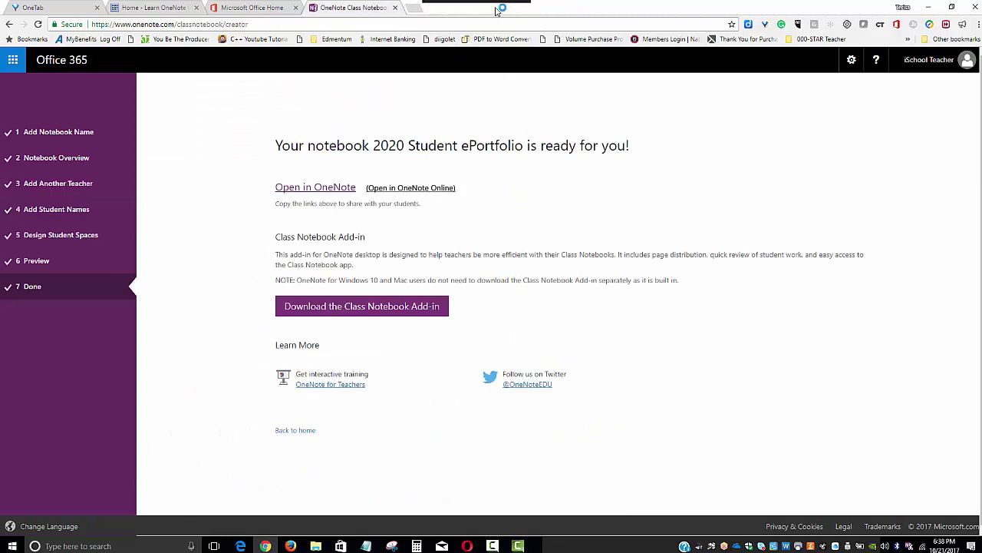
pyautogui.click(395, 8)
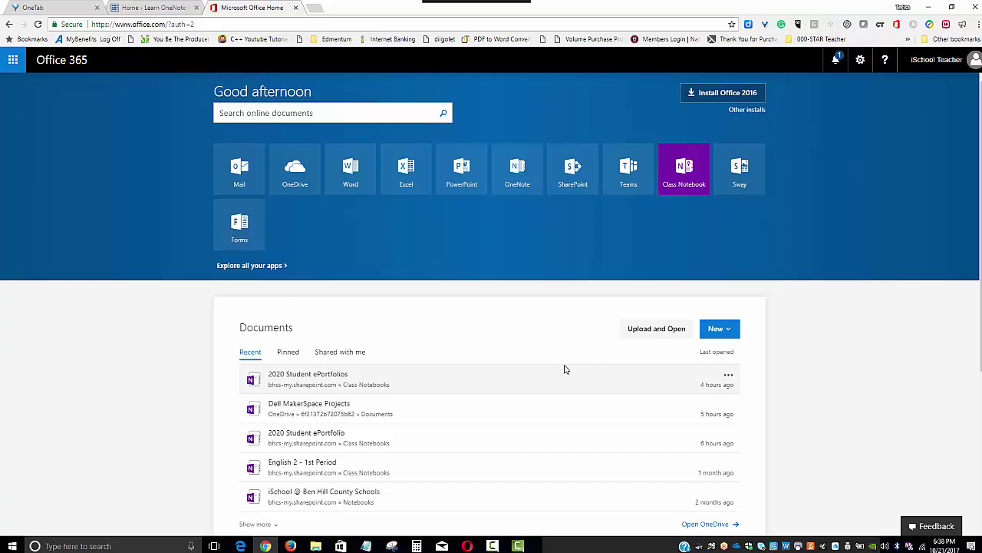
# Step: Launch Class Notebook from Office 365, review the managed notebooks, and open 2020 Student ePortfolio in OneNote Online
pyautogui.click(683, 168)
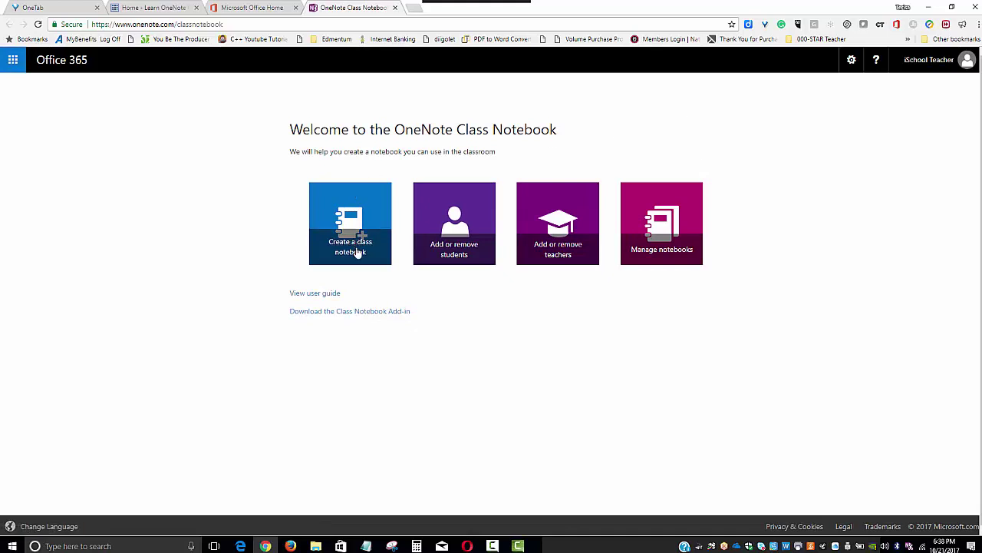
pyautogui.click(660, 253)
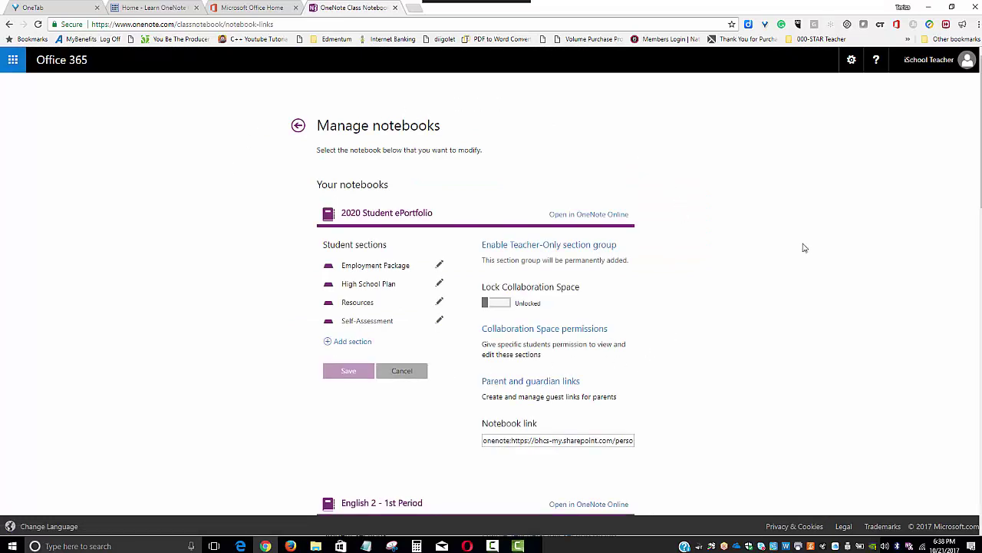
pyautogui.scroll(-3, 980, 150)
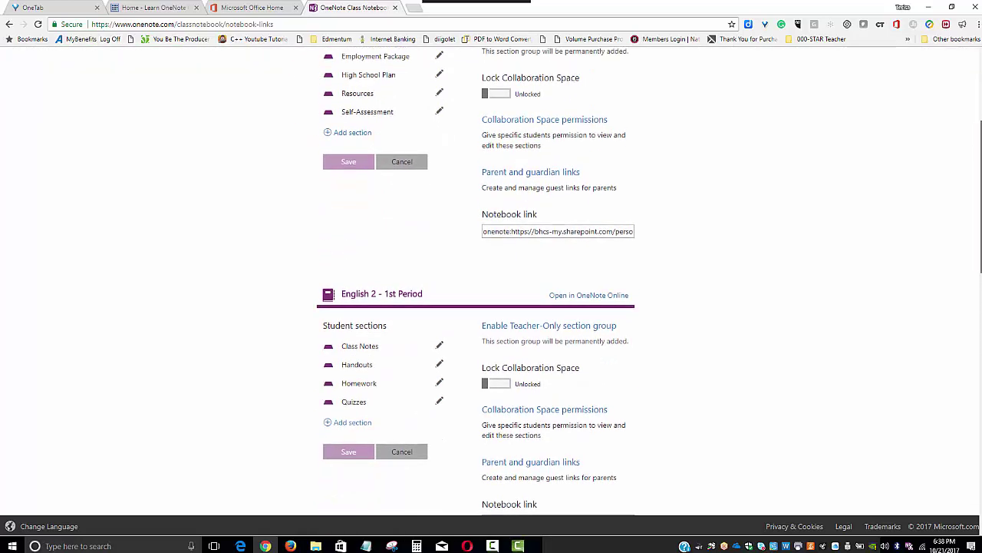
pyautogui.scroll(3, 980, 149)
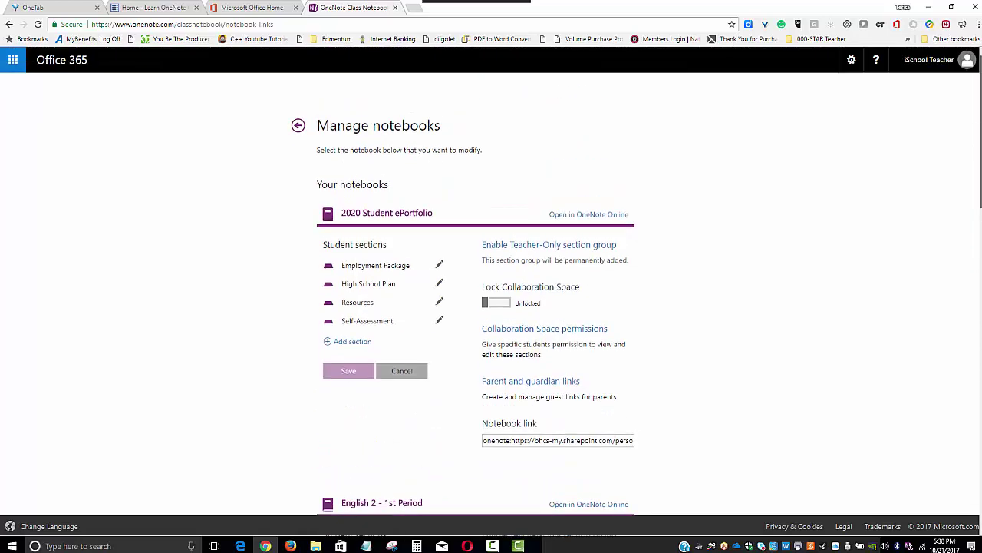
pyautogui.click(588, 218)
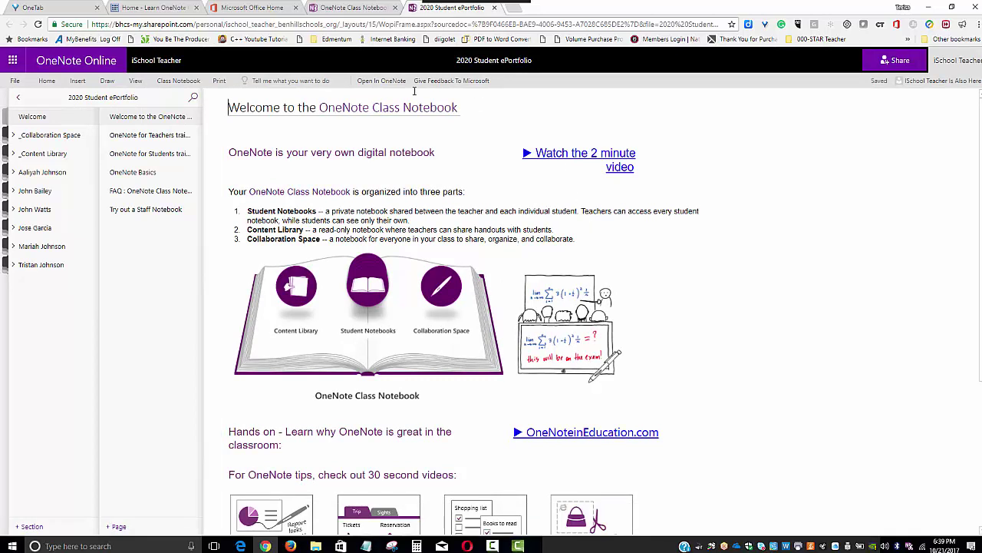
# Step: Open the online notebook in OneNote 2016 to check its student groups, close that window, and dismiss the completion message
pyautogui.click(376, 83)
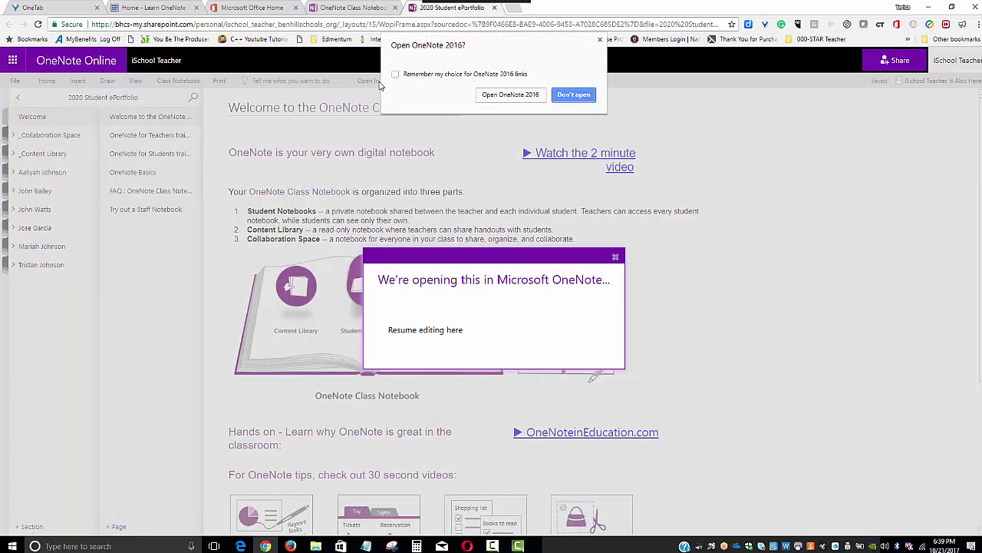
pyautogui.click(510, 95)
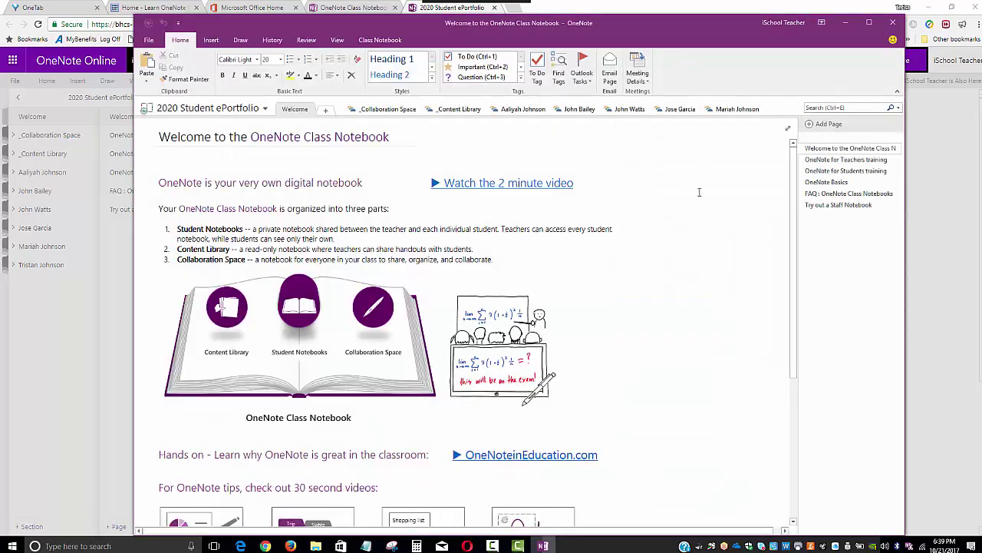
pyautogui.click(893, 22)
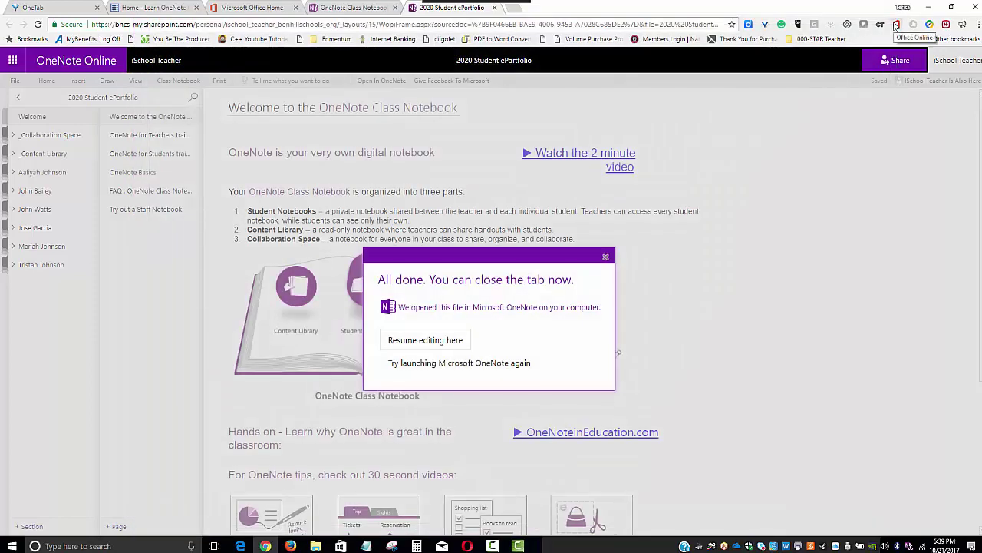
pyautogui.click(605, 256)
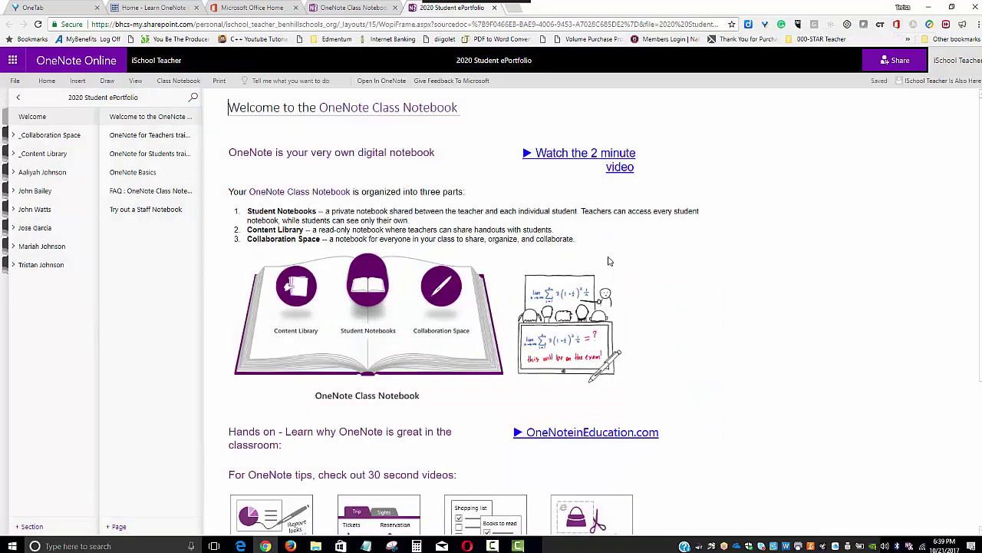